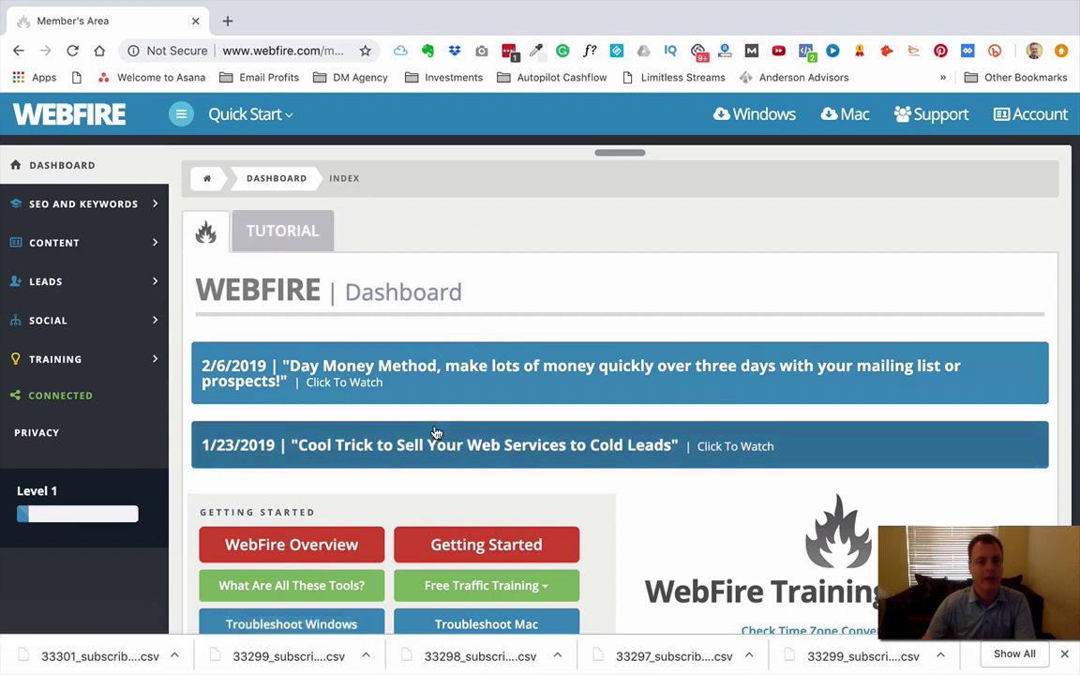
# Look over the Quick Start shortcuts and the dashboard's Getting Started section.
pyautogui.click(277, 127)
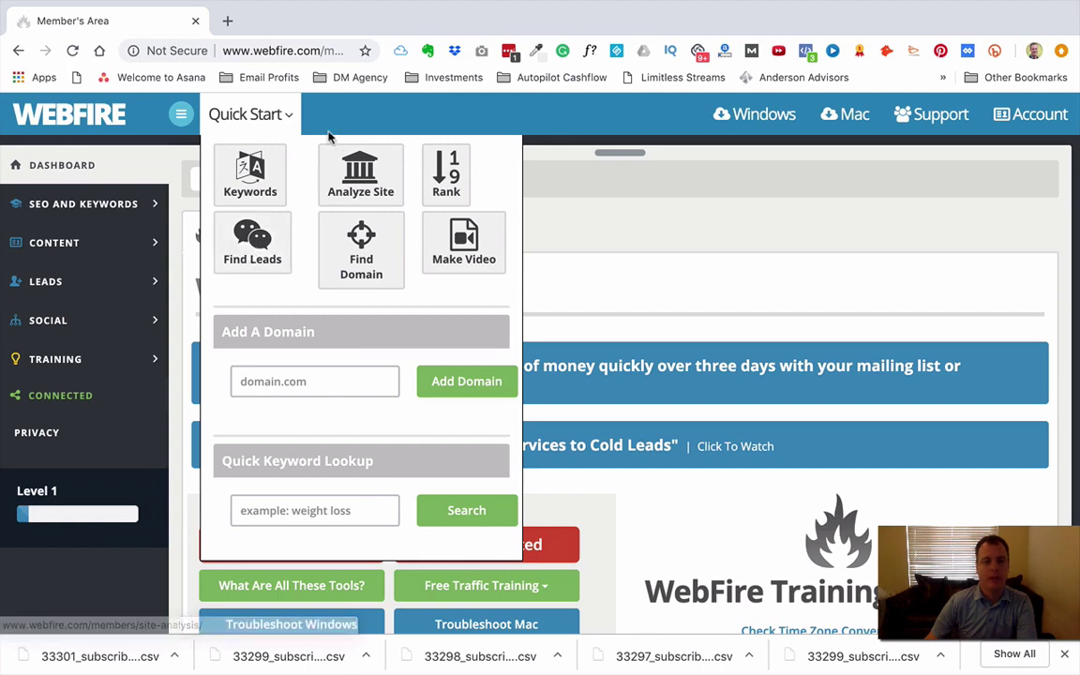
pyautogui.click(291, 116)
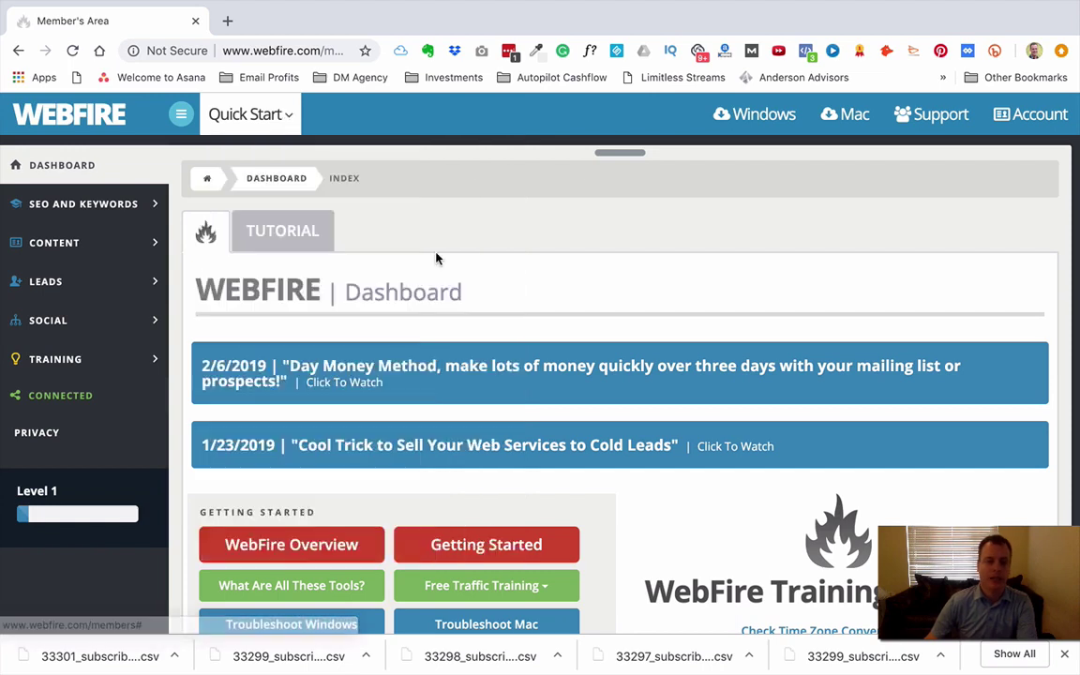
pyautogui.scroll(-1, 436, 257)
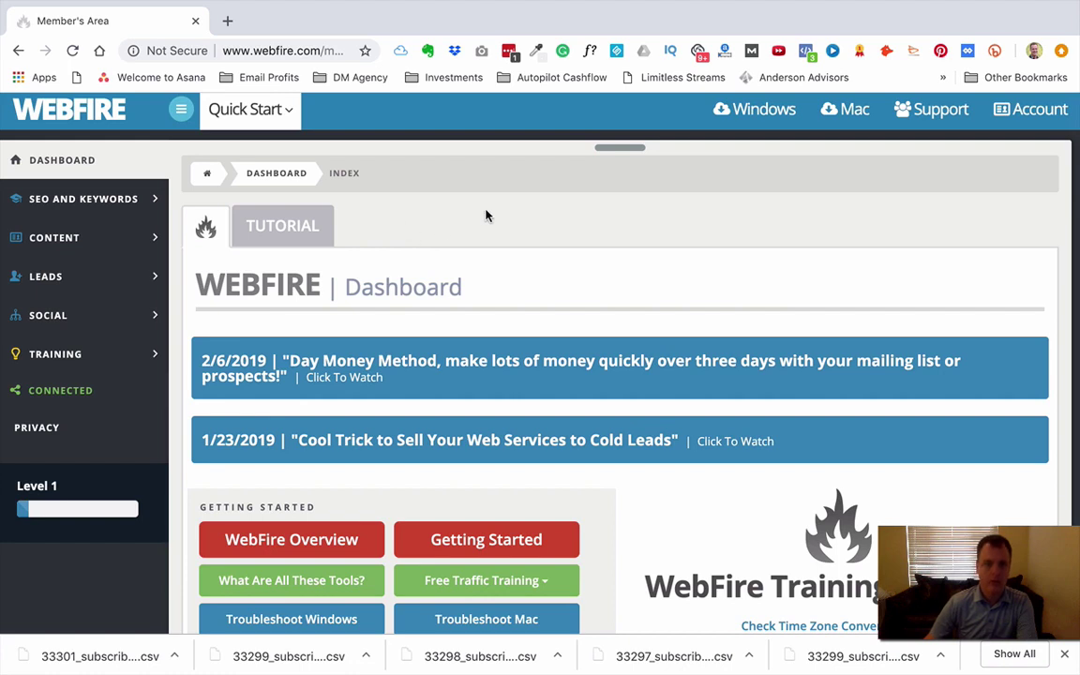
pyautogui.scroll(-3, 484, 217)
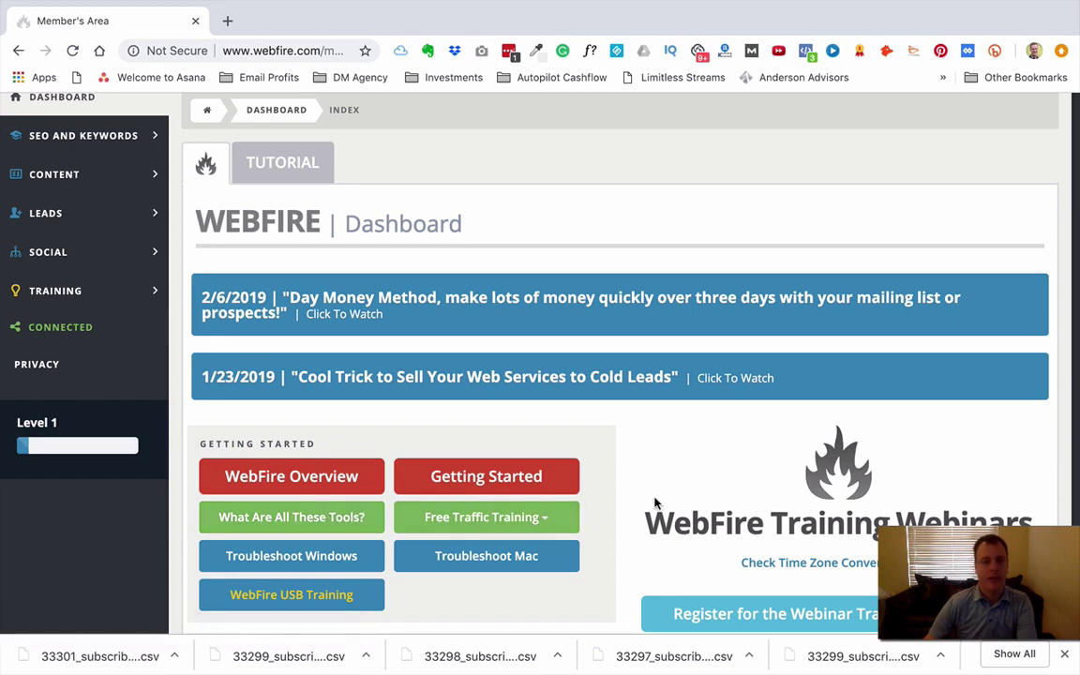
pyautogui.scroll(1, 652, 506)
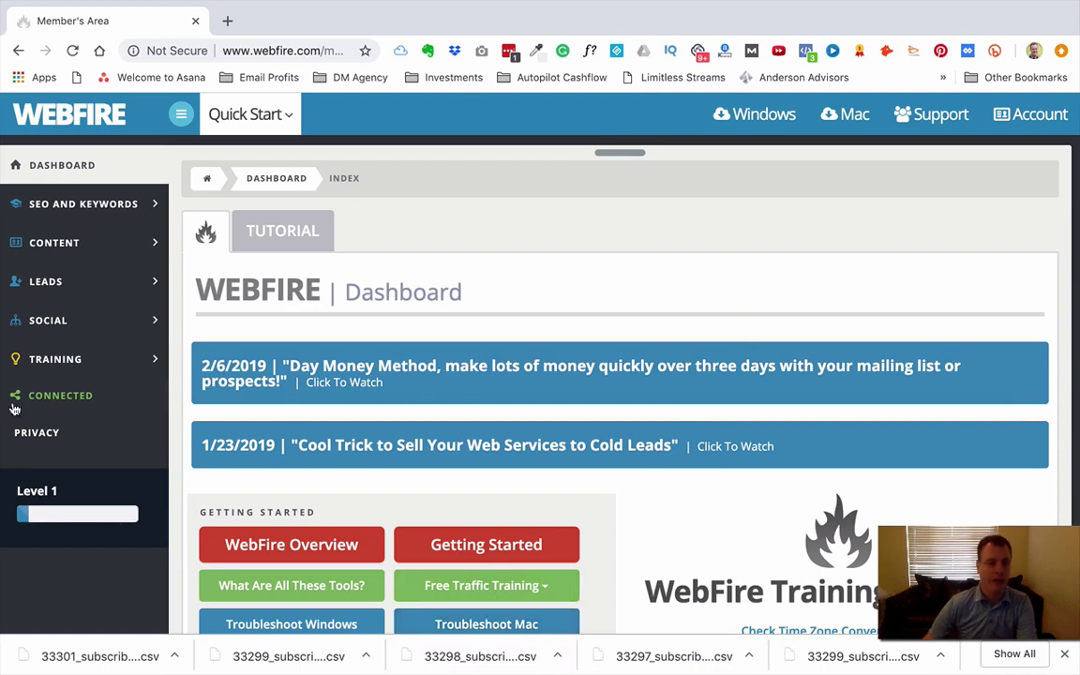
# Look through the SEO and Keywords tools and open the Keyword Tool page.
pyautogui.click(116, 217)
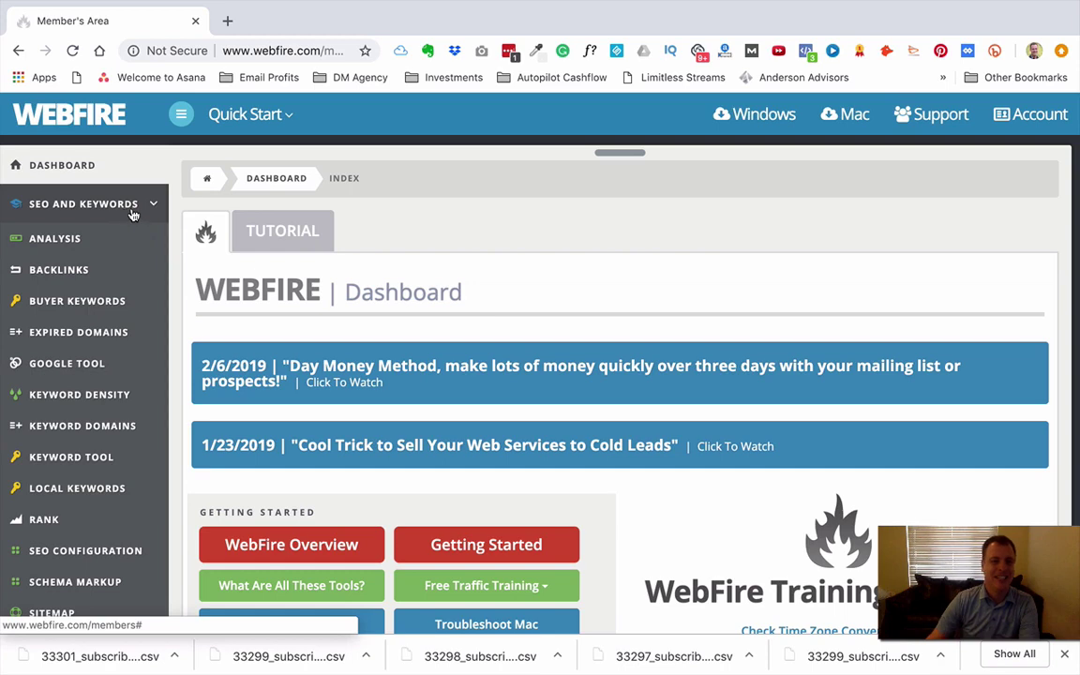
pyautogui.scroll(-2, 132, 251)
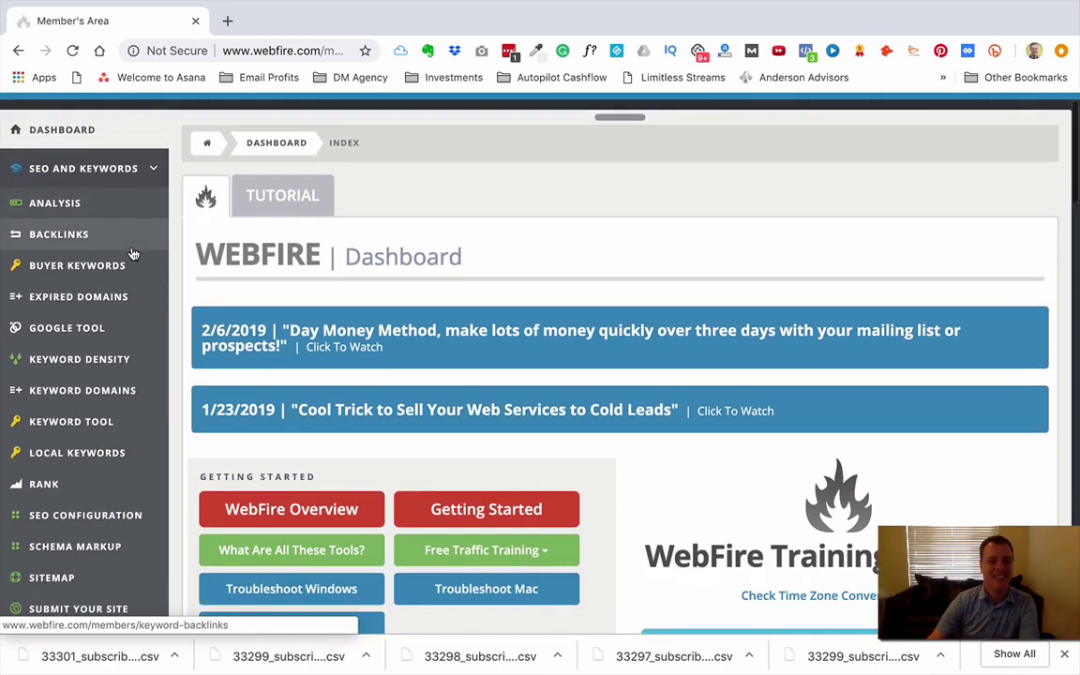
pyautogui.scroll(-1, 96, 504)
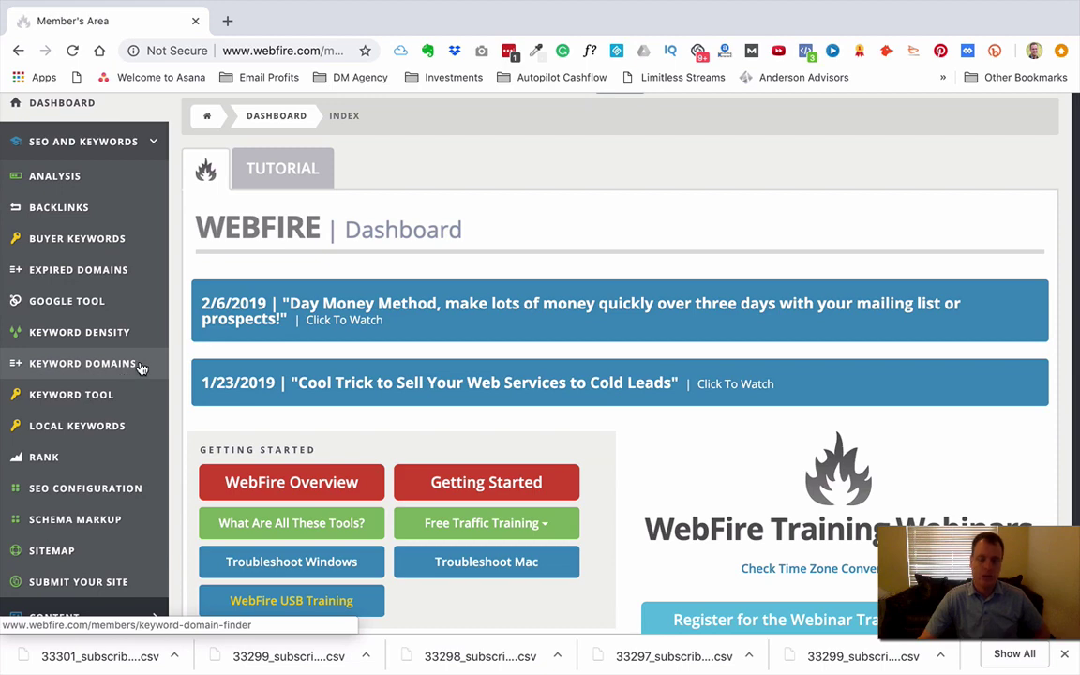
pyautogui.click(77, 394)
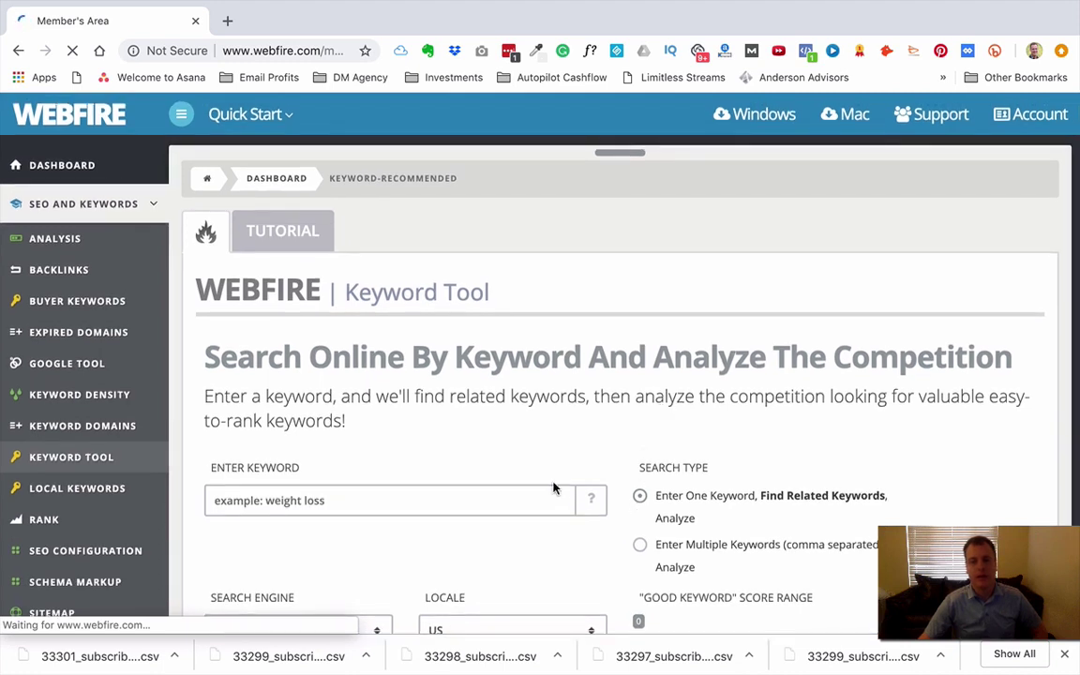
# Examine the Keyword Tool's search settings, including the keyword entry suggestions and the available search engines.
pyautogui.scroll(-3, 554, 488)
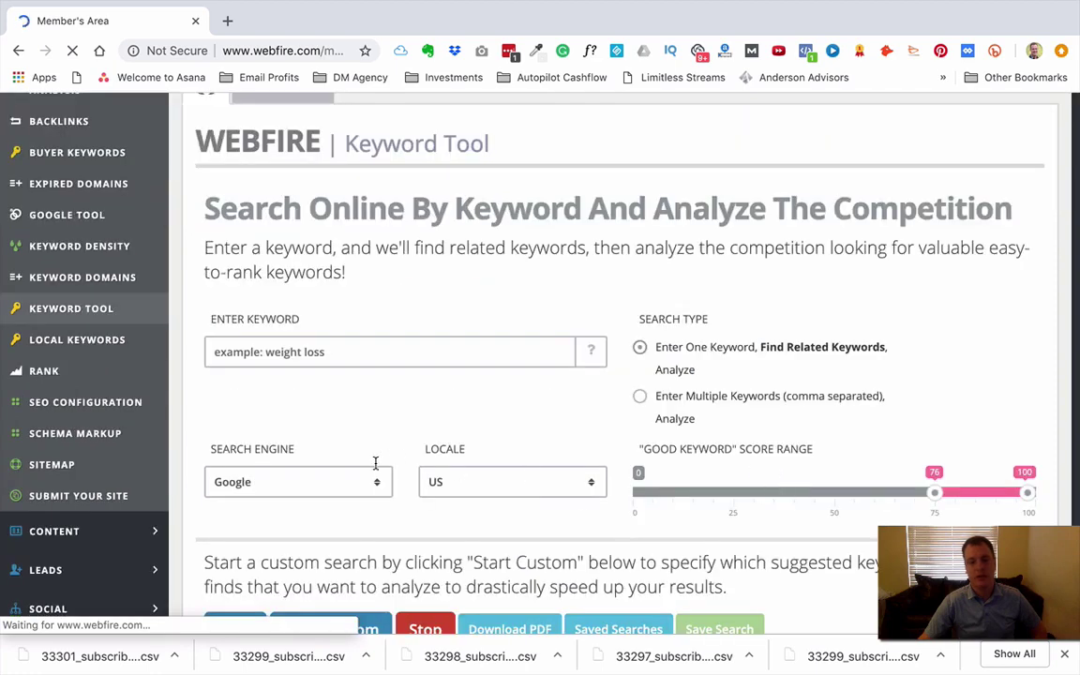
pyautogui.click(343, 354)
pyautogui.scroll(-1, 343, 355)
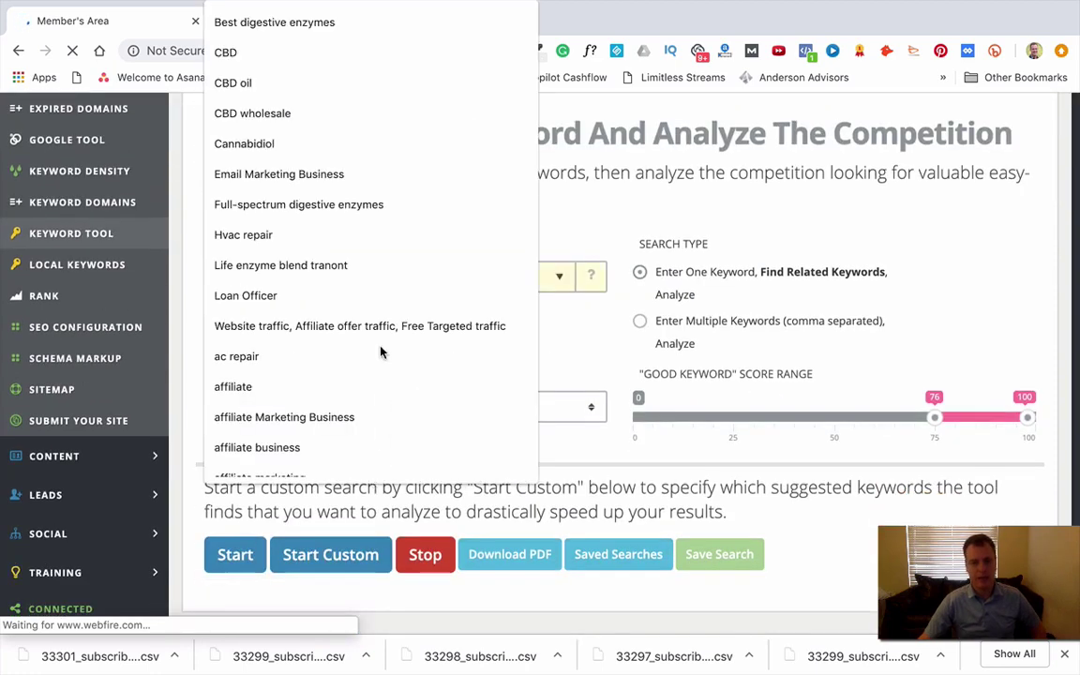
pyautogui.press('Escape')
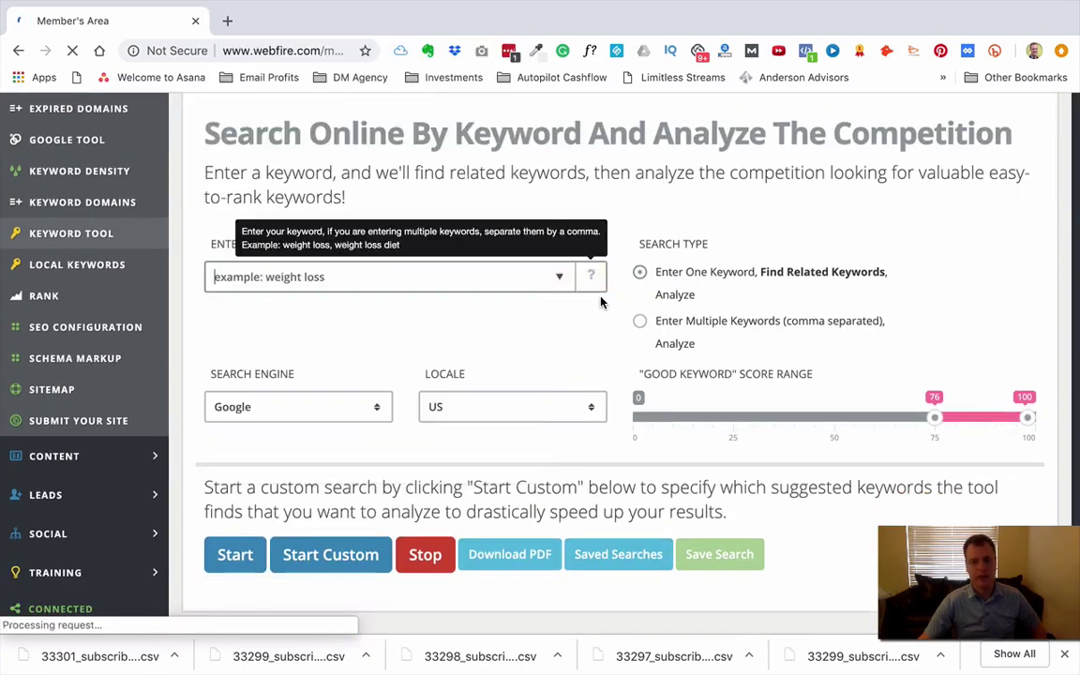
pyautogui.click(377, 408)
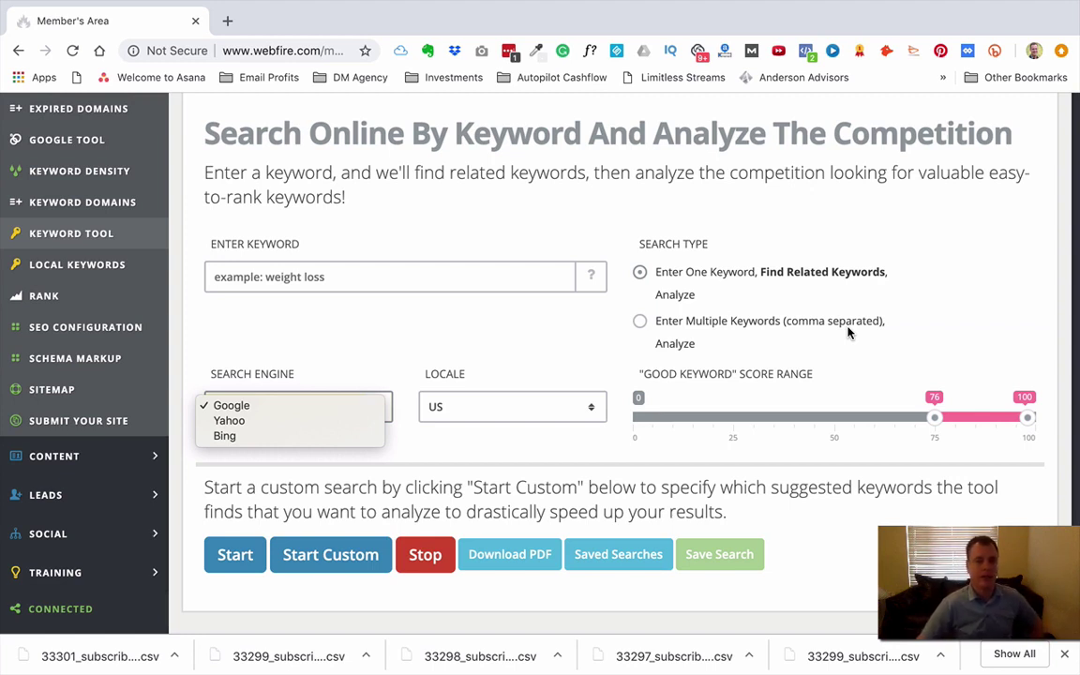
pyautogui.click(639, 325)
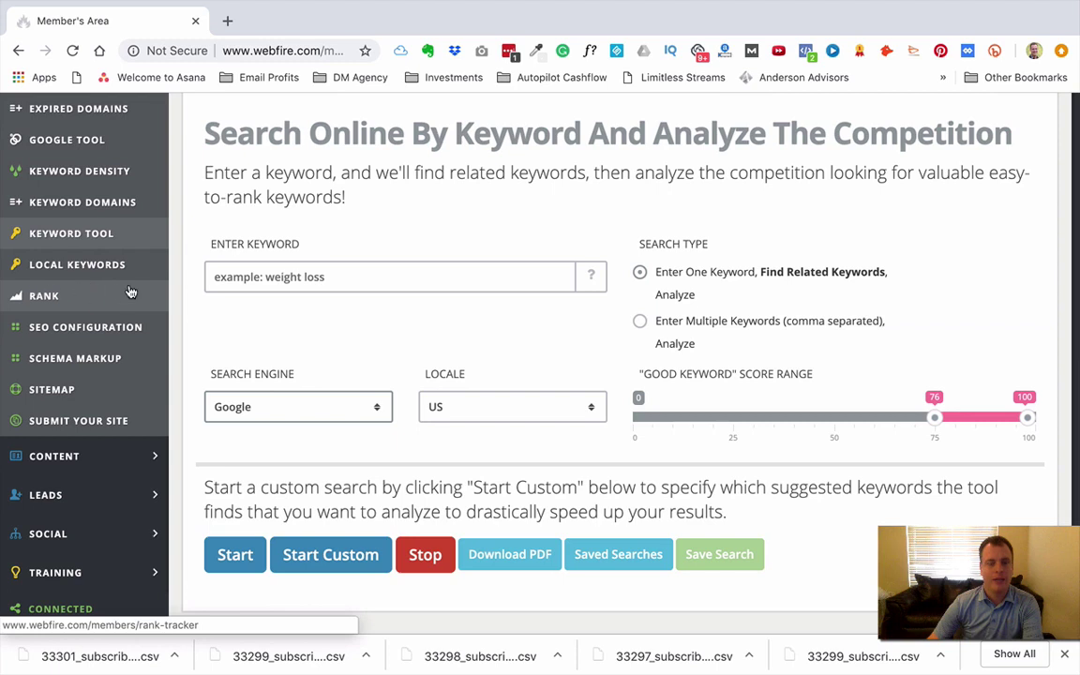
# Open the Rank tracker and review its search fields and the table of tracked keyword rankings.
pyautogui.click(55, 297)
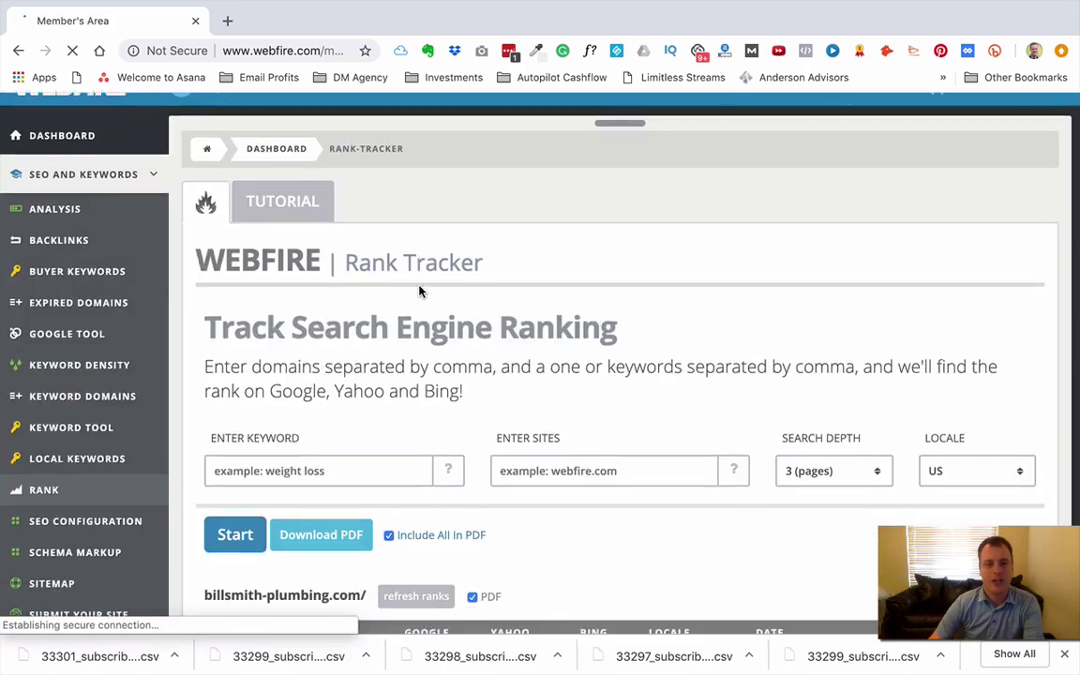
pyautogui.scroll(-1, 420, 291)
pyautogui.scroll(-1, 419, 292)
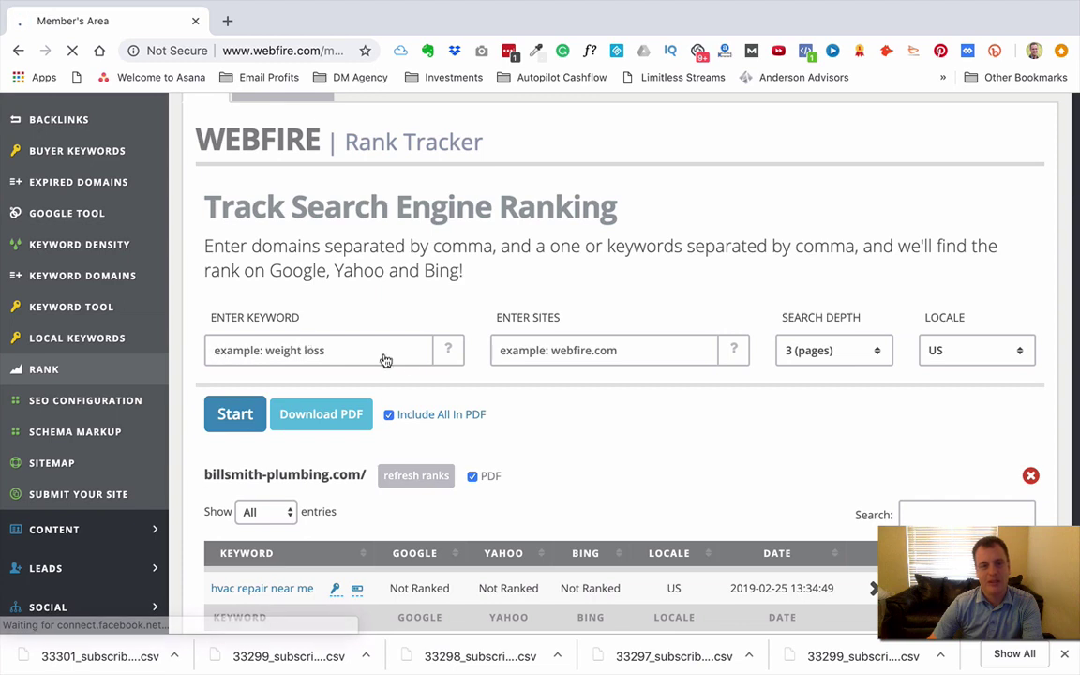
pyautogui.scroll(-1, 588, 357)
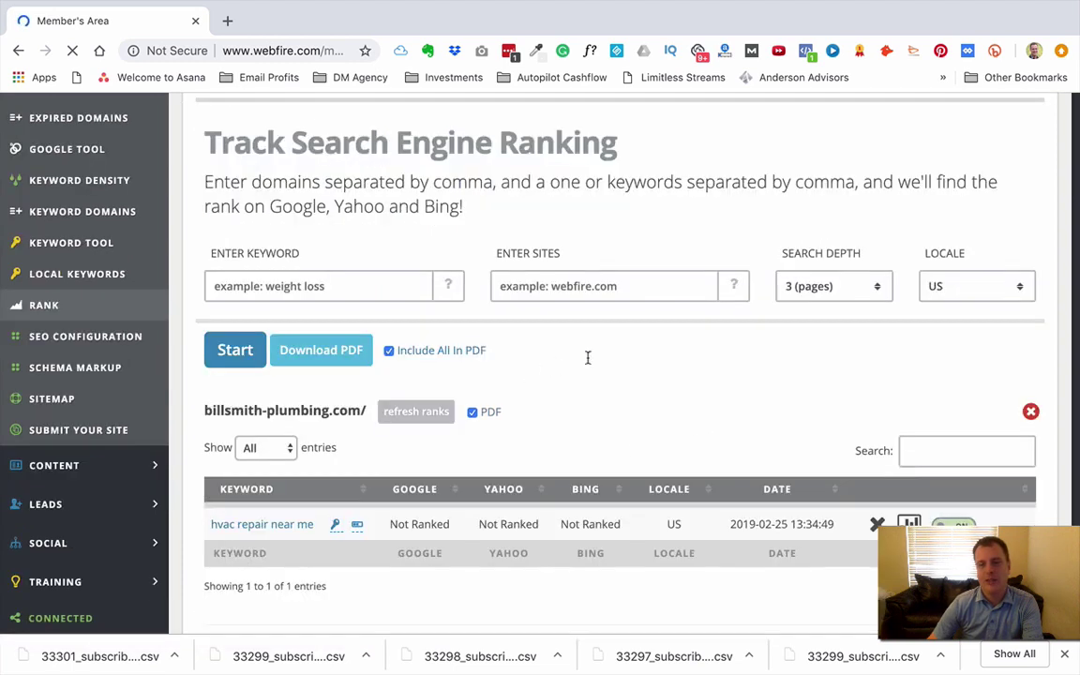
pyautogui.scroll(-1, 882, 283)
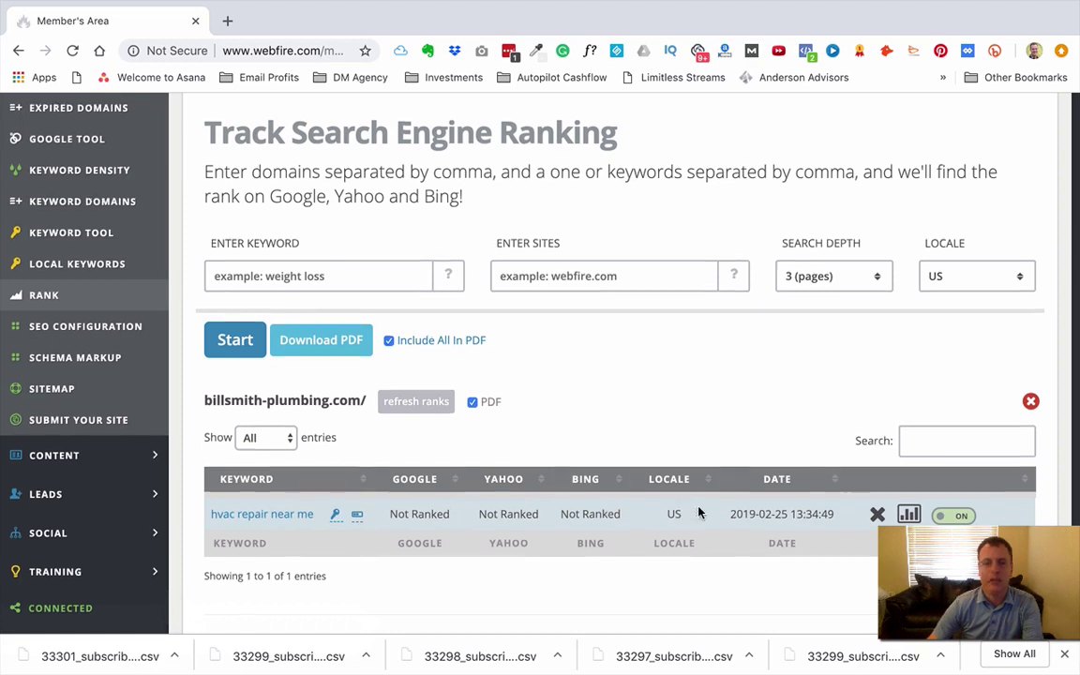
pyautogui.scroll(2, 682, 512)
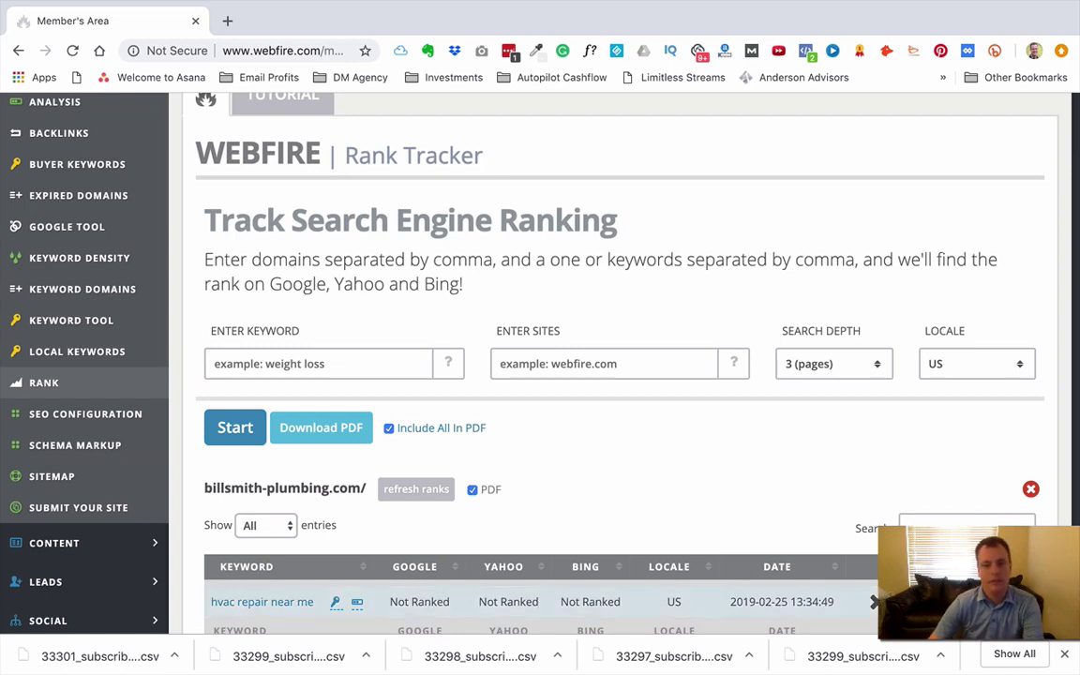
# View the SEO Configuration options for Wordpress and HTML sites, and review the Sitemap generator's options.
pyautogui.click(78, 424)
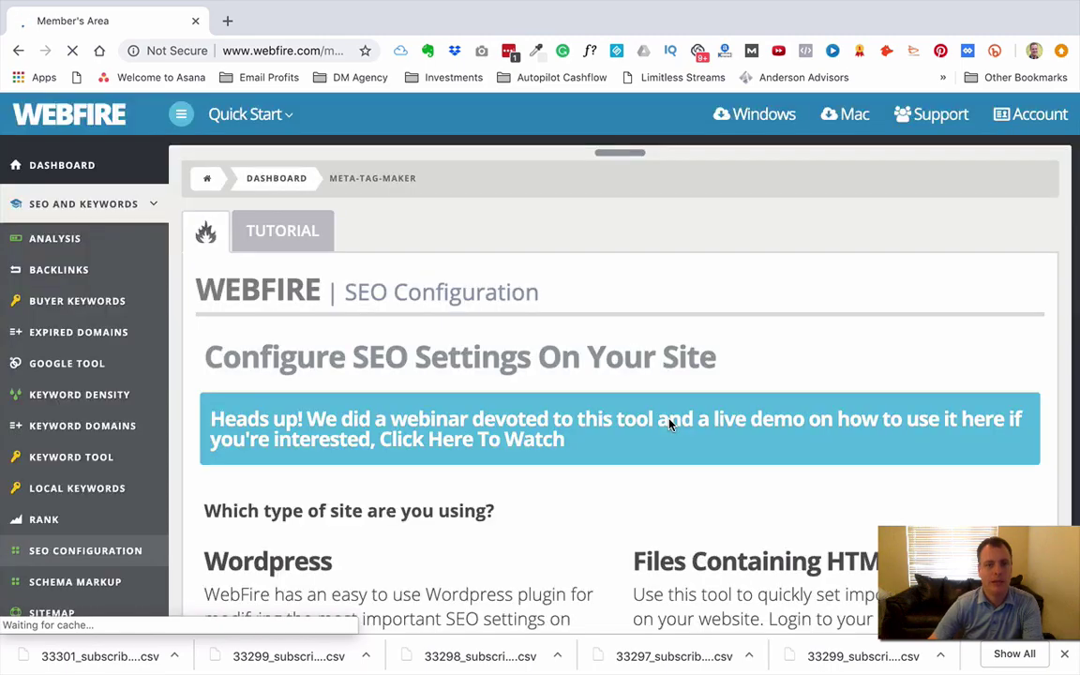
pyautogui.scroll(-3, 670, 424)
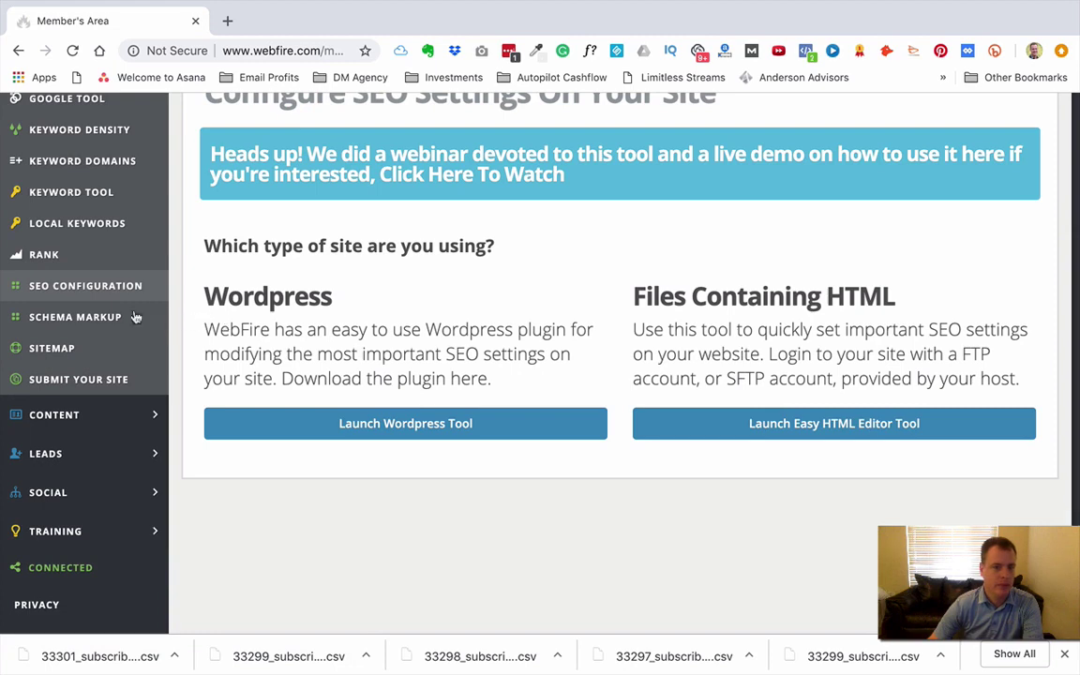
pyautogui.click(155, 338)
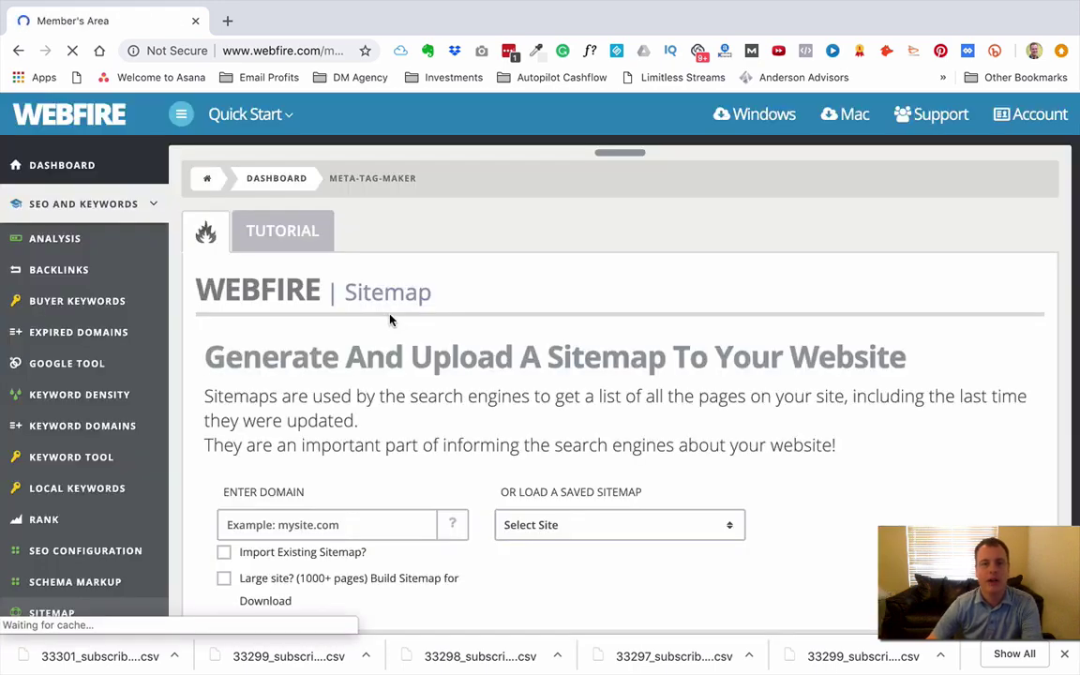
pyautogui.scroll(-1, 735, 362)
pyautogui.scroll(-3, 735, 362)
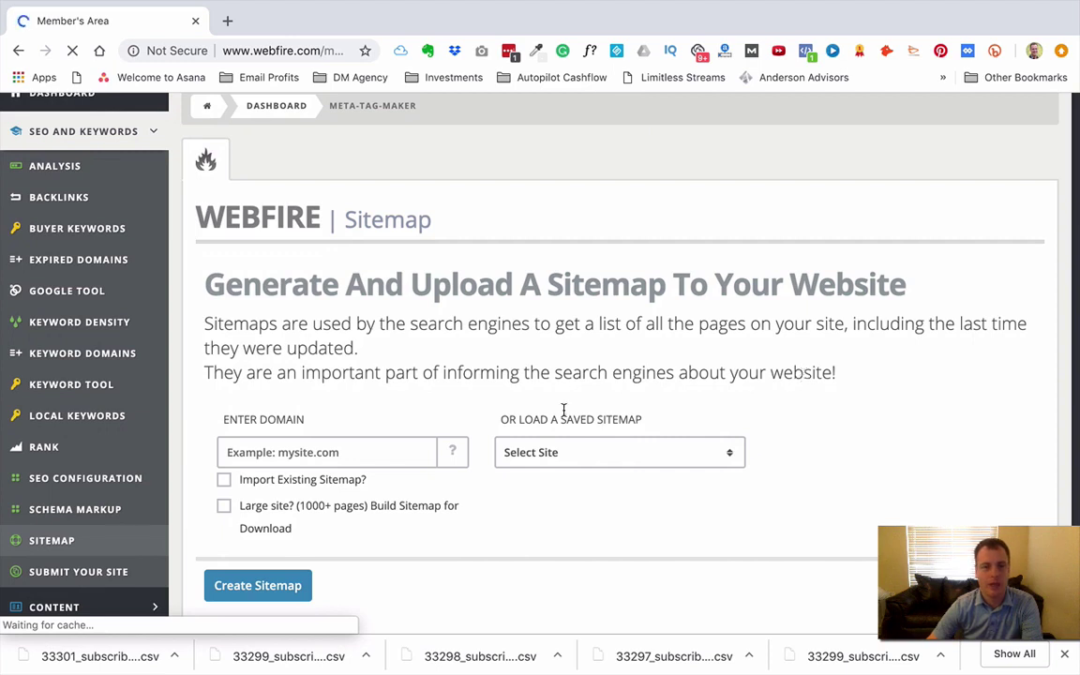
pyautogui.scroll(-2, 562, 412)
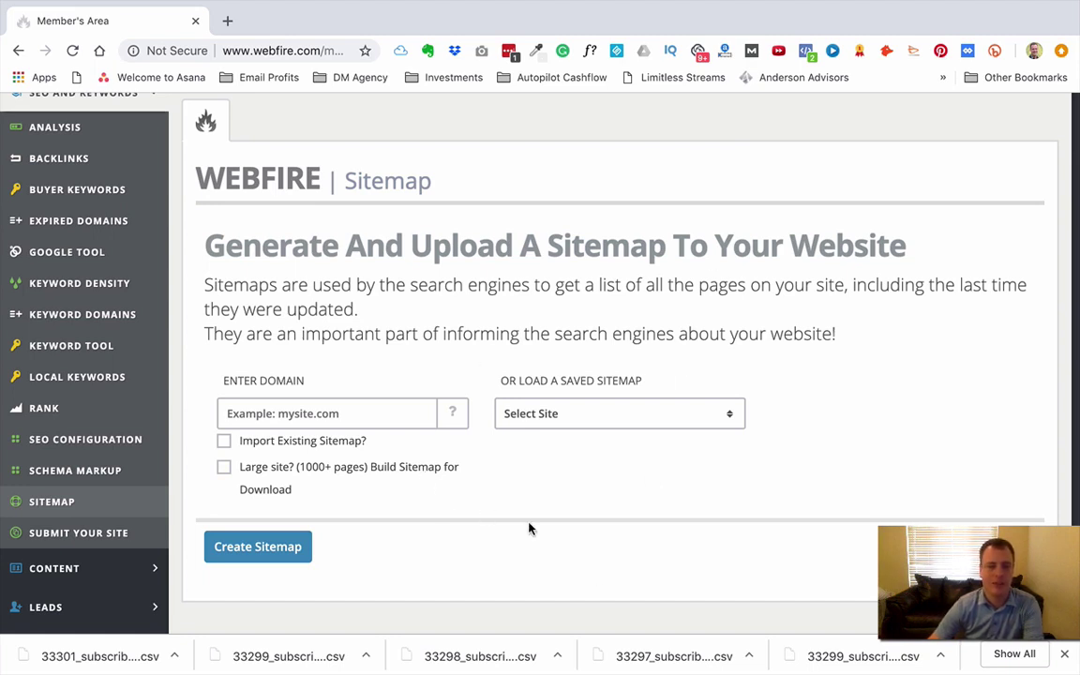
# Open the Schema Markup tool and set the type of markup to Local Business (site wide).
pyautogui.click(58, 475)
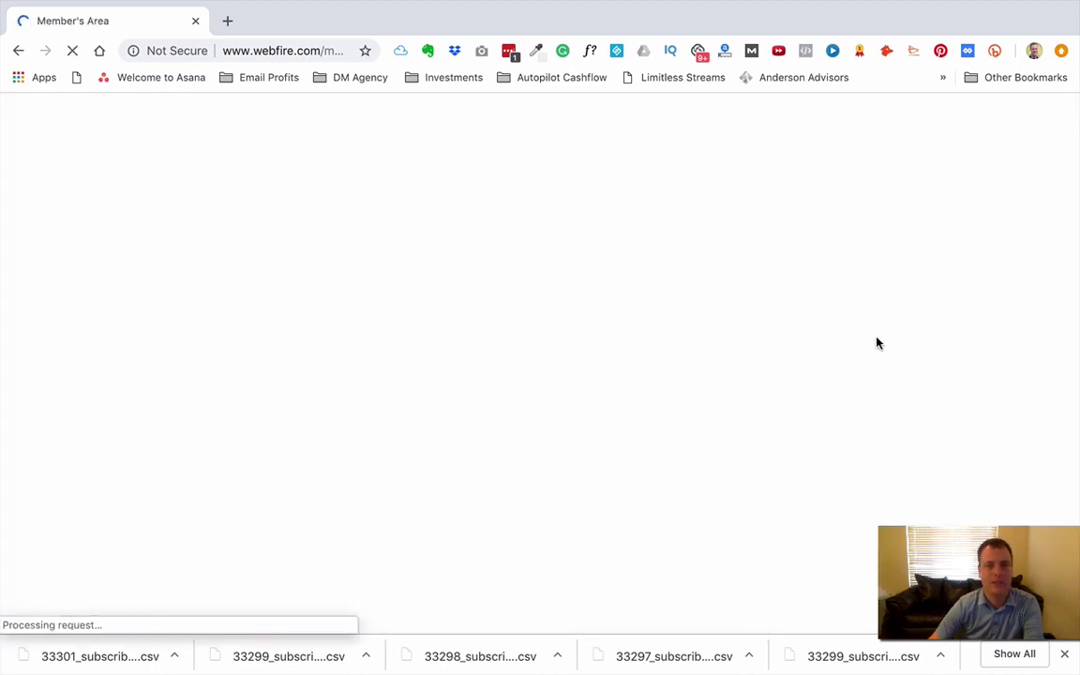
pyautogui.scroll(-3, 878, 342)
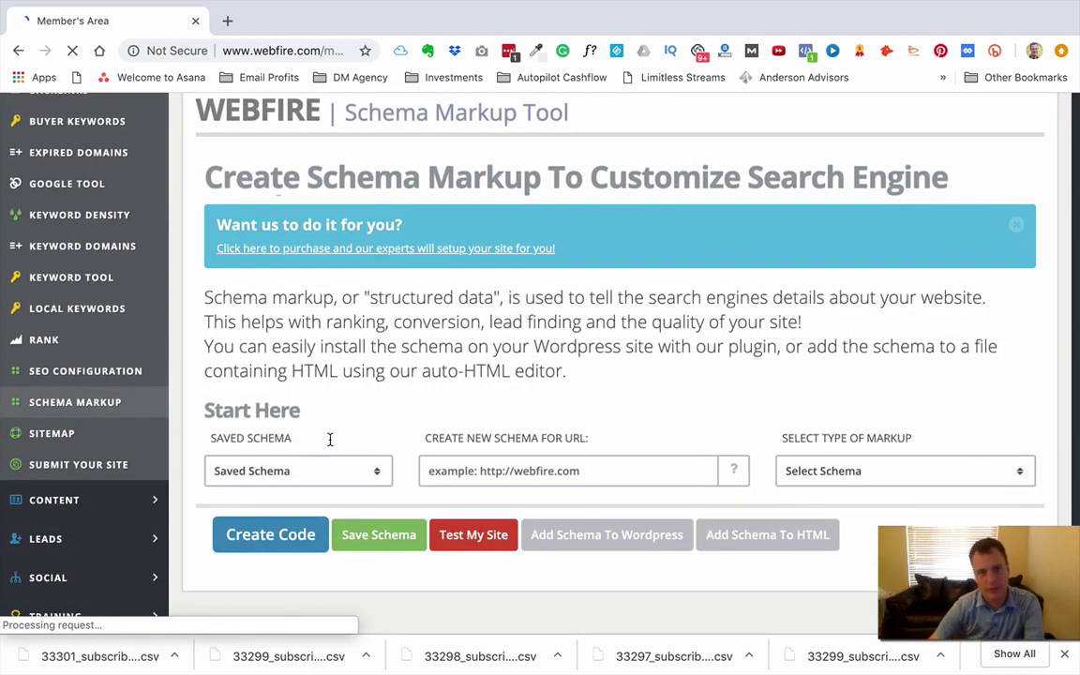
pyautogui.scroll(-2, 338, 450)
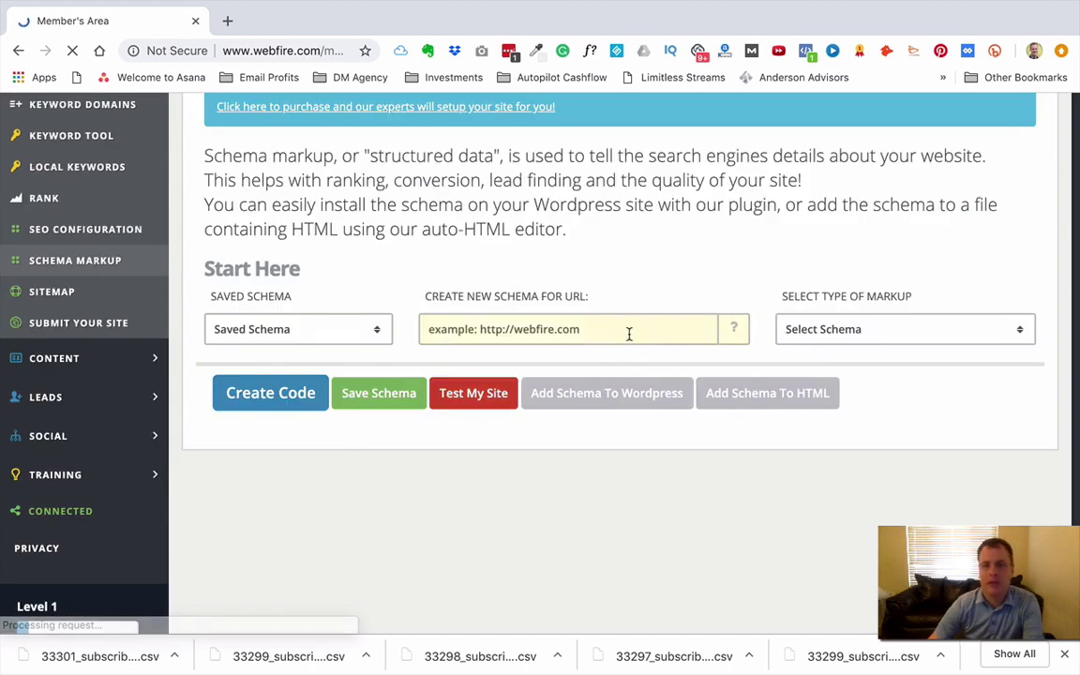
pyautogui.click(1020, 330)
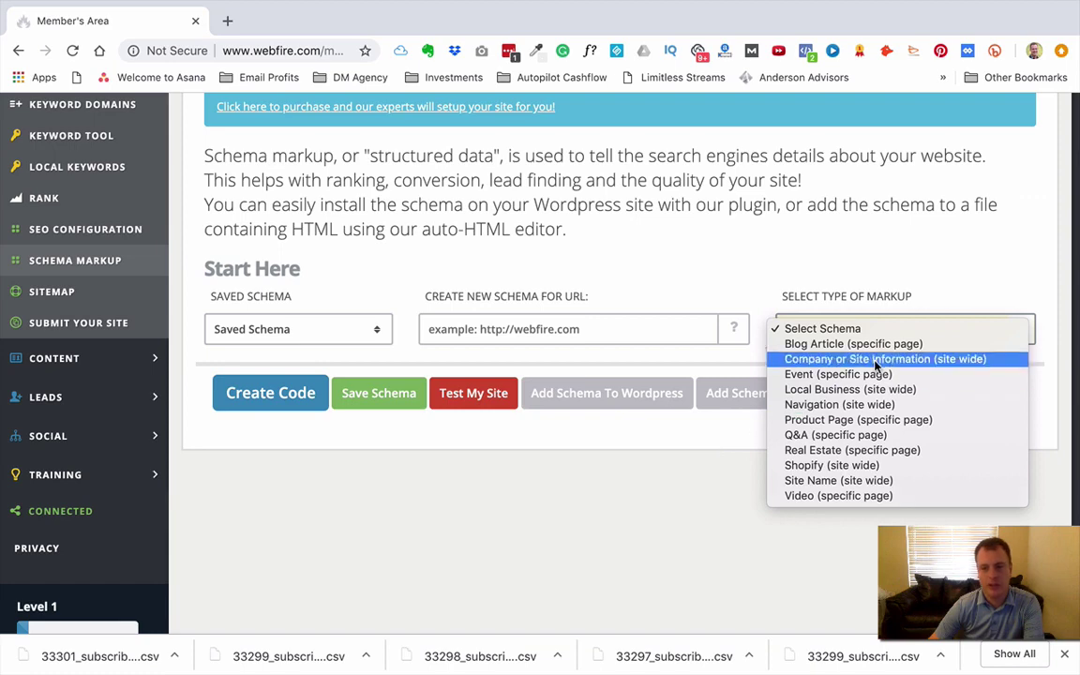
pyautogui.click(872, 389)
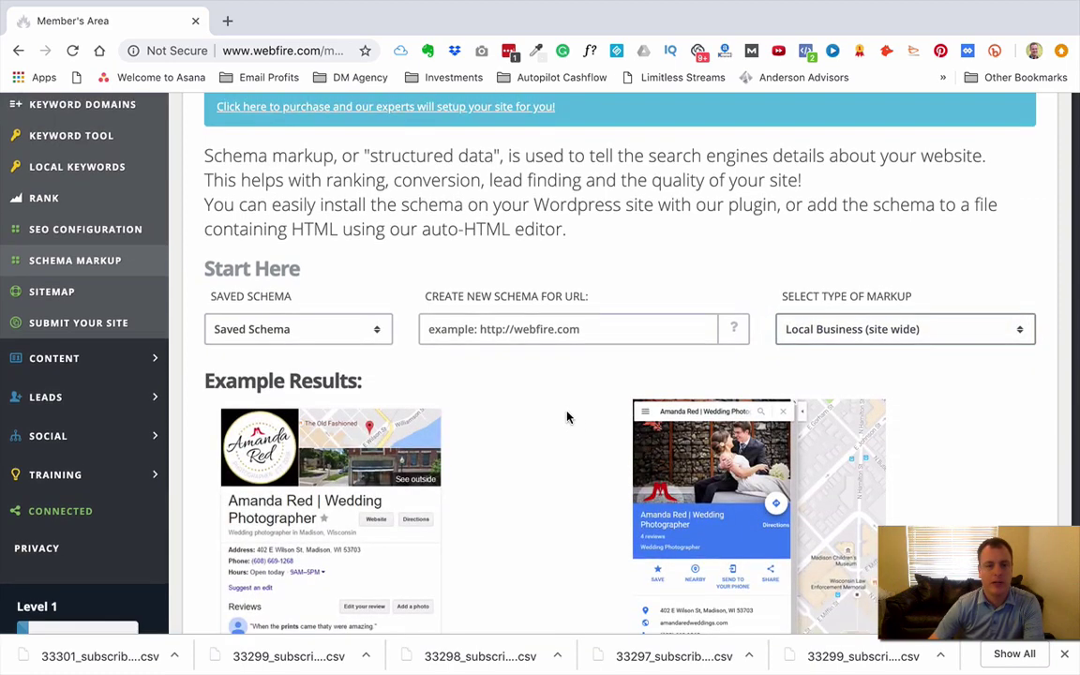
# Examine the Local Business example results and the business detail fields, from name and description to phone number and address.
pyautogui.scroll(-2, 567, 416)
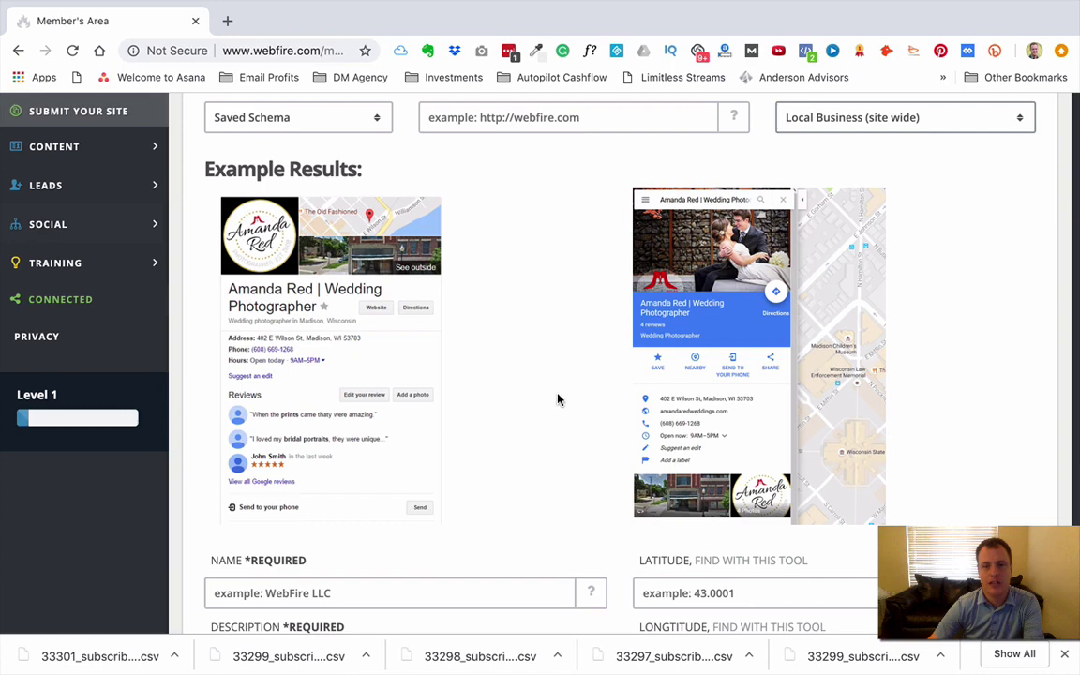
pyautogui.scroll(-1, 557, 400)
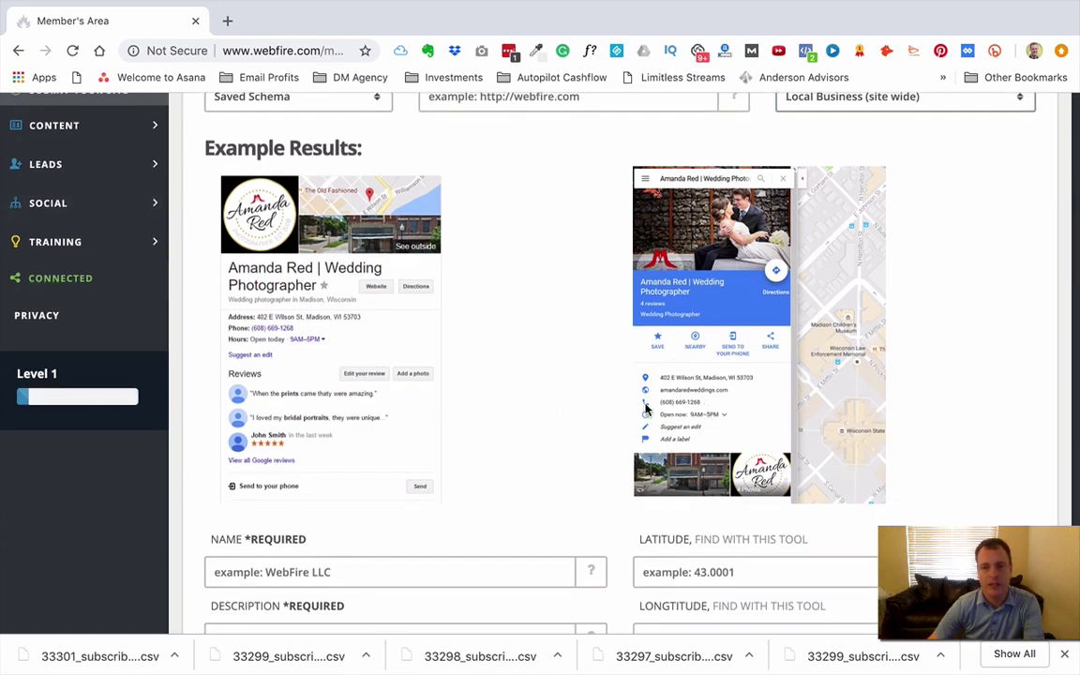
pyautogui.scroll(-5, 574, 465)
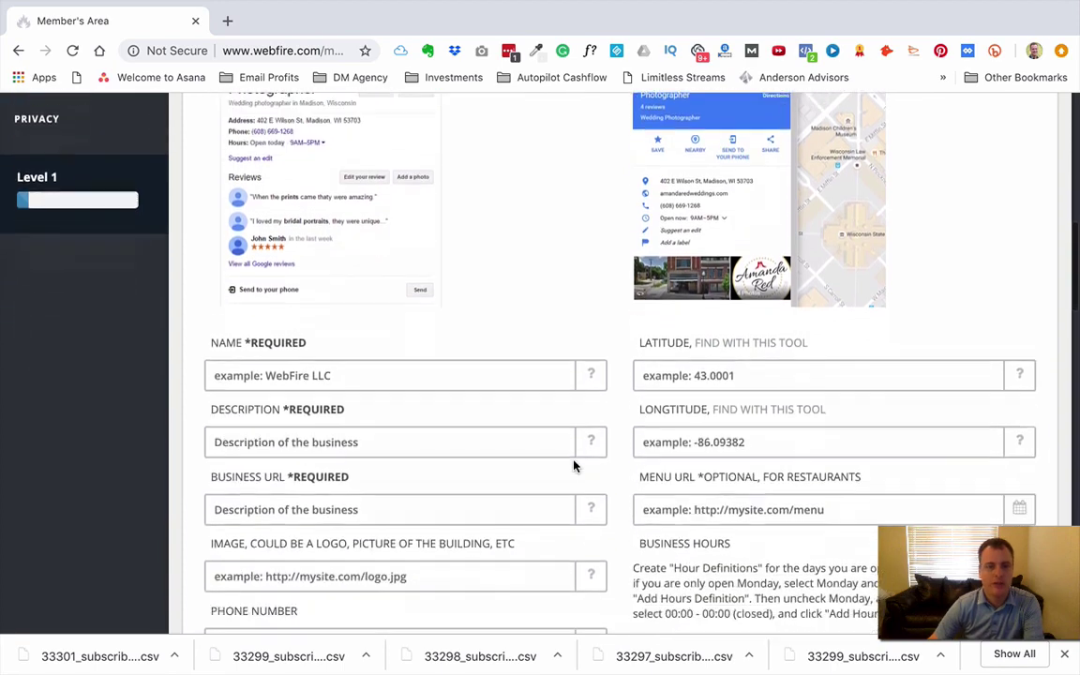
pyautogui.scroll(-2, 574, 465)
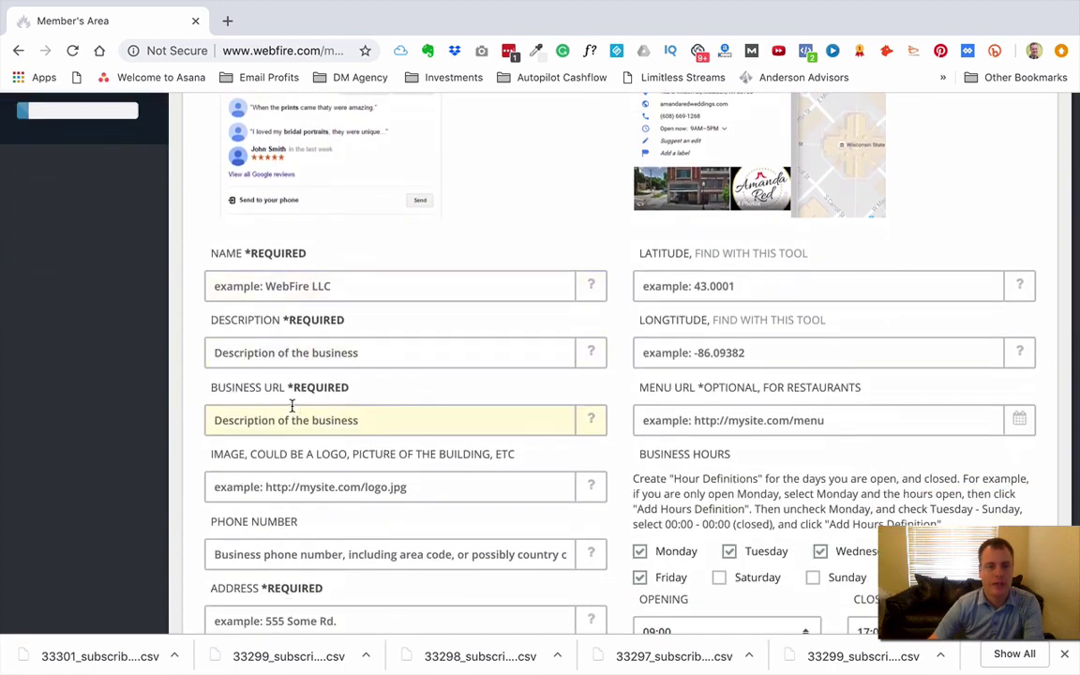
pyautogui.scroll(-2, 287, 422)
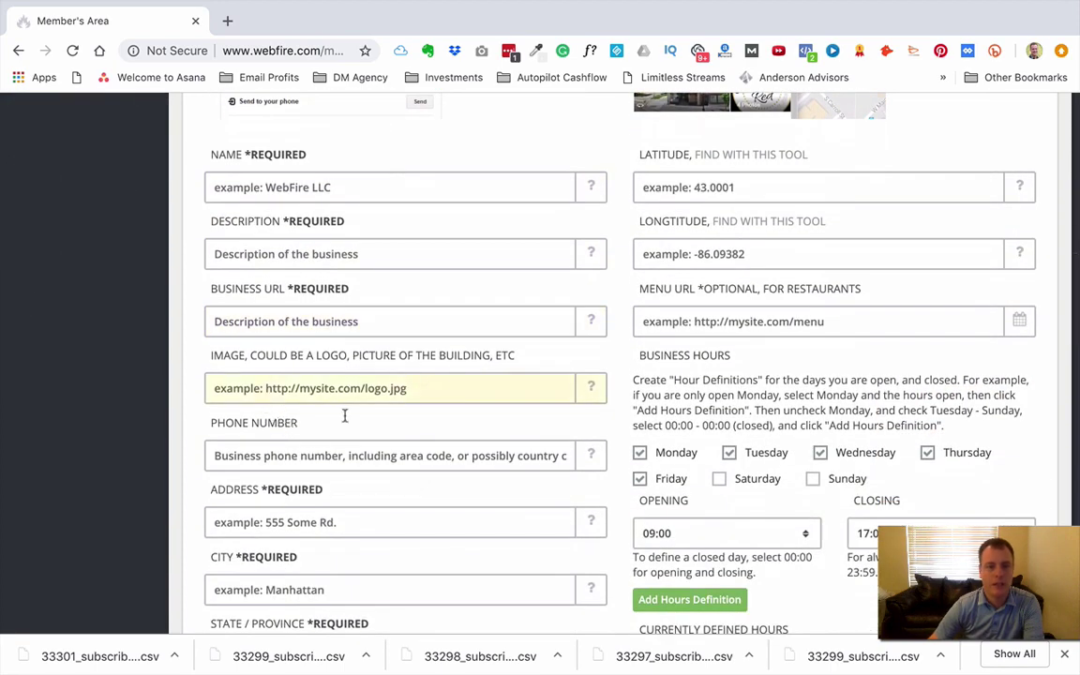
pyautogui.scroll(-1, 311, 449)
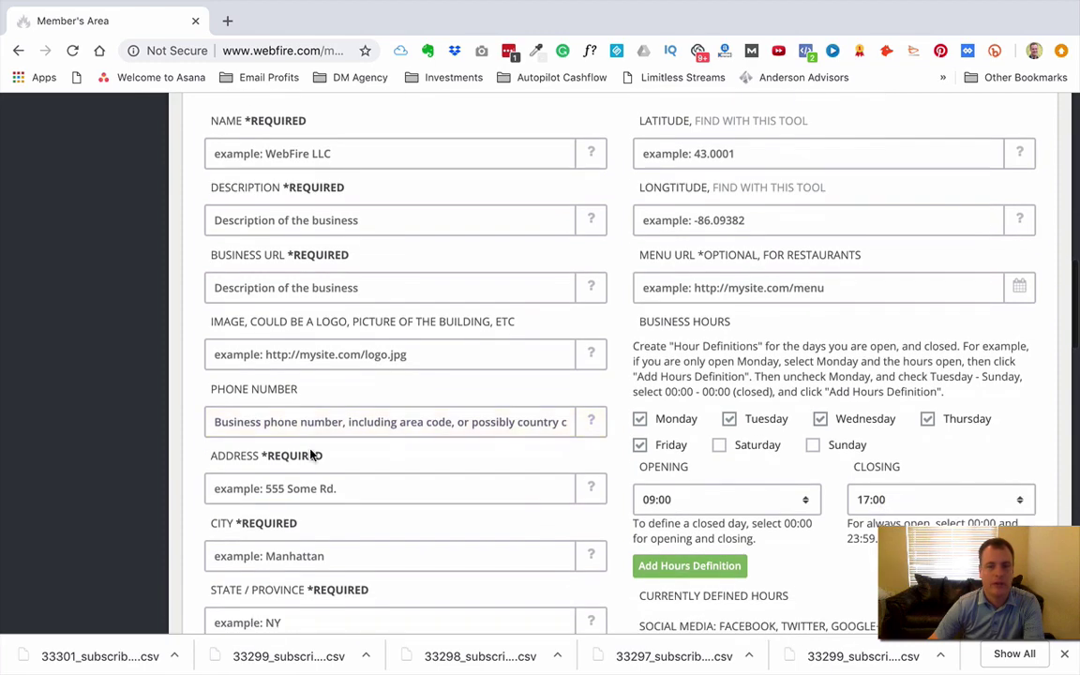
pyautogui.scroll(-2, 311, 455)
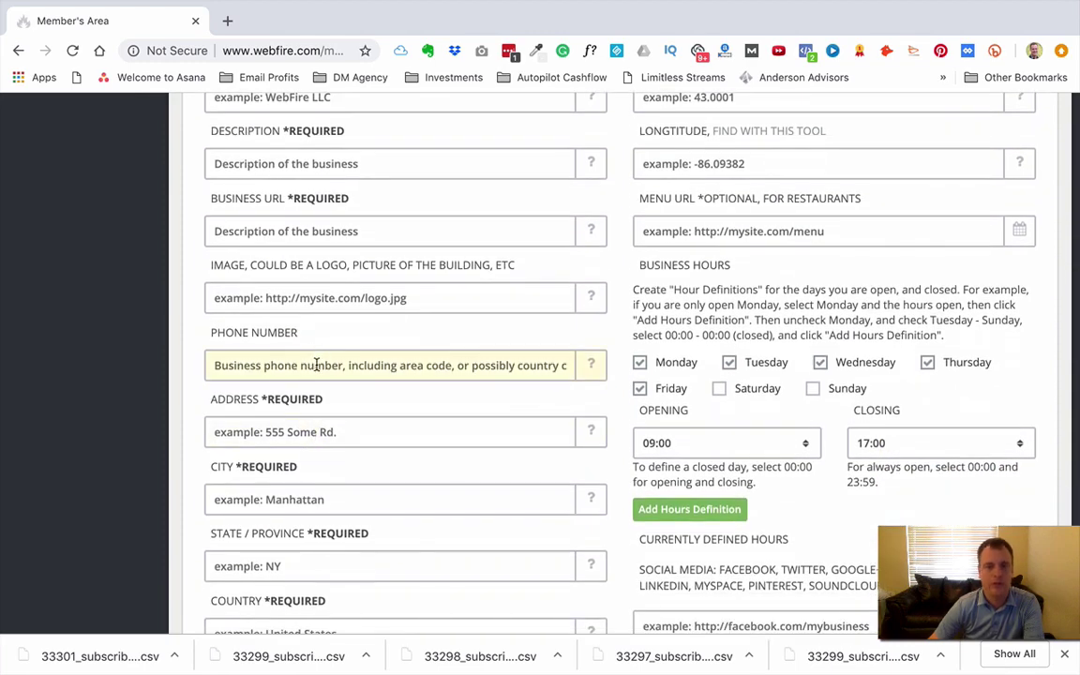
pyautogui.scroll(-2, 316, 426)
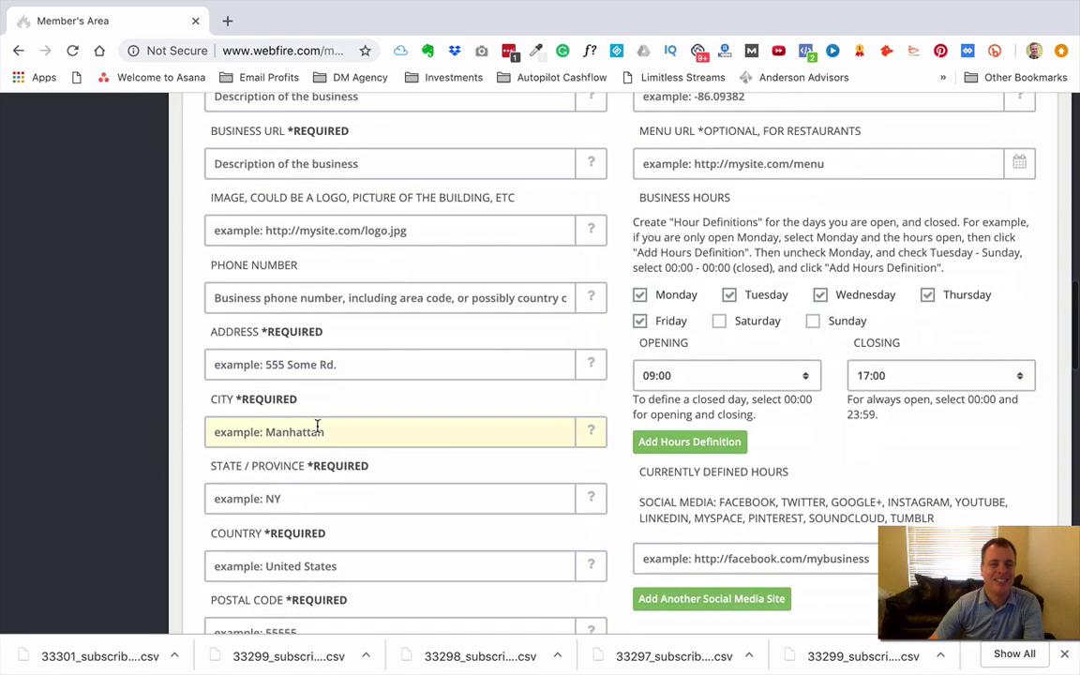
# Review the Local Business form's social media, business hours, menu URL, latitude and longitude fields.
pyautogui.scroll(-3, 316, 426)
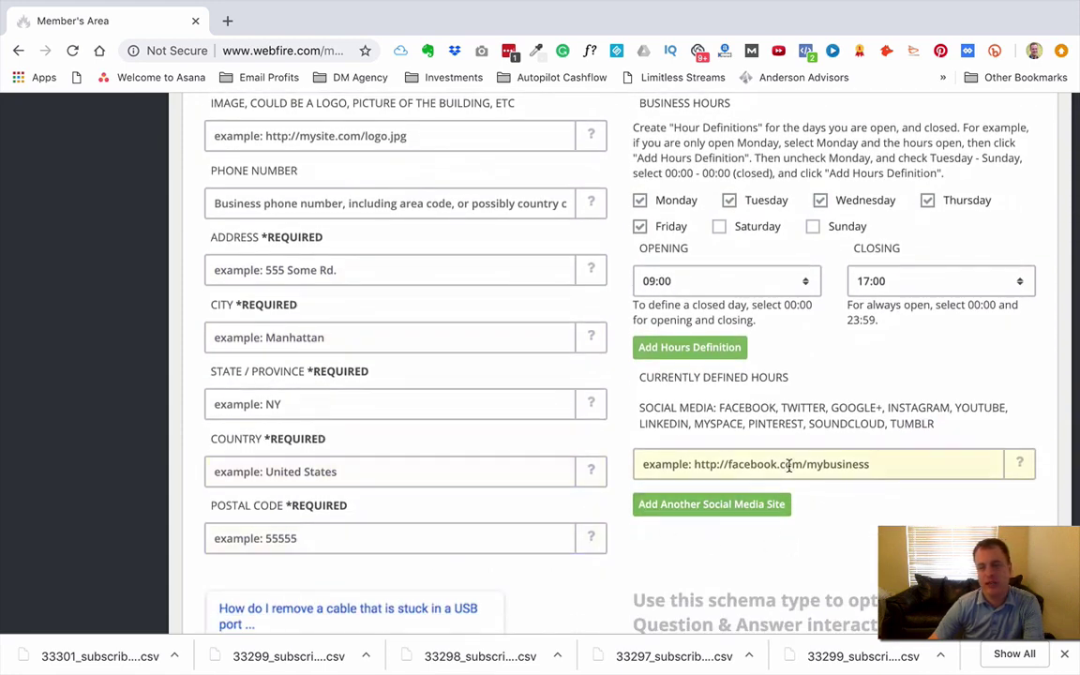
pyautogui.scroll(2, 743, 520)
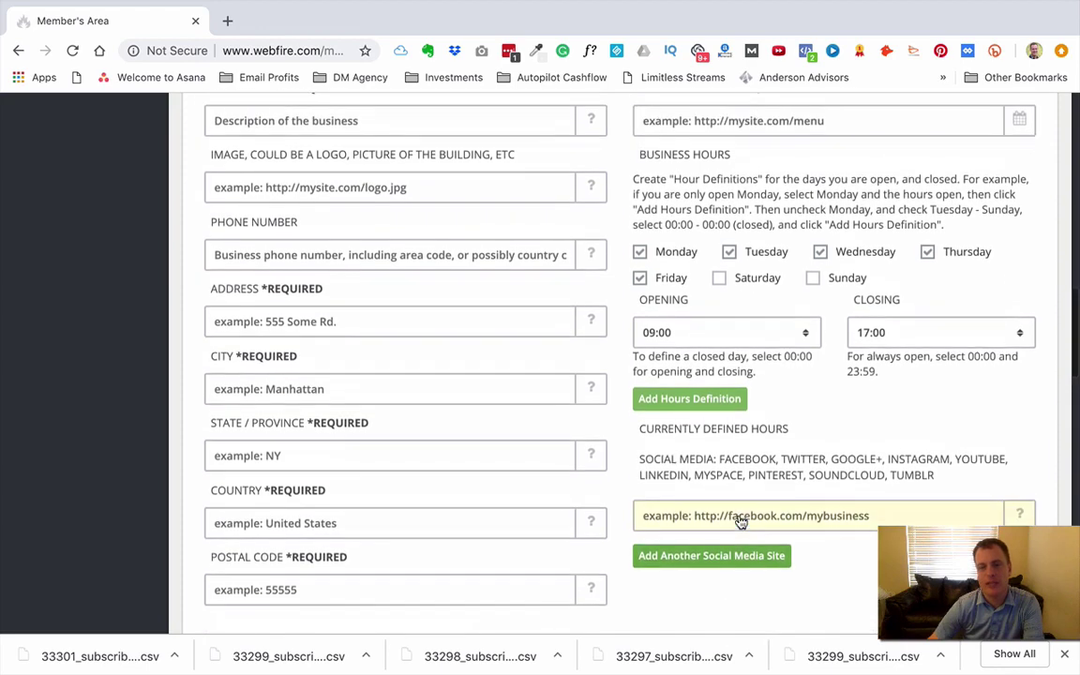
pyautogui.scroll(3, 740, 521)
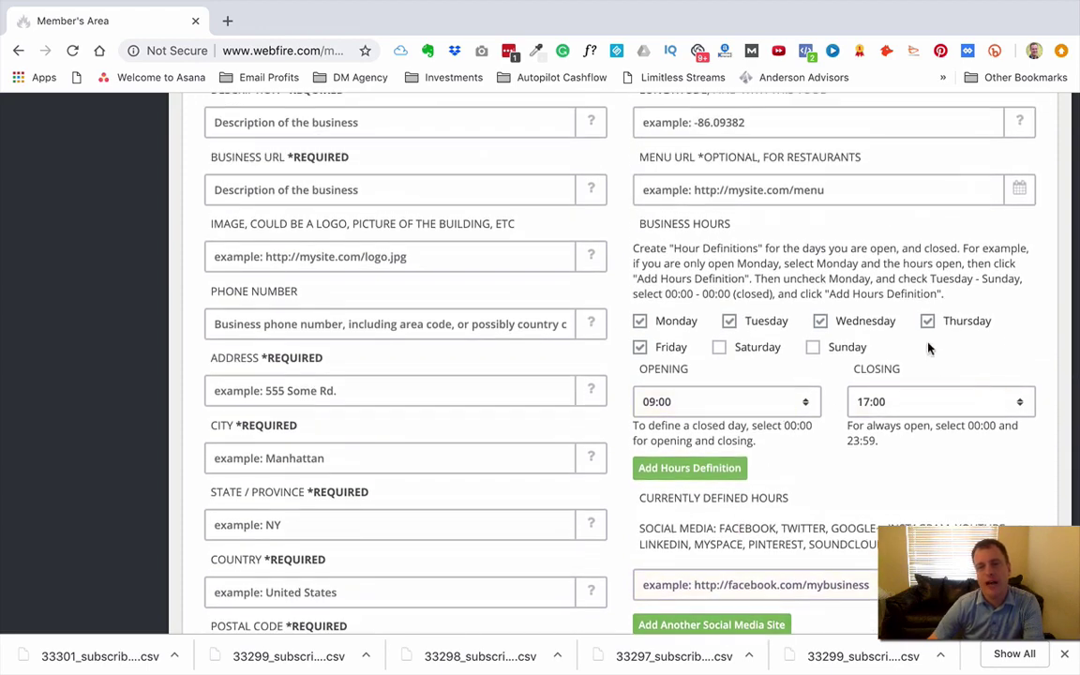
pyautogui.scroll(3, 712, 328)
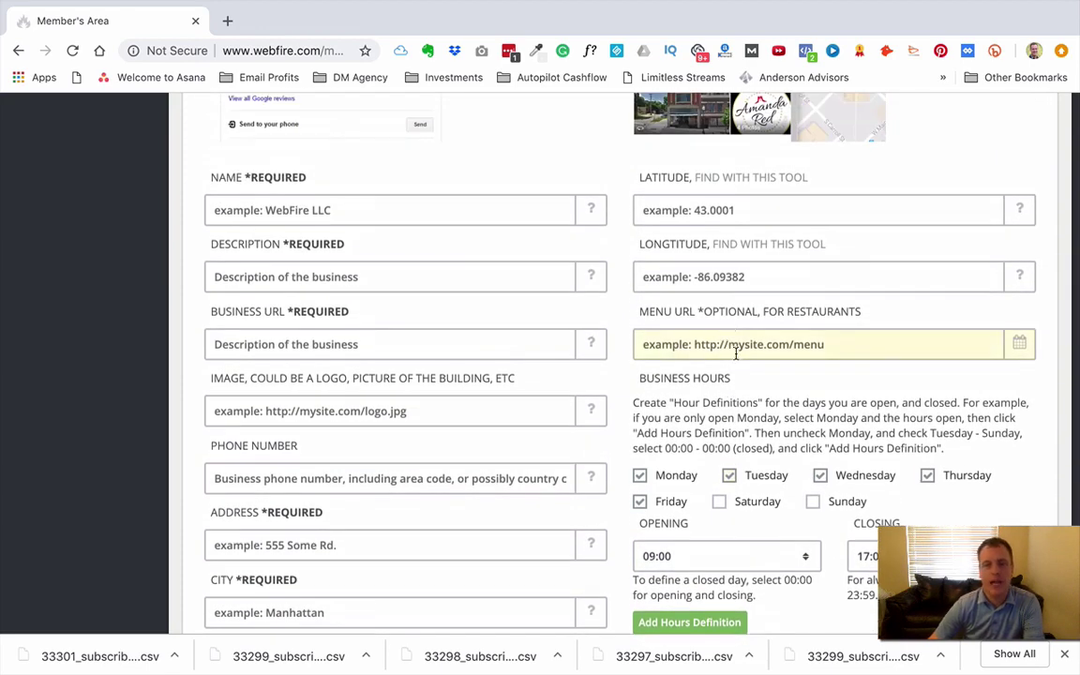
pyautogui.scroll(1, 745, 347)
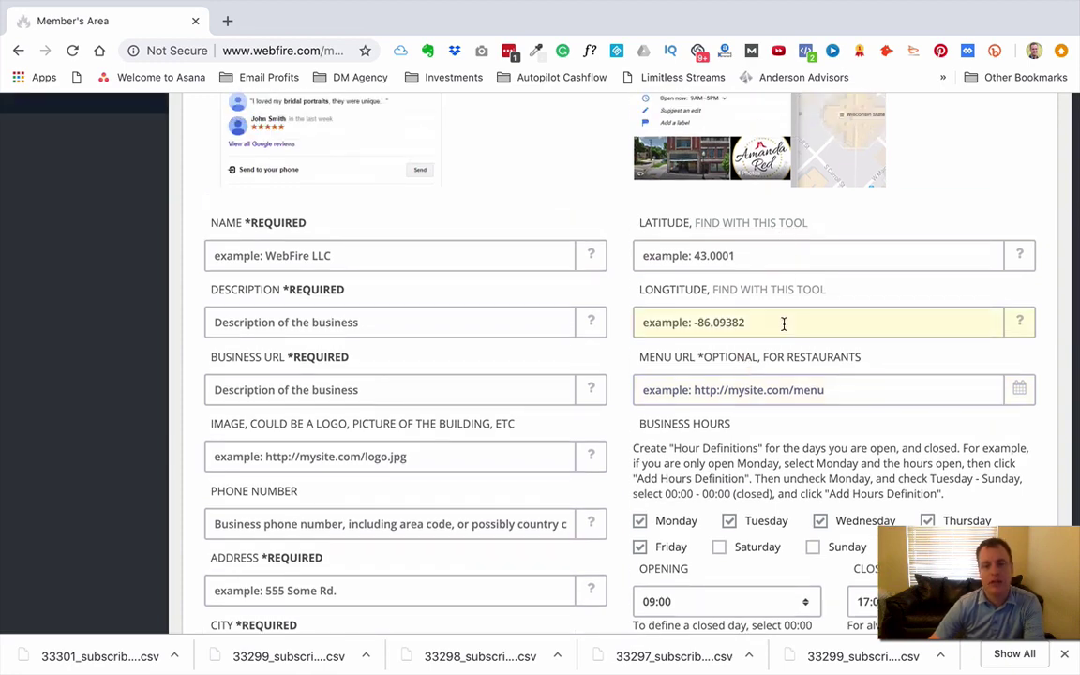
pyautogui.scroll(7, 783, 324)
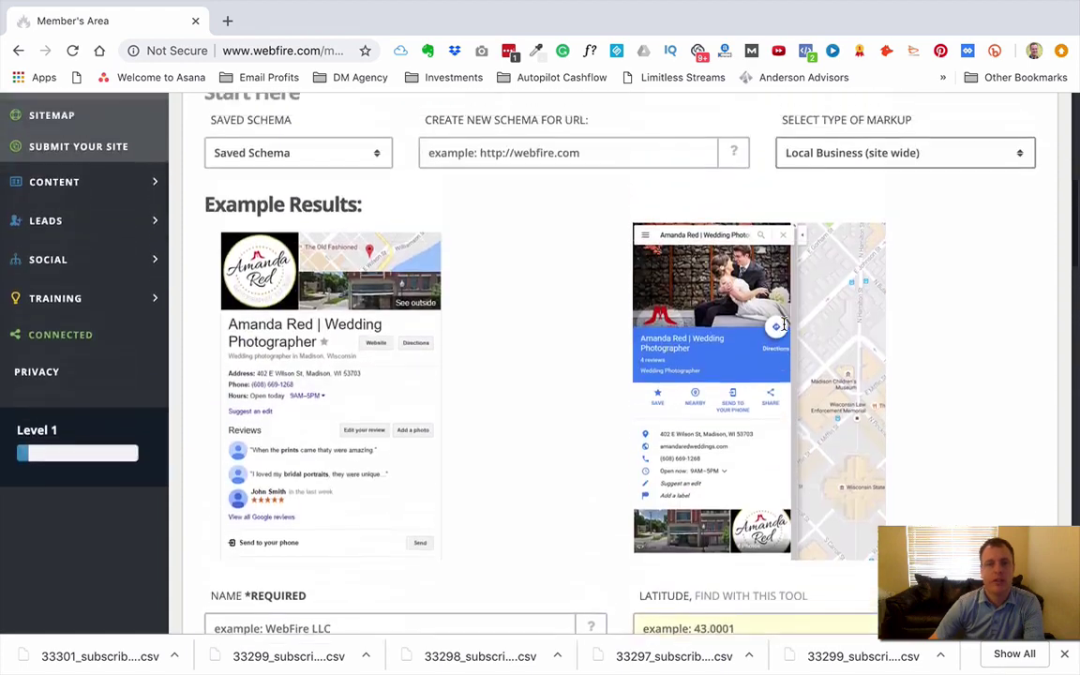
# Set the type of markup to Q&A (specific page) and review its example result and usage notes.
pyautogui.scroll(3, 784, 323)
pyautogui.click(881, 268)
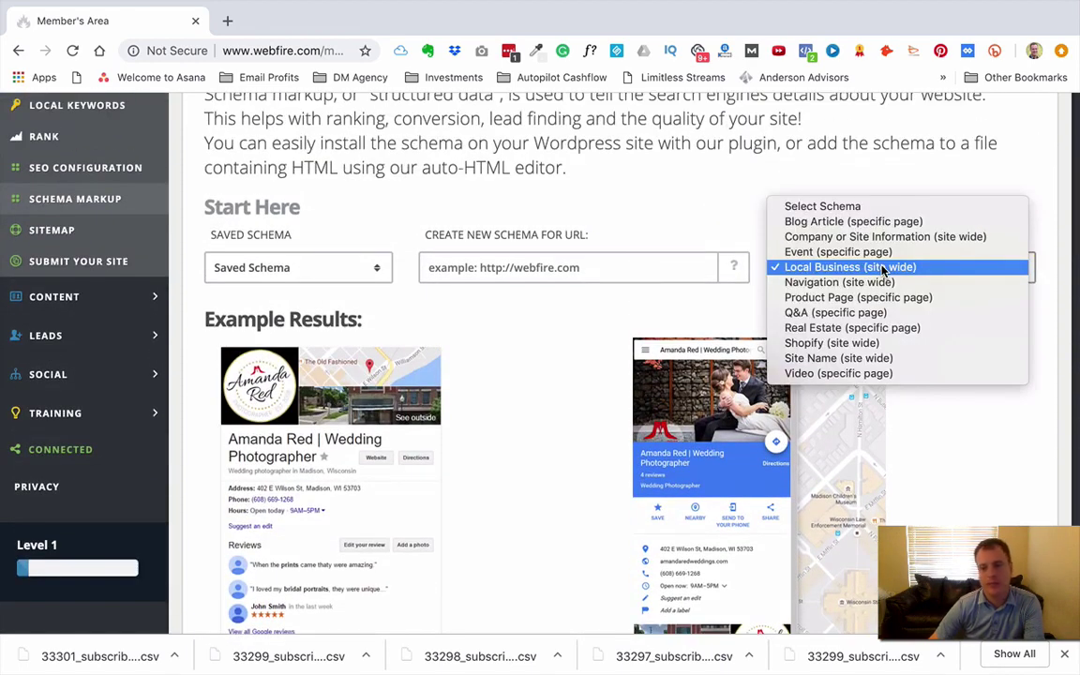
pyautogui.click(879, 317)
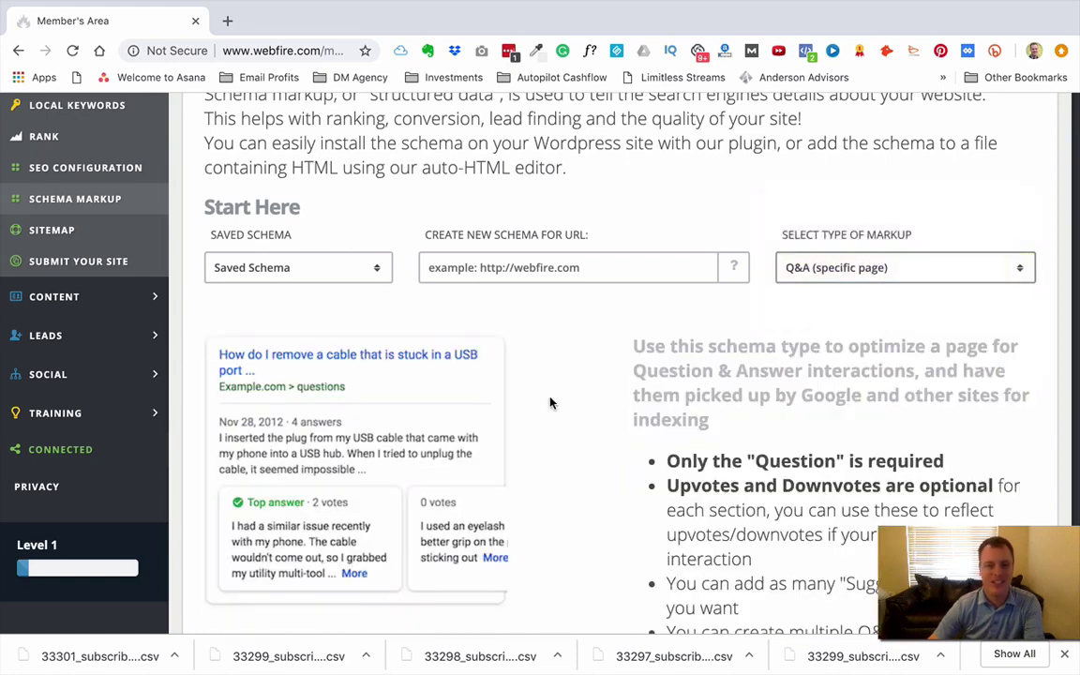
pyautogui.scroll(-2, 550, 403)
pyautogui.scroll(-2, 550, 404)
pyautogui.scroll(1, 552, 330)
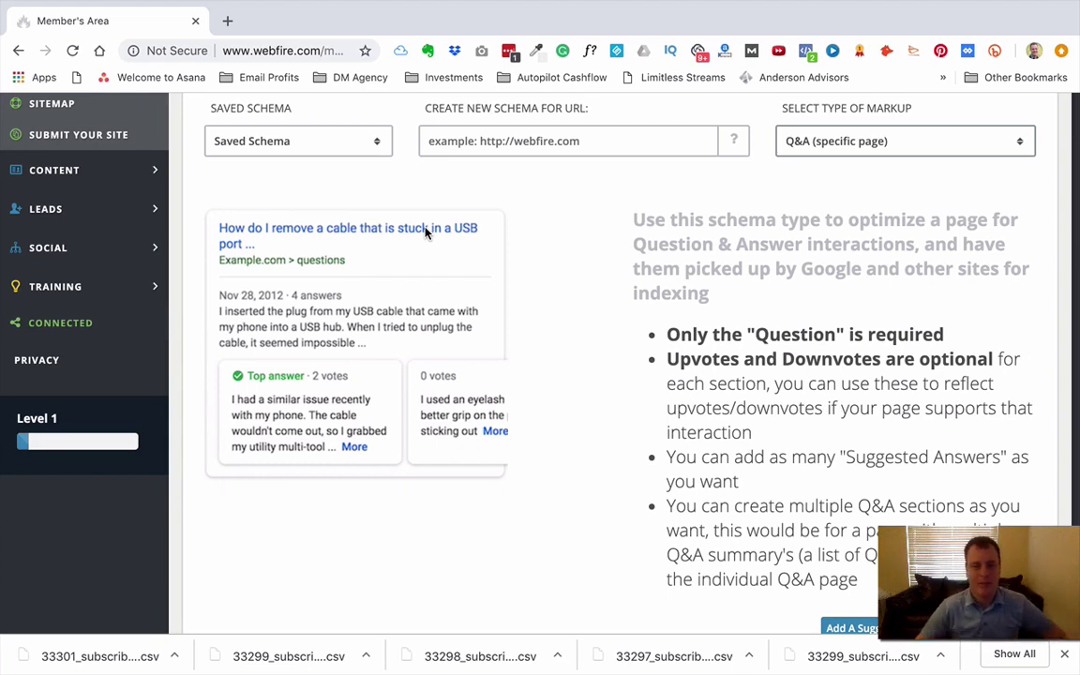
pyautogui.scroll(-1, 425, 232)
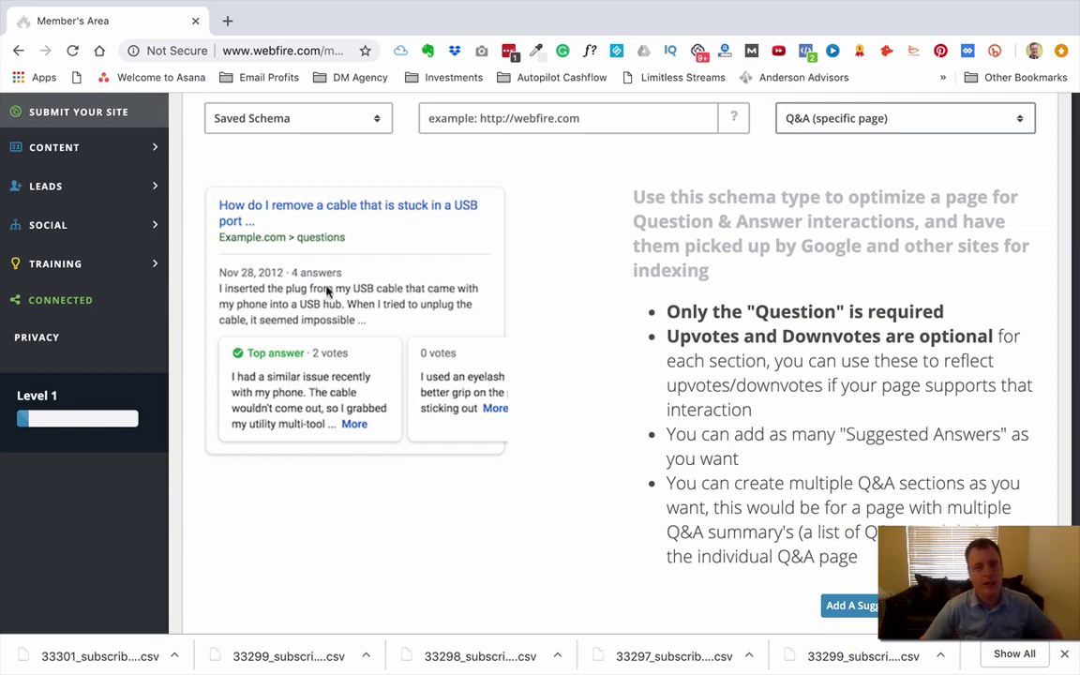
pyautogui.scroll(-4, 321, 319)
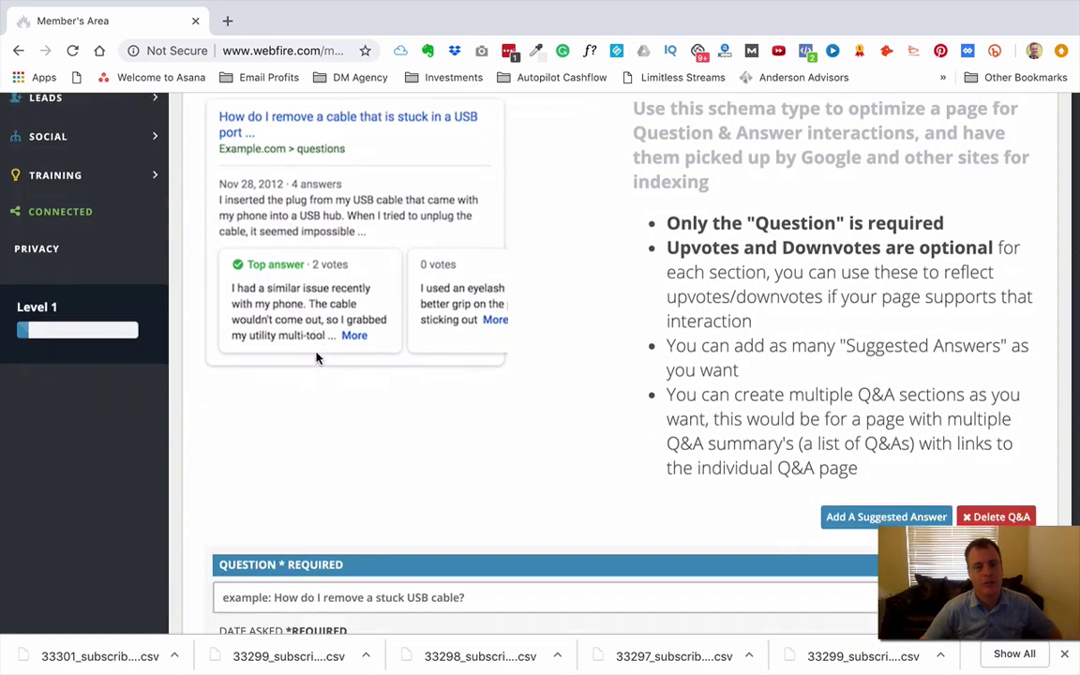
pyautogui.scroll(2, 318, 357)
# Review the Q&A form's question, accepted answer and suggested answer sections with their date and vote fields.
pyautogui.scroll(-10, 335, 312)
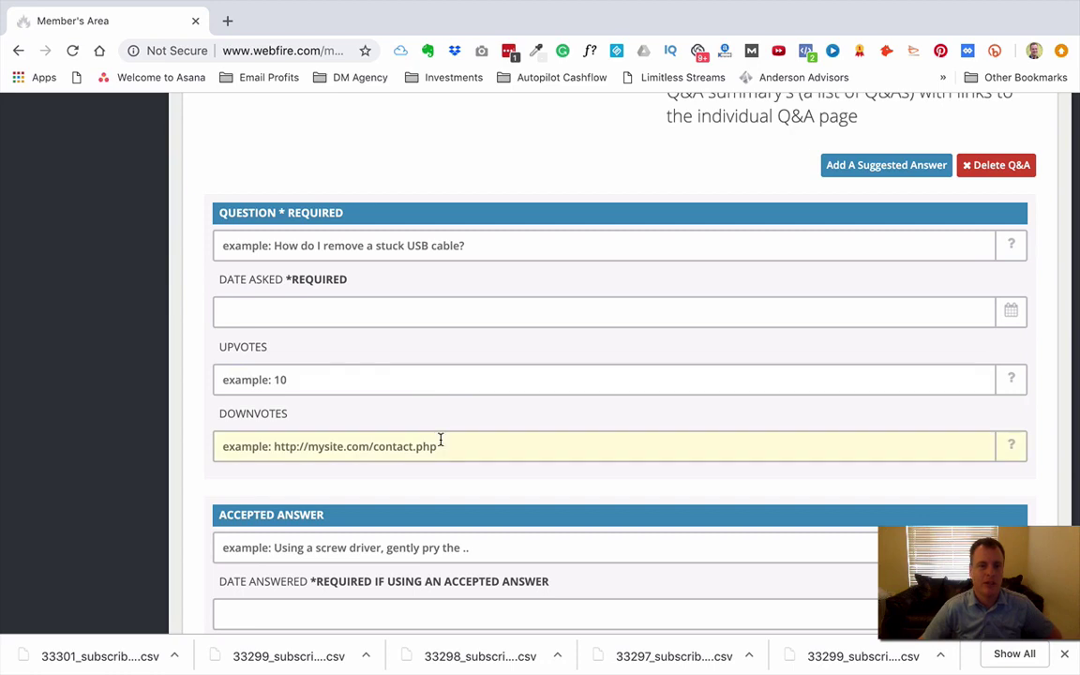
pyautogui.scroll(-4, 446, 457)
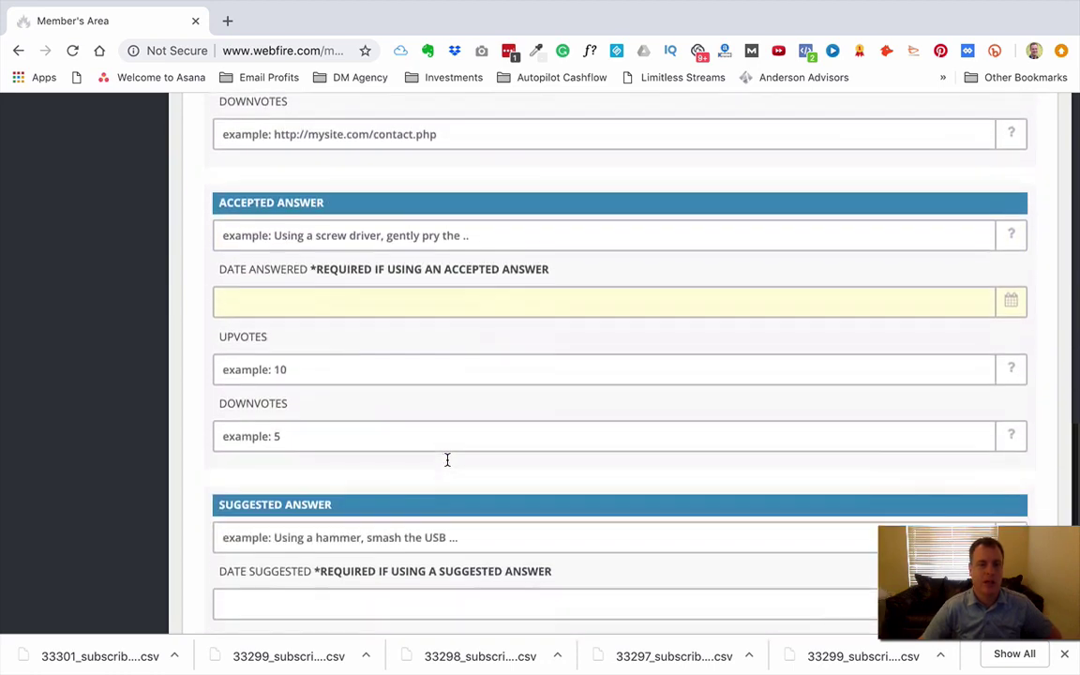
pyautogui.scroll(-3, 447, 460)
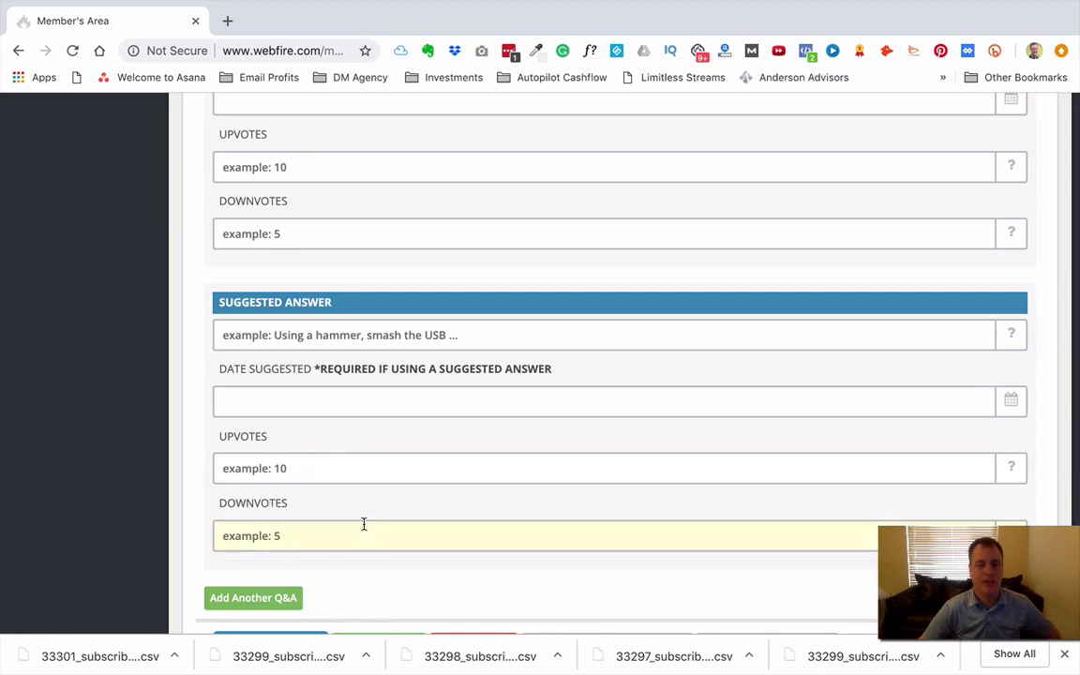
pyautogui.scroll(-1, 364, 523)
# Set the type of markup to Product Page (specific page) and review its example result and first product fields.
pyautogui.scroll(15, 364, 525)
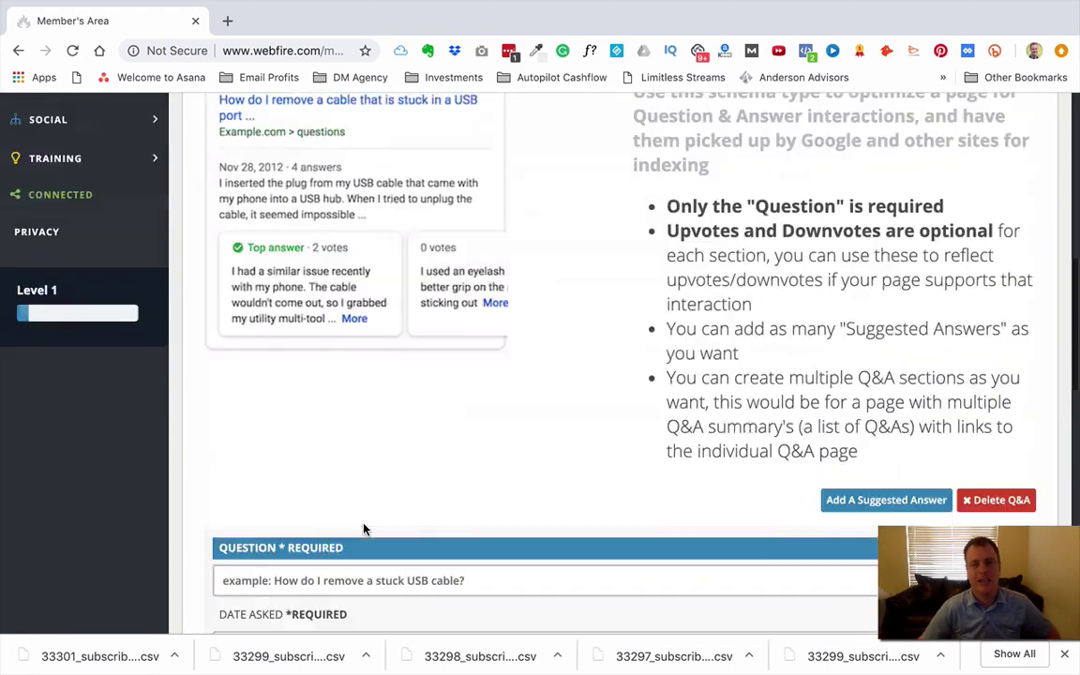
pyautogui.scroll(4, 363, 529)
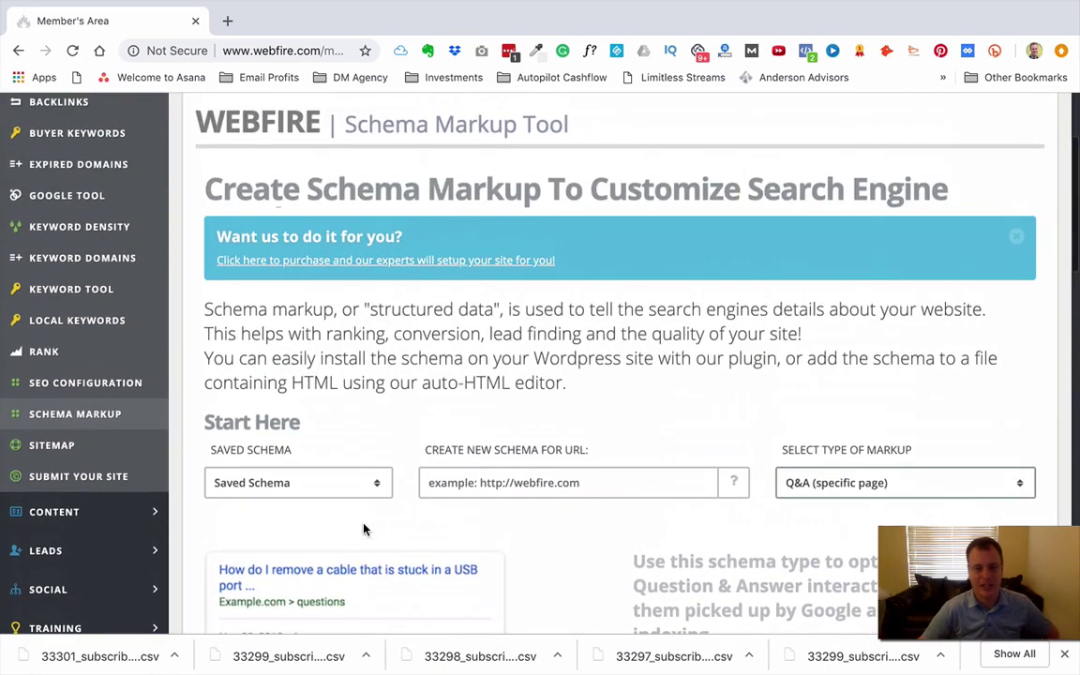
pyautogui.click(965, 480)
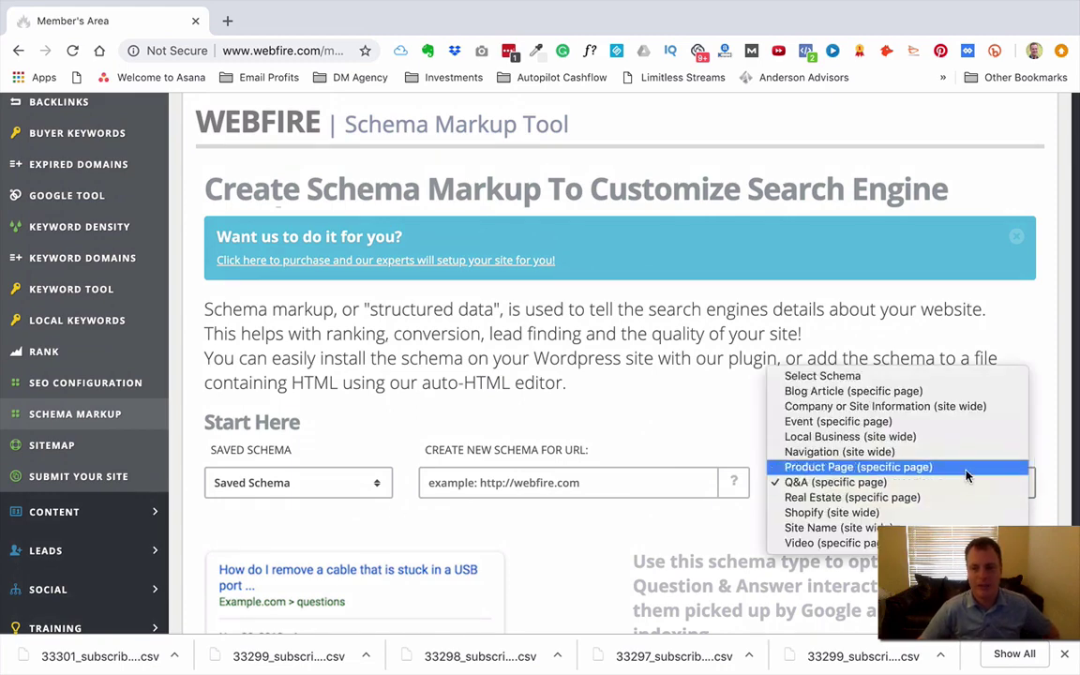
pyautogui.click(967, 476)
pyautogui.scroll(-3, 558, 588)
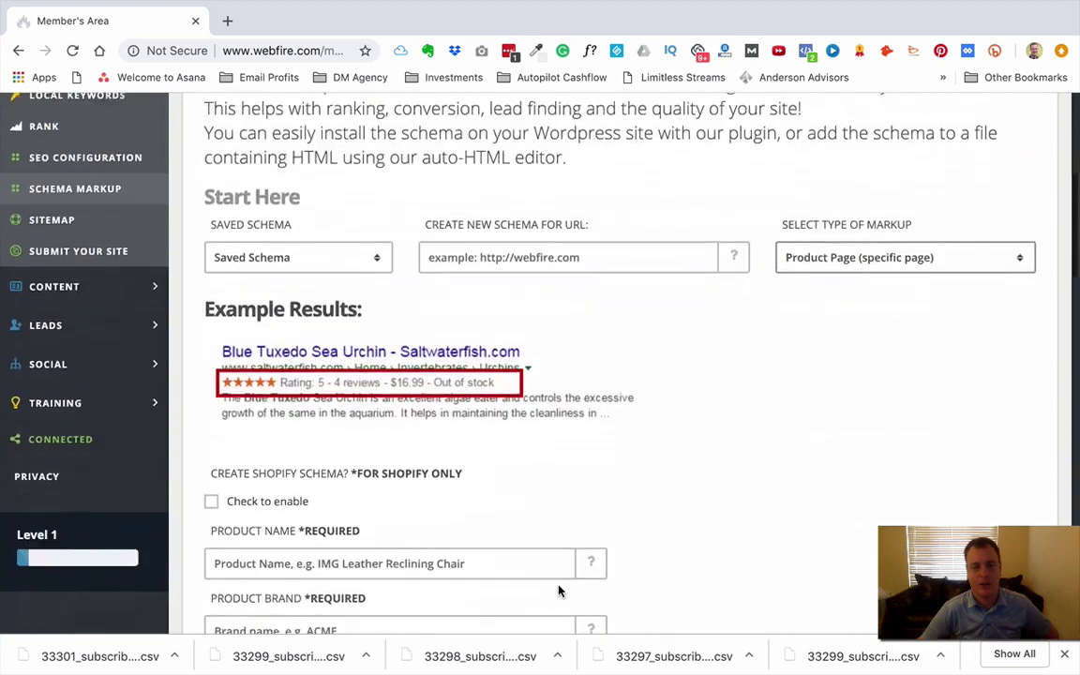
pyautogui.scroll(-1, 559, 591)
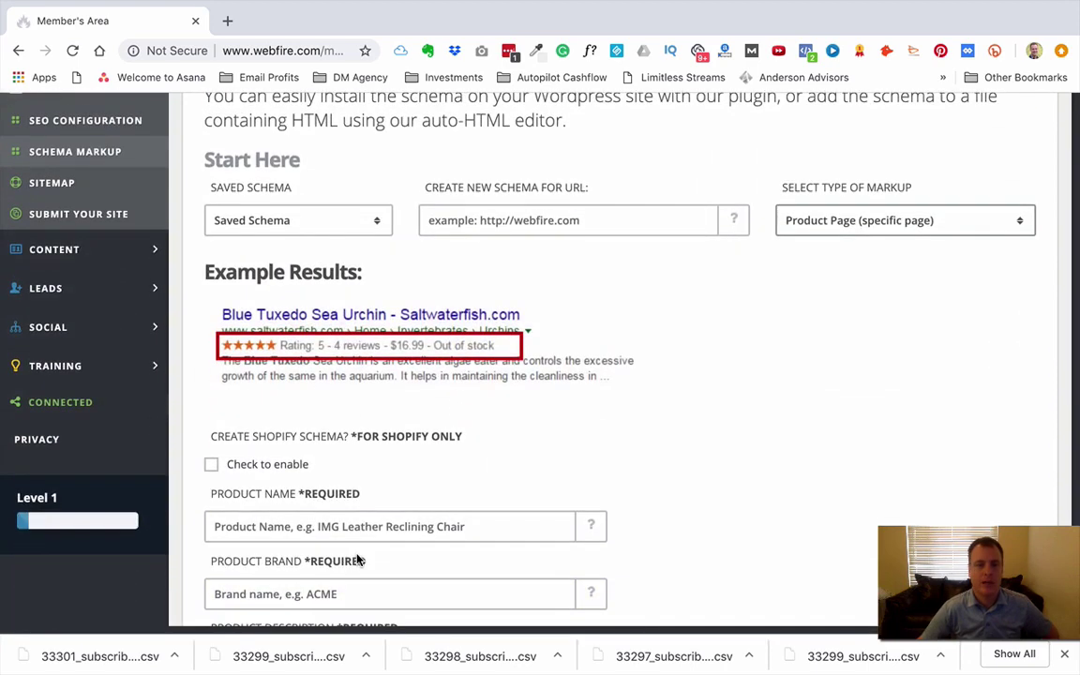
pyautogui.scroll(1, 356, 559)
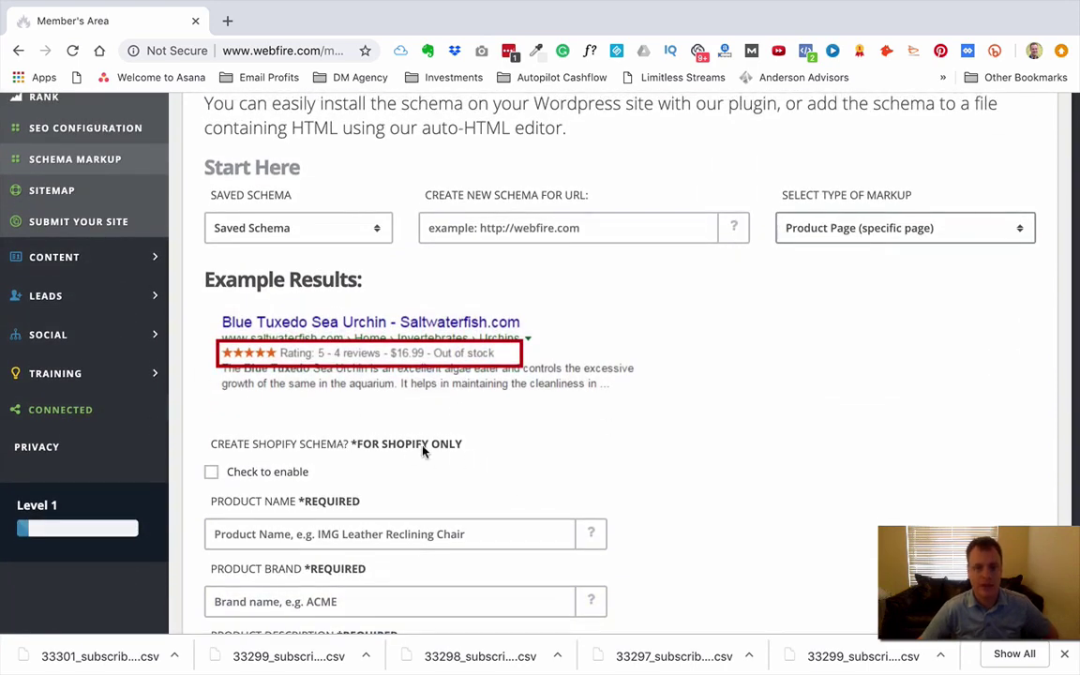
# Set the type of markup to Shopify (site wide) and review its product, rating, review count and product offer options.
pyautogui.click(909, 233)
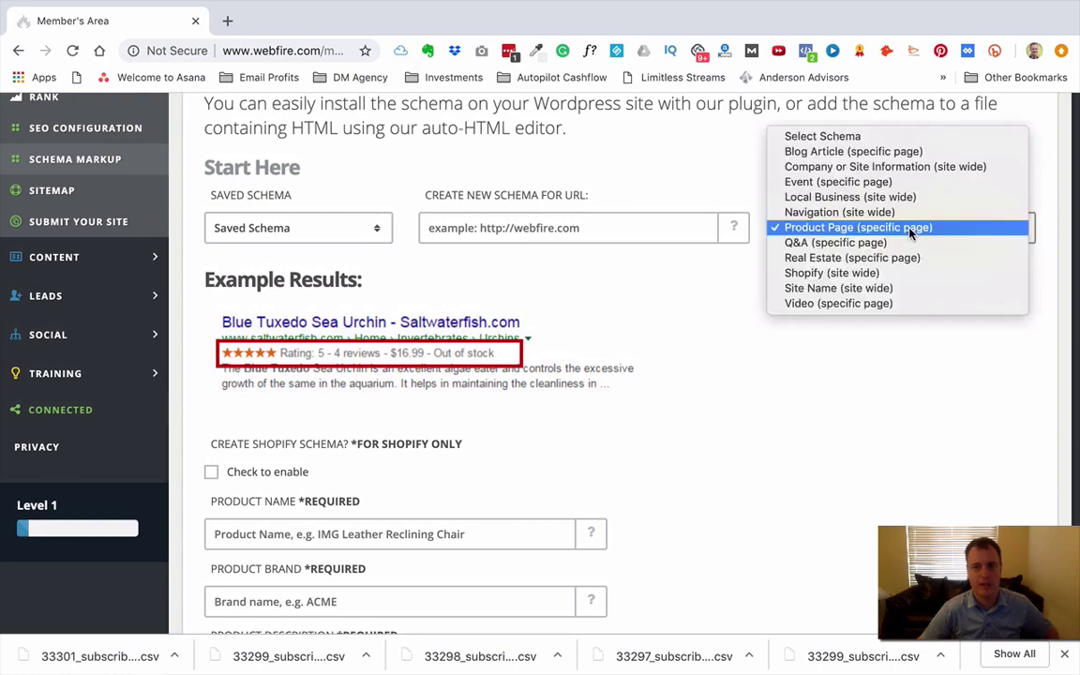
pyautogui.click(899, 274)
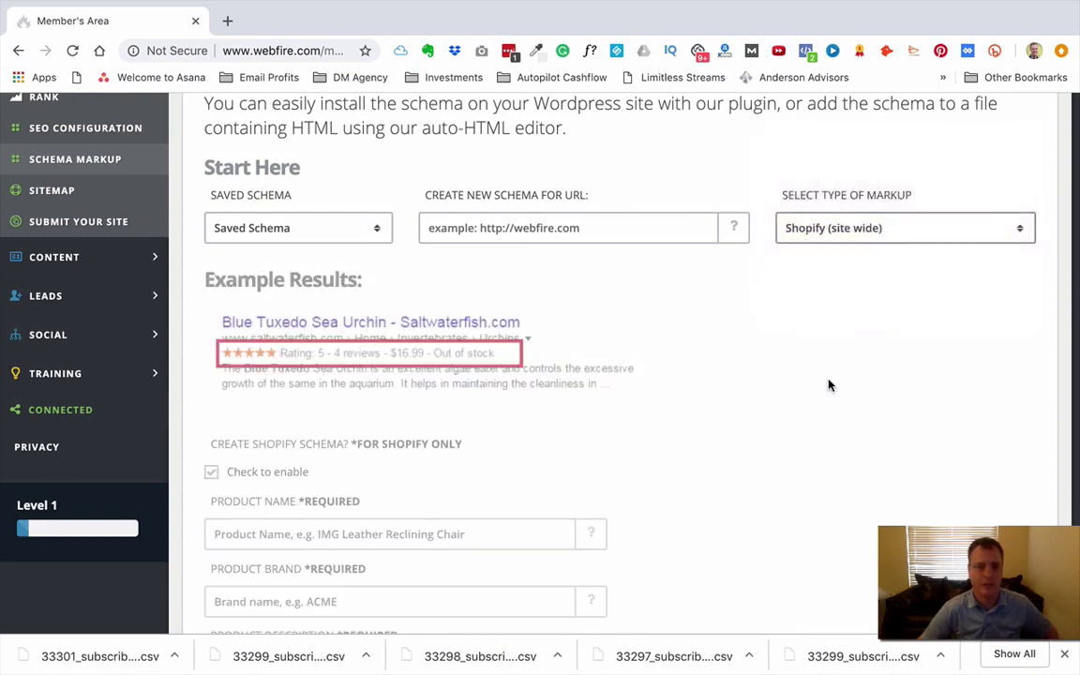
pyautogui.scroll(-4, 829, 386)
pyautogui.scroll(2, 829, 386)
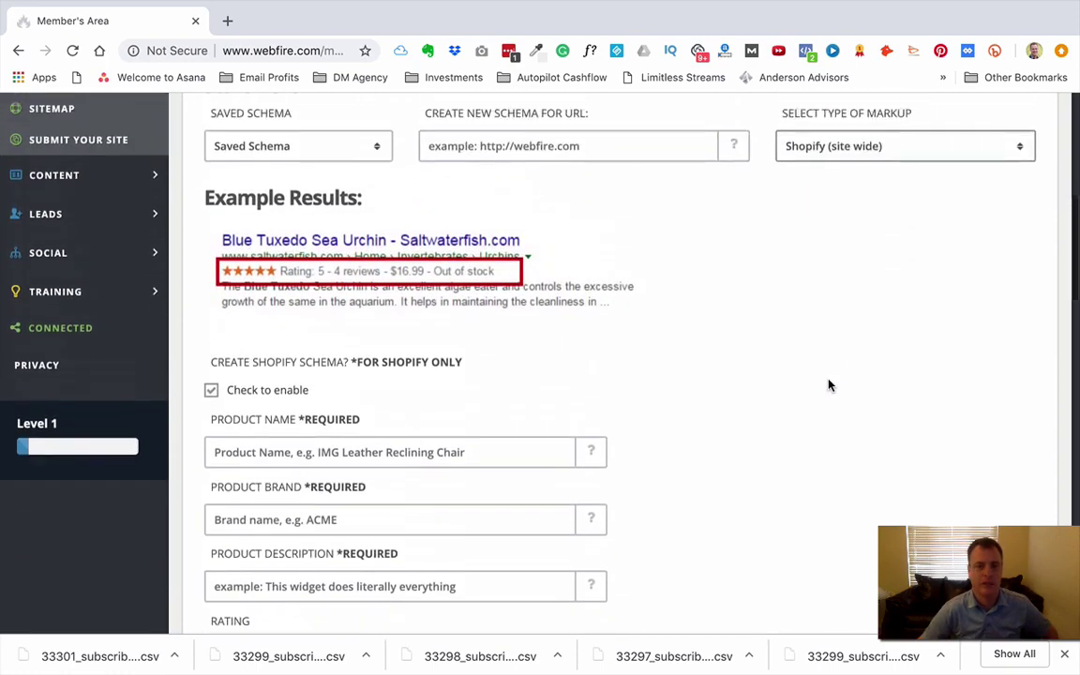
pyautogui.scroll(-3, 829, 386)
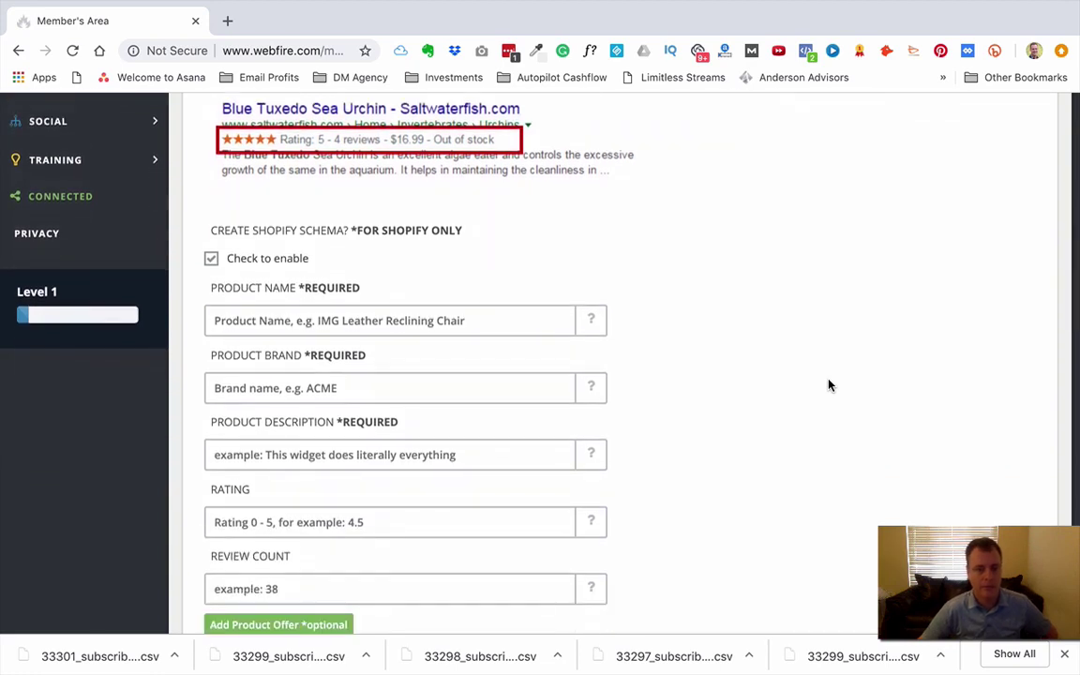
pyautogui.scroll(1, 847, 357)
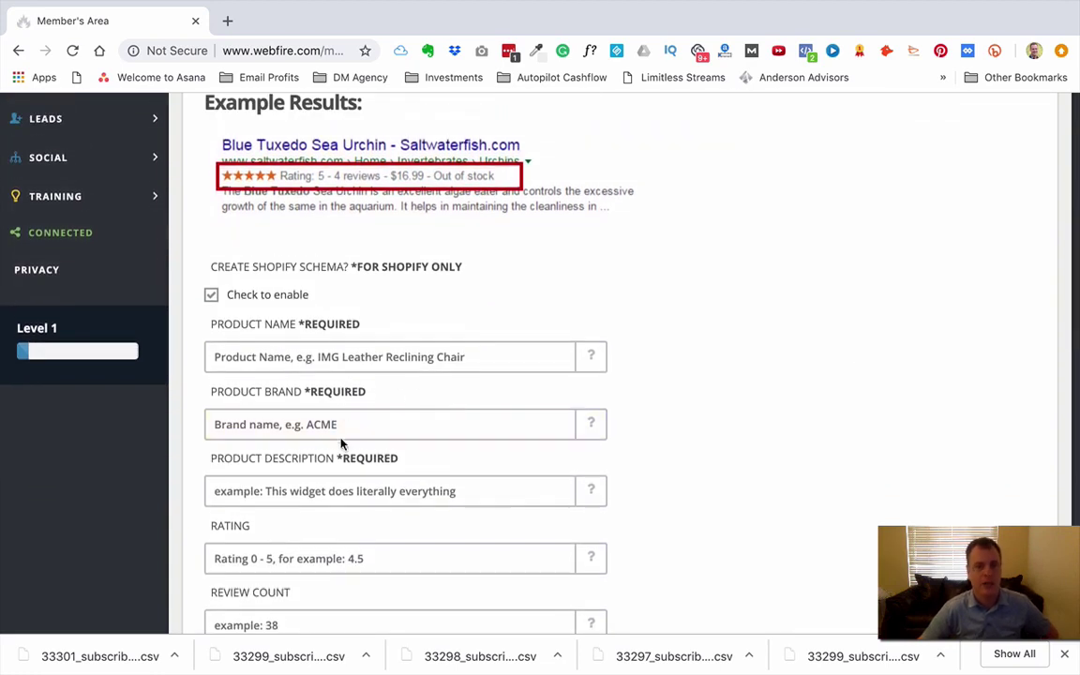
pyautogui.scroll(-4, 331, 505)
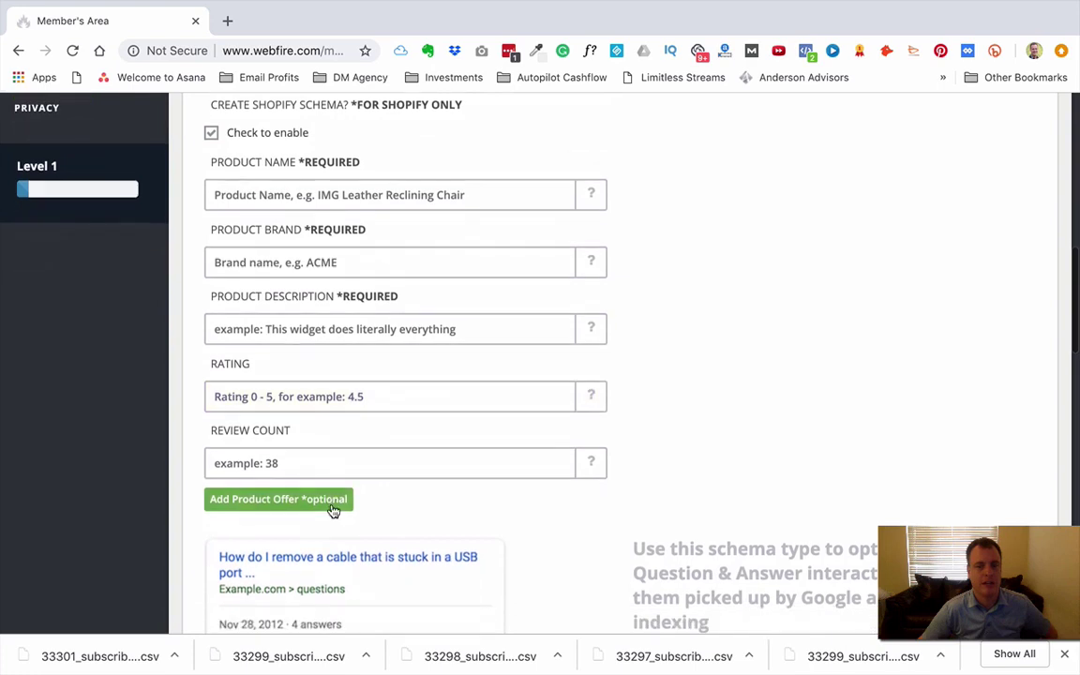
pyautogui.scroll(-1, 336, 479)
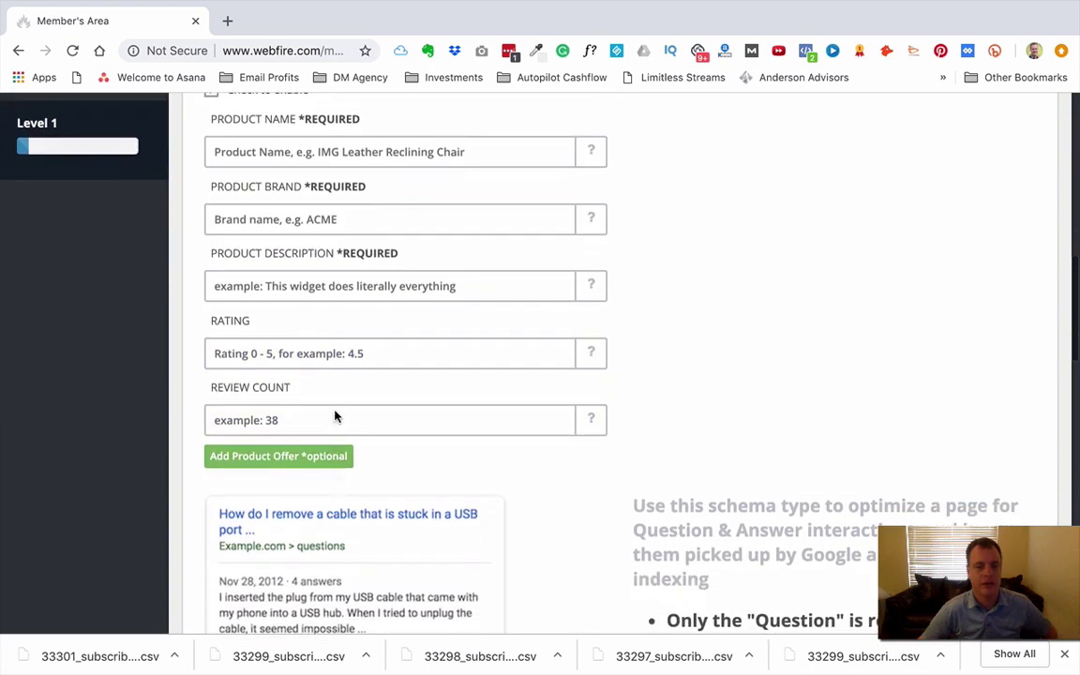
# Add a product offer to the Shopify schema and review its price, currency, validity date, product URL and availability fields.
pyautogui.scroll(-1, 364, 414)
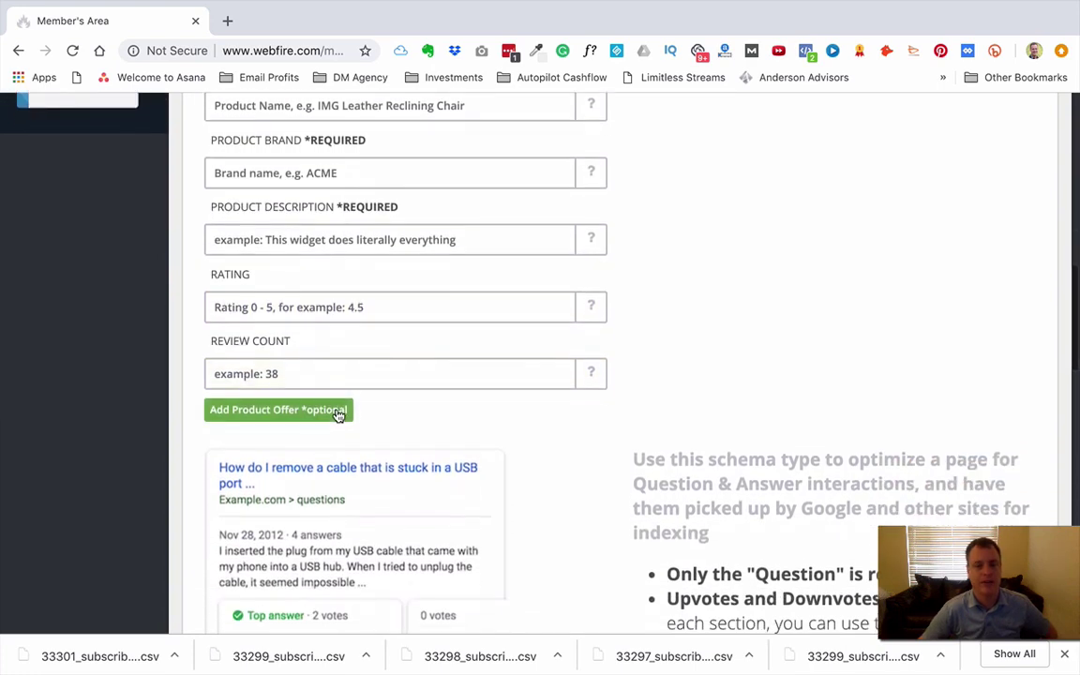
pyautogui.scroll(4, 791, 369)
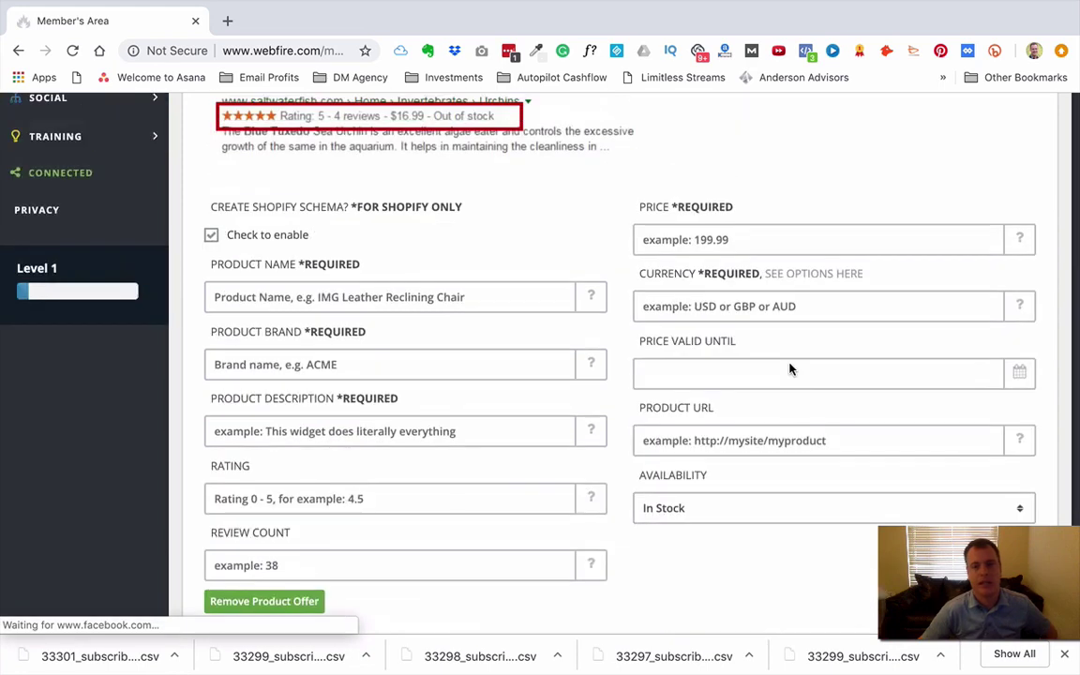
pyautogui.click(661, 240)
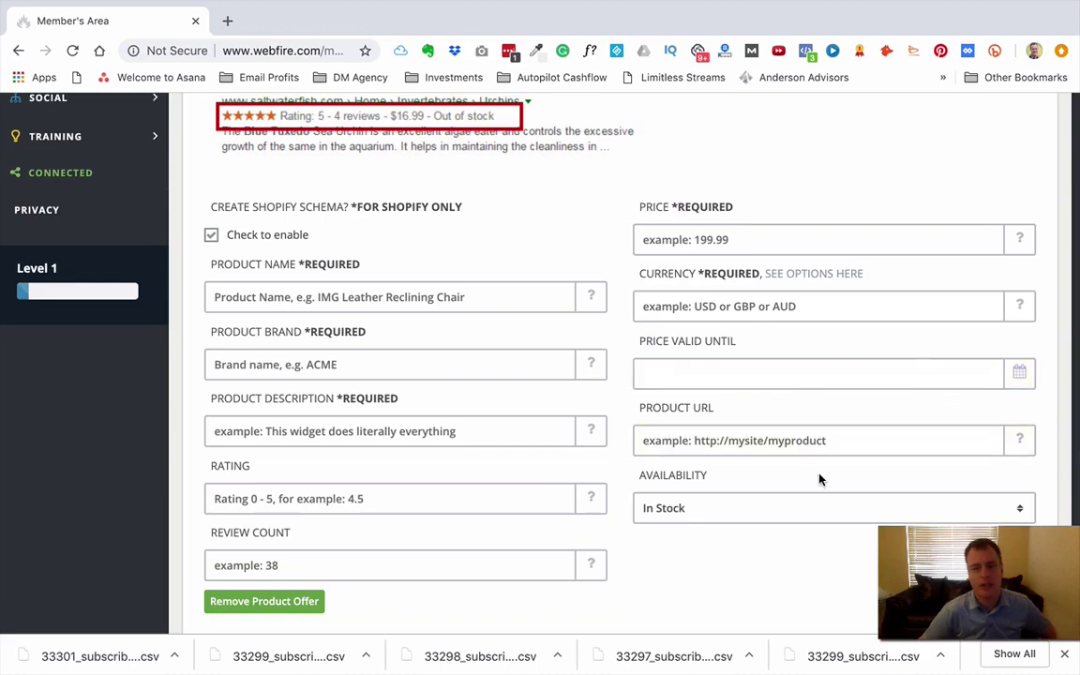
pyautogui.scroll(-2, 818, 479)
# Examine the Shopify example search result and its highlighted rating, reviews, price and stock line.
pyautogui.scroll(7, 819, 479)
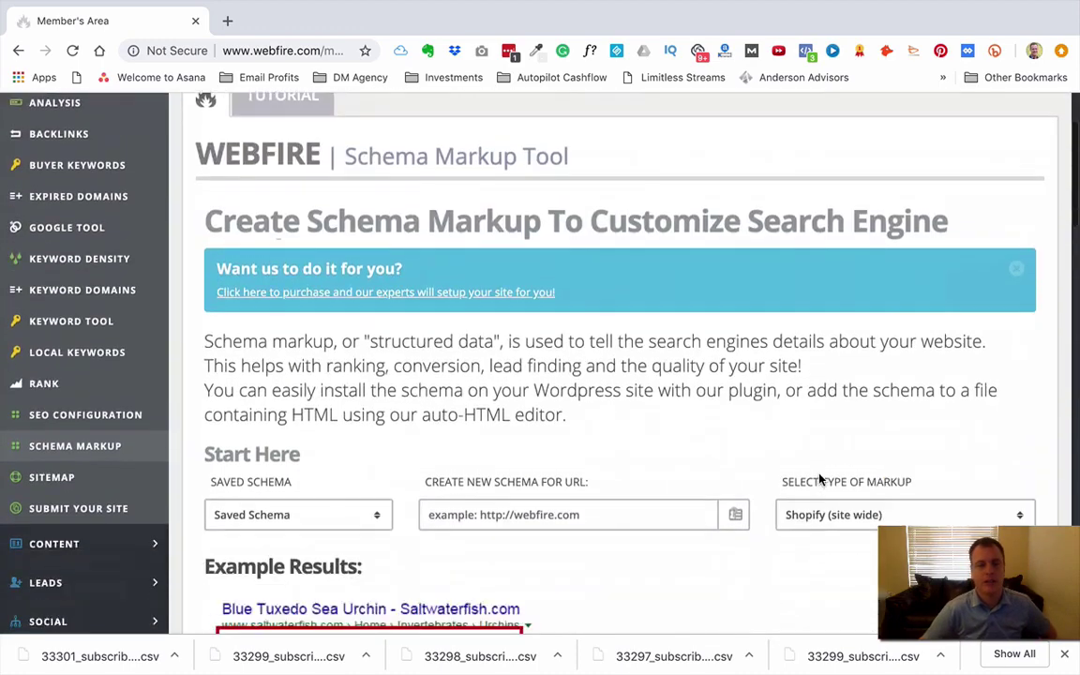
pyautogui.scroll(-4, 818, 480)
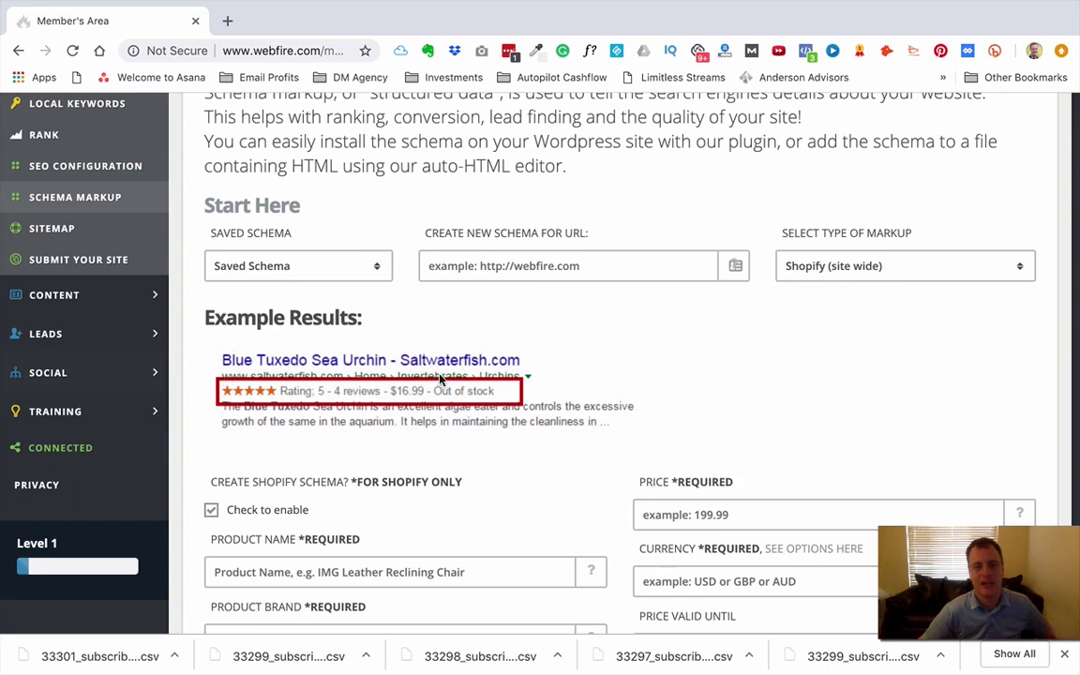
pyautogui.hscroll(-5, 651, 410)
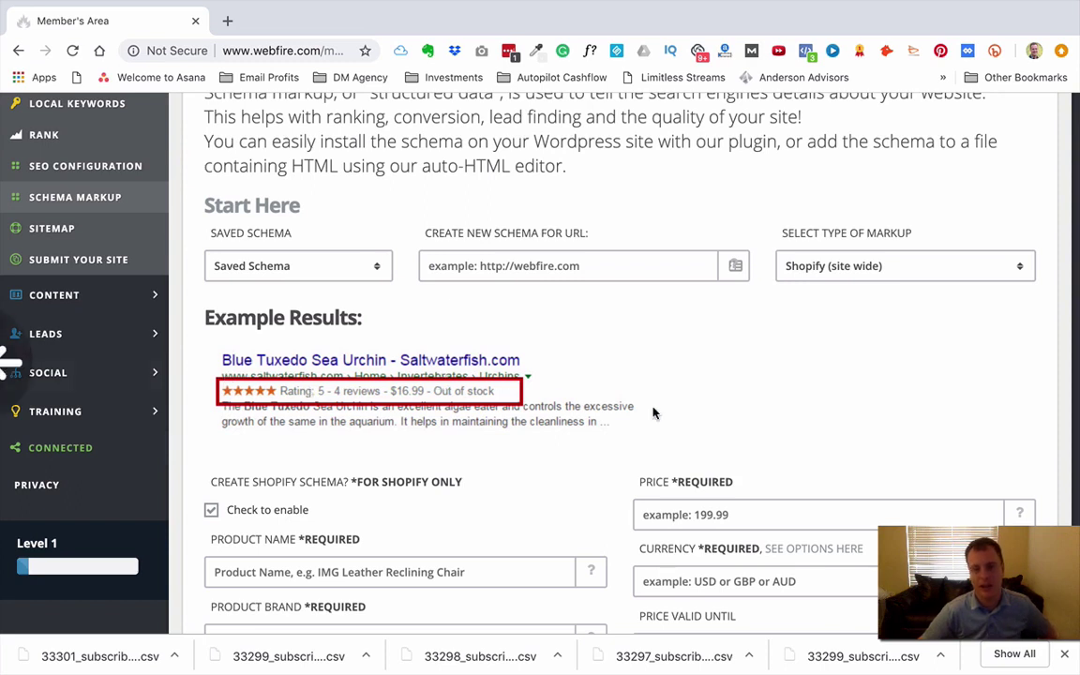
pyautogui.scroll(-2, 439, 453)
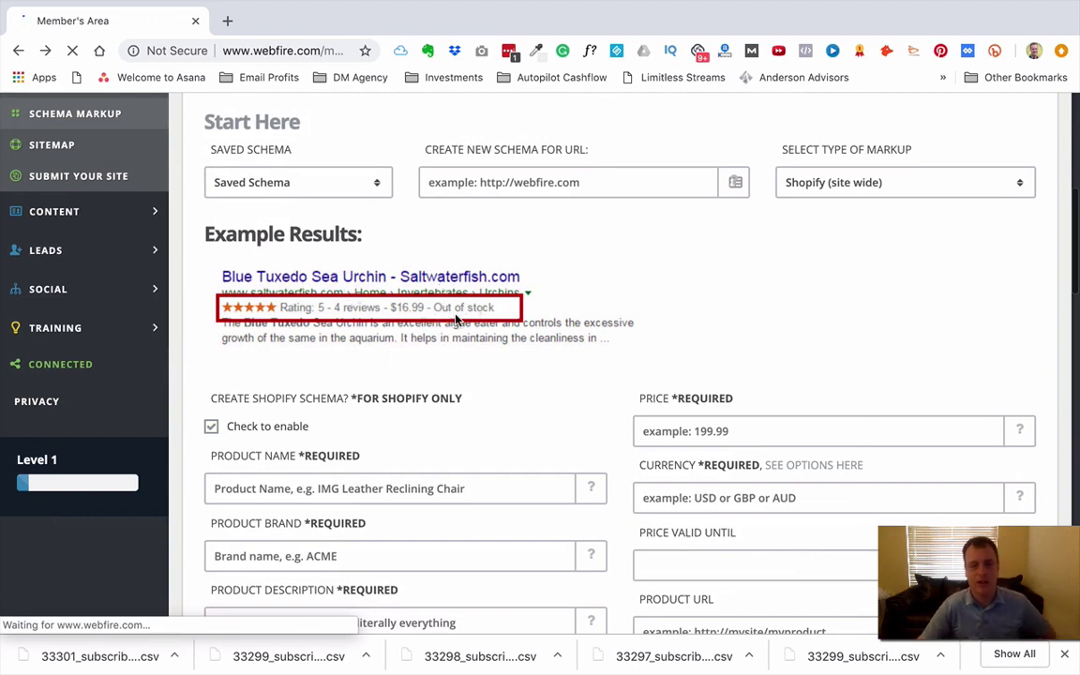
# Open the Sitemap tool and review its domain, saved sitemap, import and large-site options, closing the SEO and Keywords group.
pyautogui.scroll(-5, 456, 319)
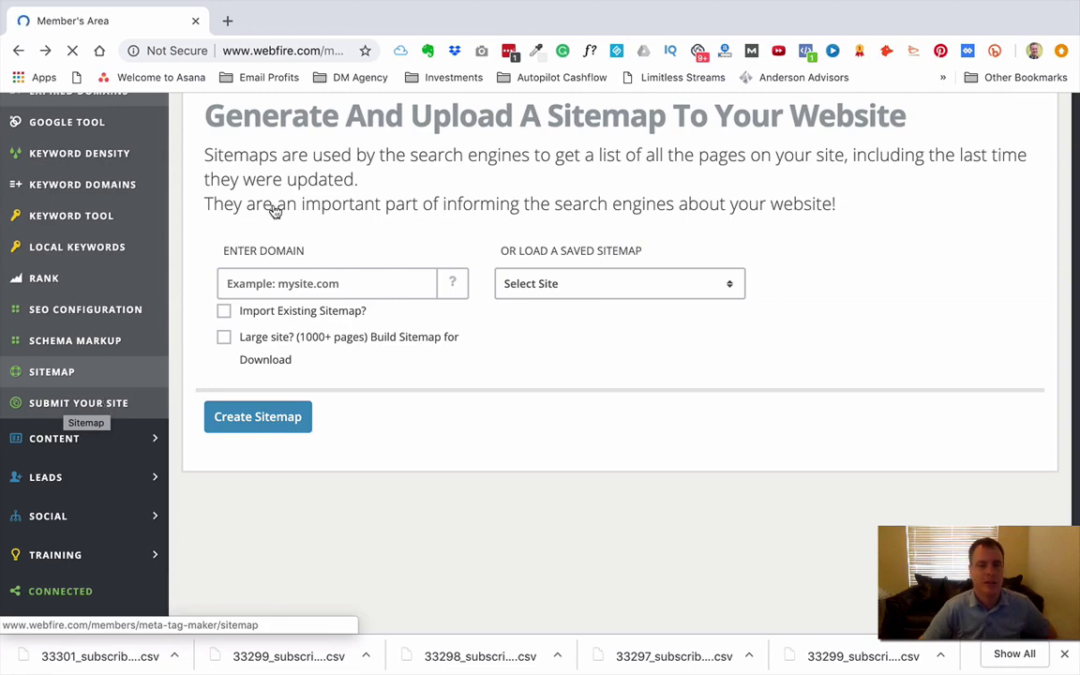
pyautogui.scroll(5, 272, 211)
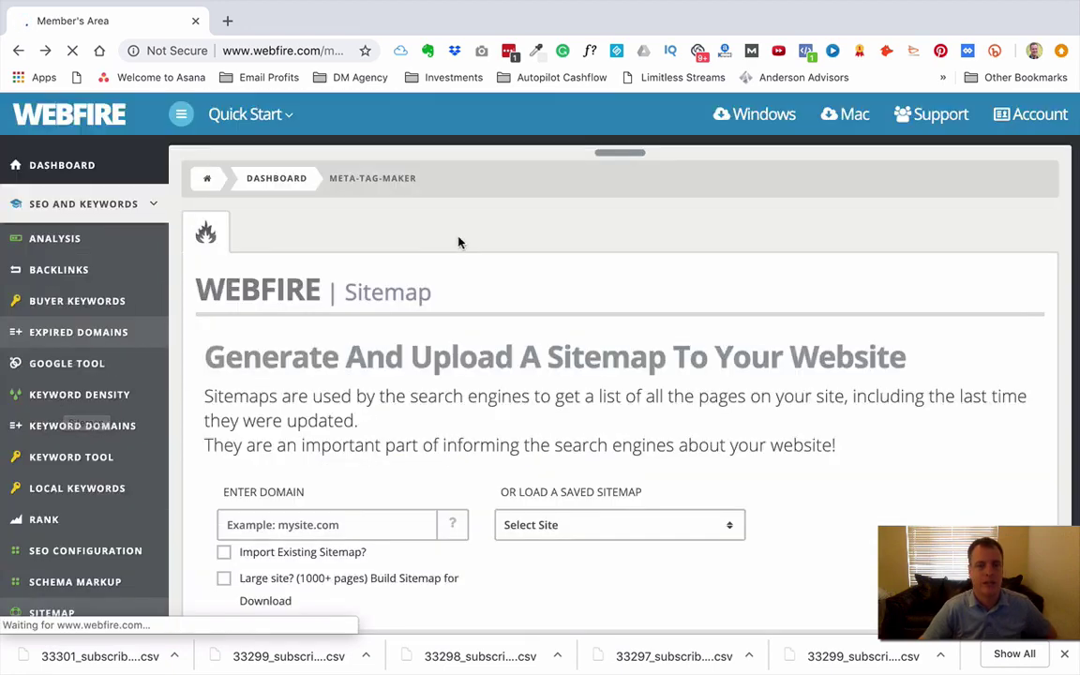
pyautogui.click(151, 208)
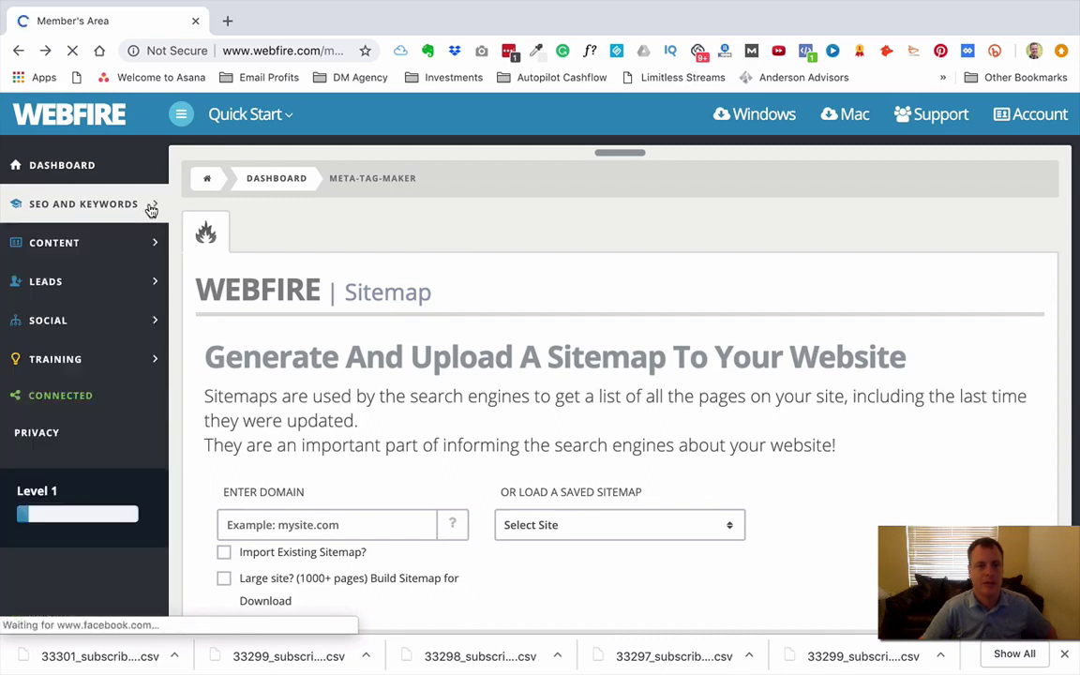
# Open the Content Submitter from the Content tools and review its Blogger accounts, Tumblr accounts and blog post title, body and tags sections.
pyautogui.click(152, 248)
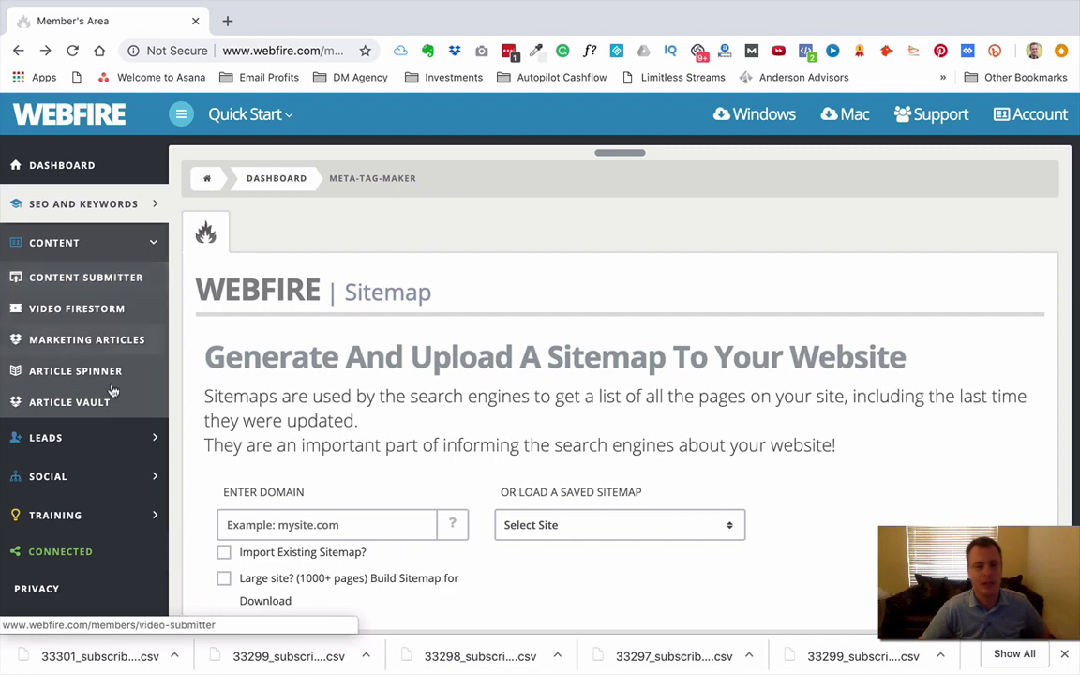
pyautogui.click(107, 276)
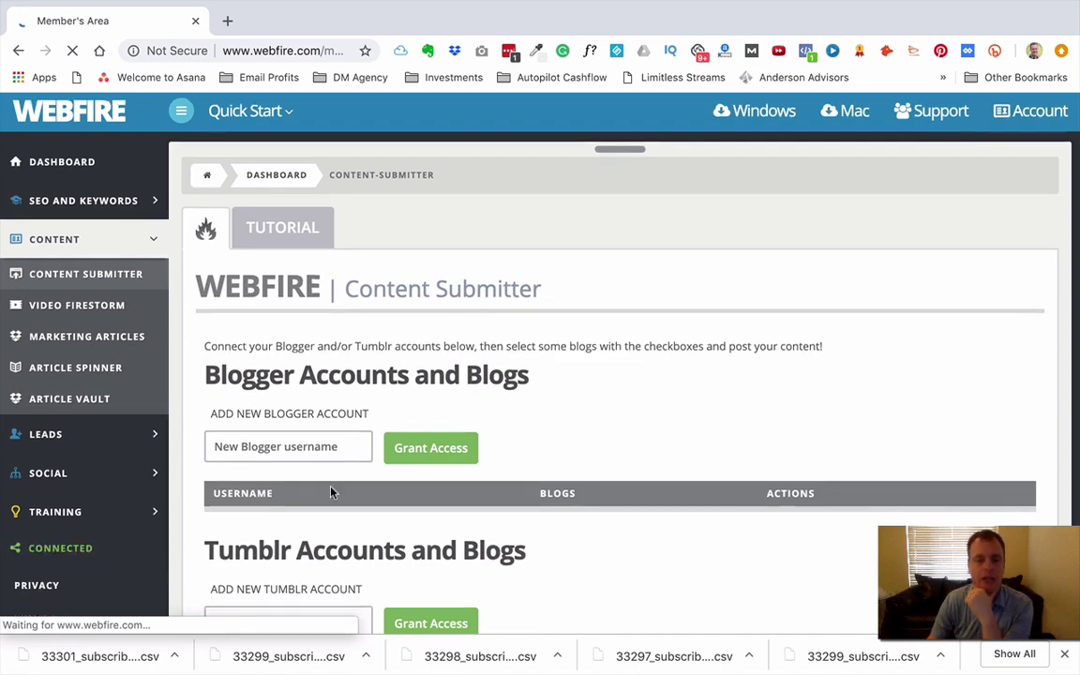
pyautogui.scroll(-5, 325, 544)
pyautogui.scroll(-3, 322, 541)
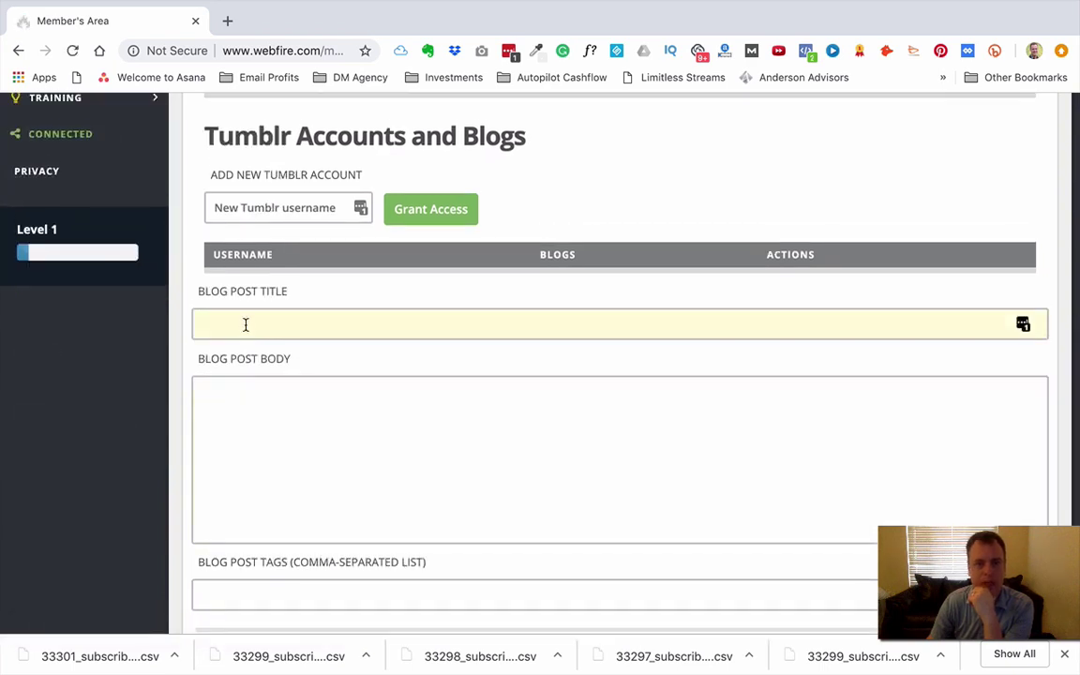
pyautogui.scroll(-2, 301, 556)
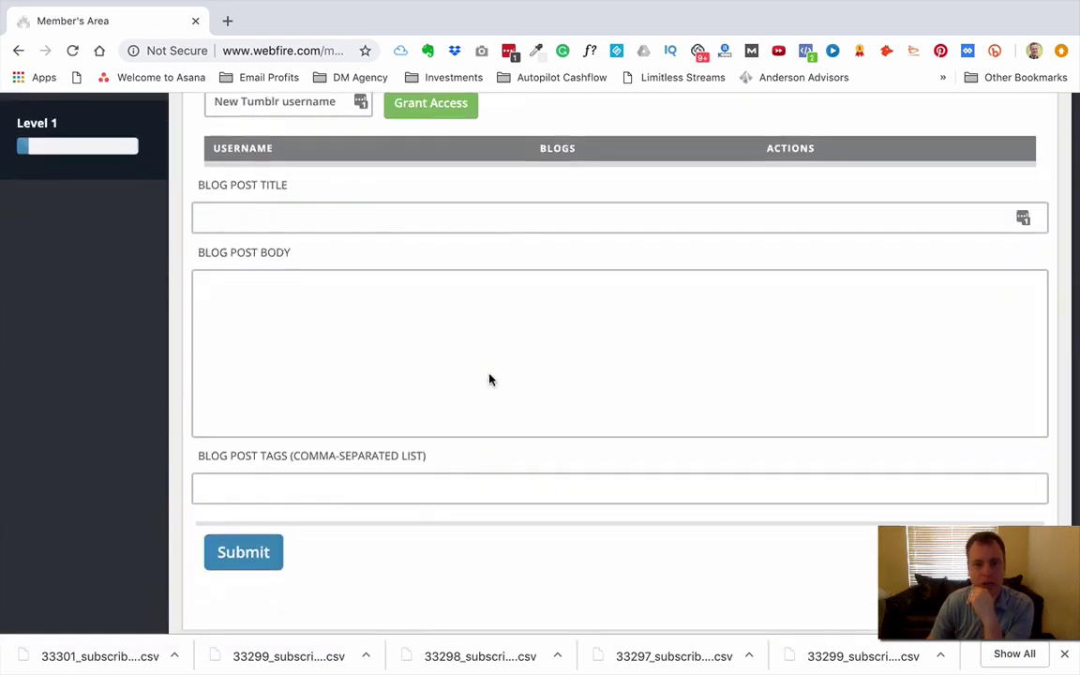
pyautogui.scroll(5, 481, 250)
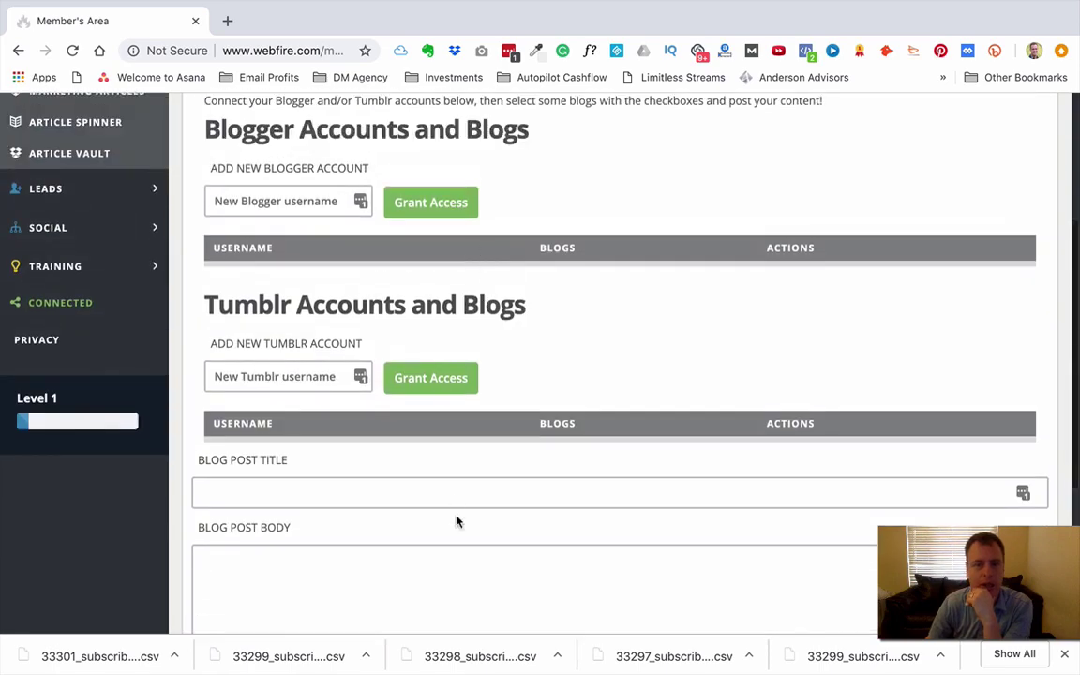
pyautogui.scroll(4, 372, 477)
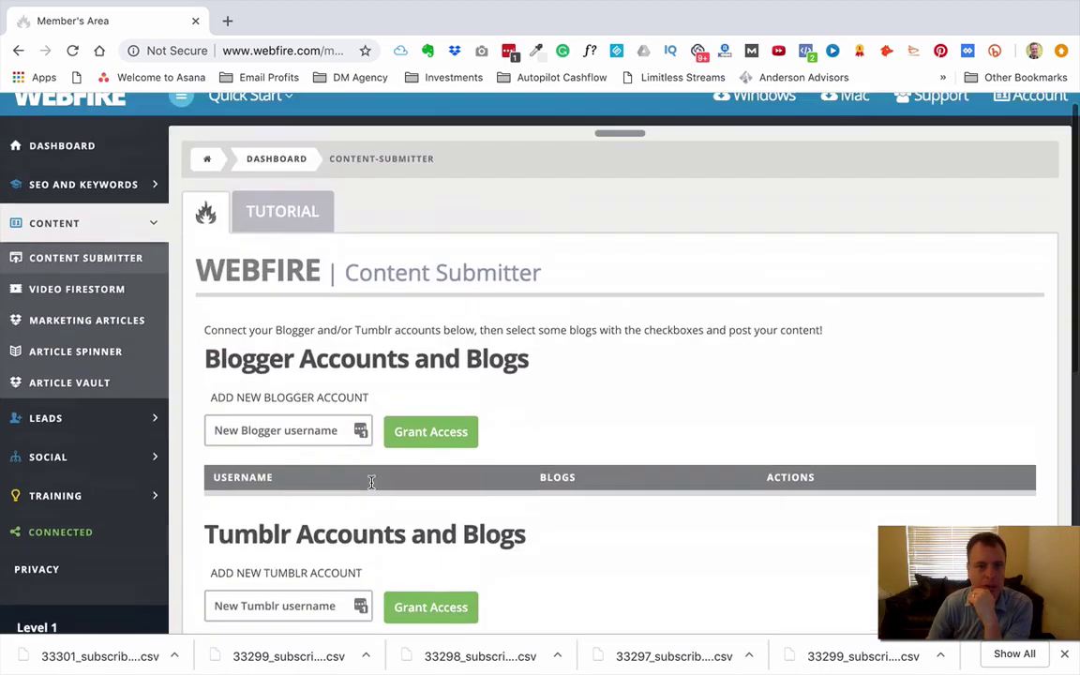
pyautogui.scroll(-10, 372, 486)
pyautogui.scroll(6, 350, 537)
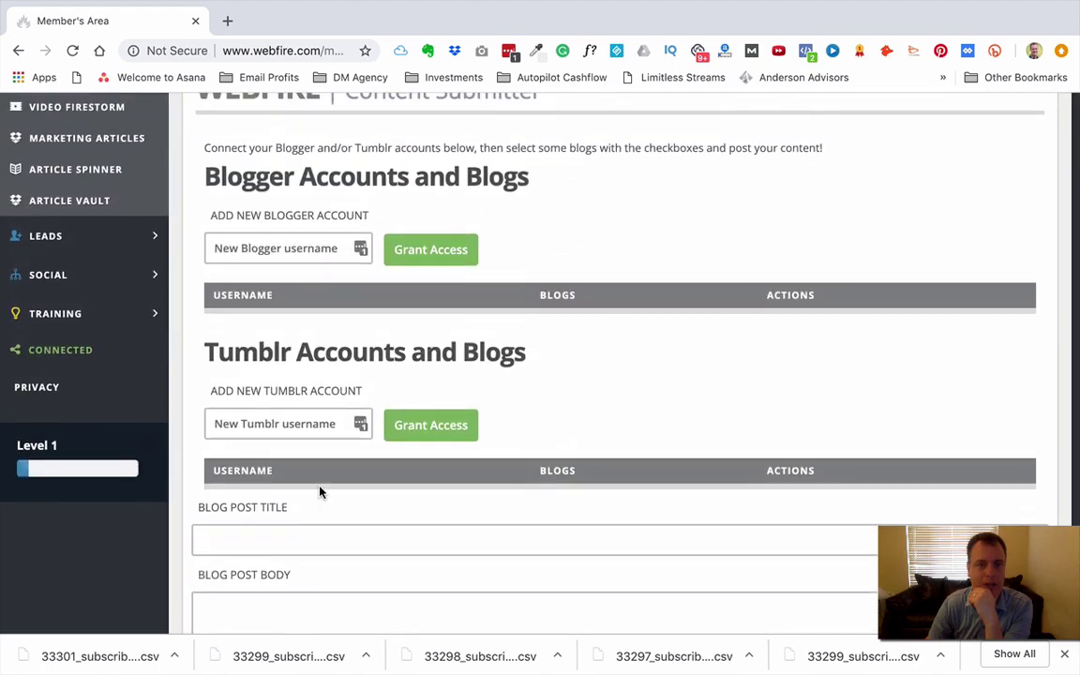
pyautogui.scroll(3, 318, 490)
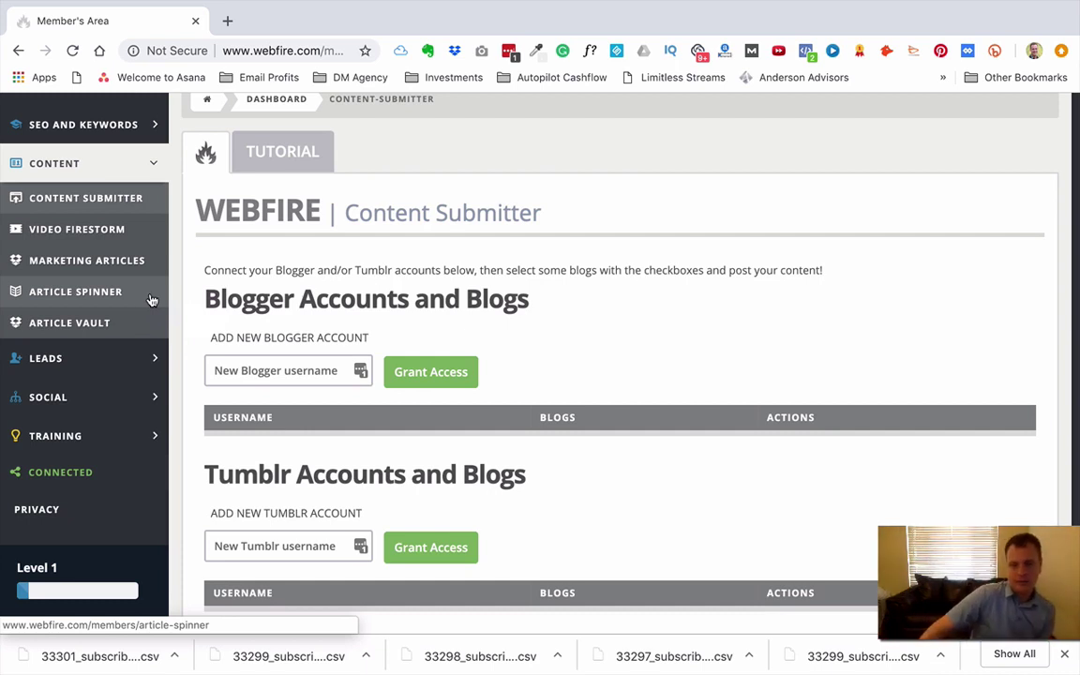
# Open the Article Vault and browse its alphabetical list of article categories.
pyautogui.click(91, 325)
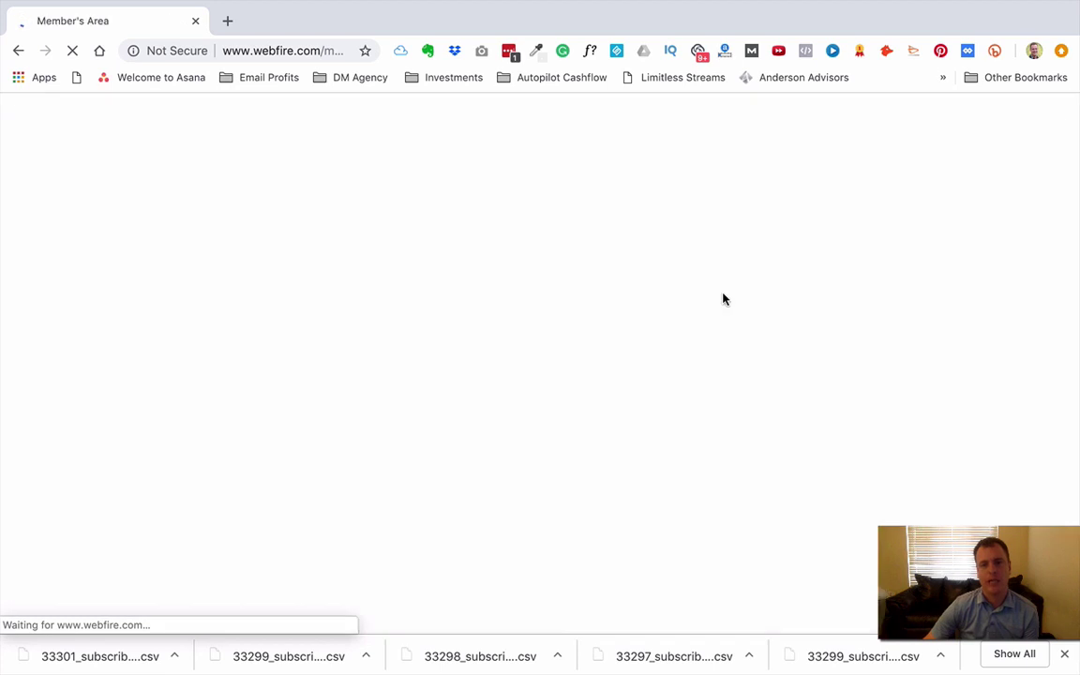
pyautogui.scroll(-3, 354, 285)
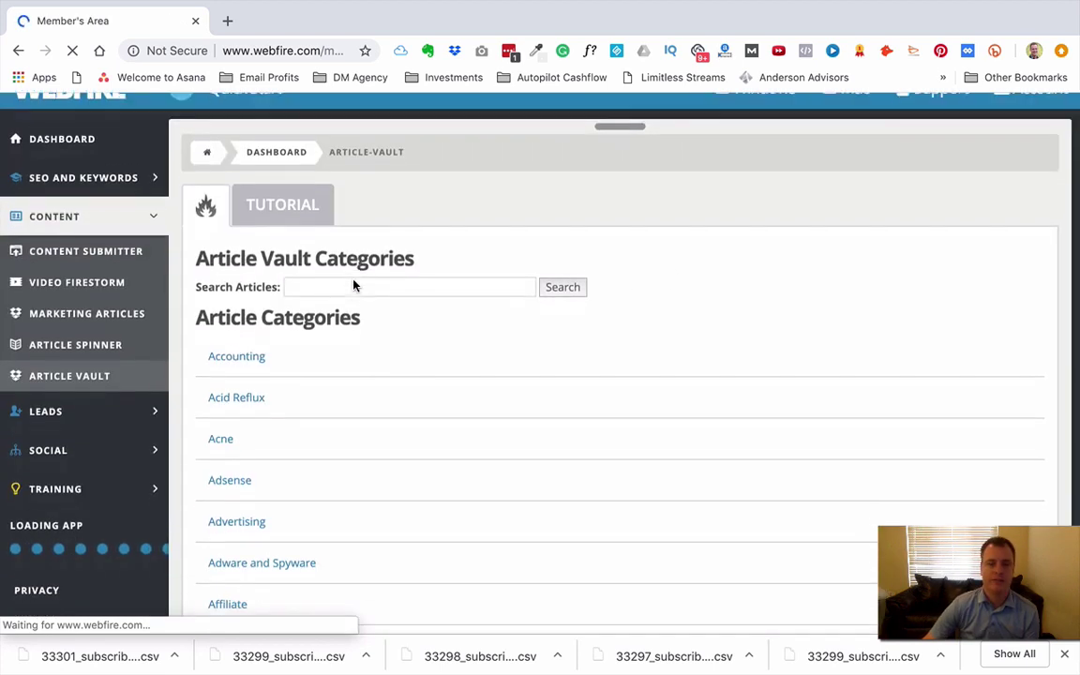
pyautogui.scroll(-2, 354, 281)
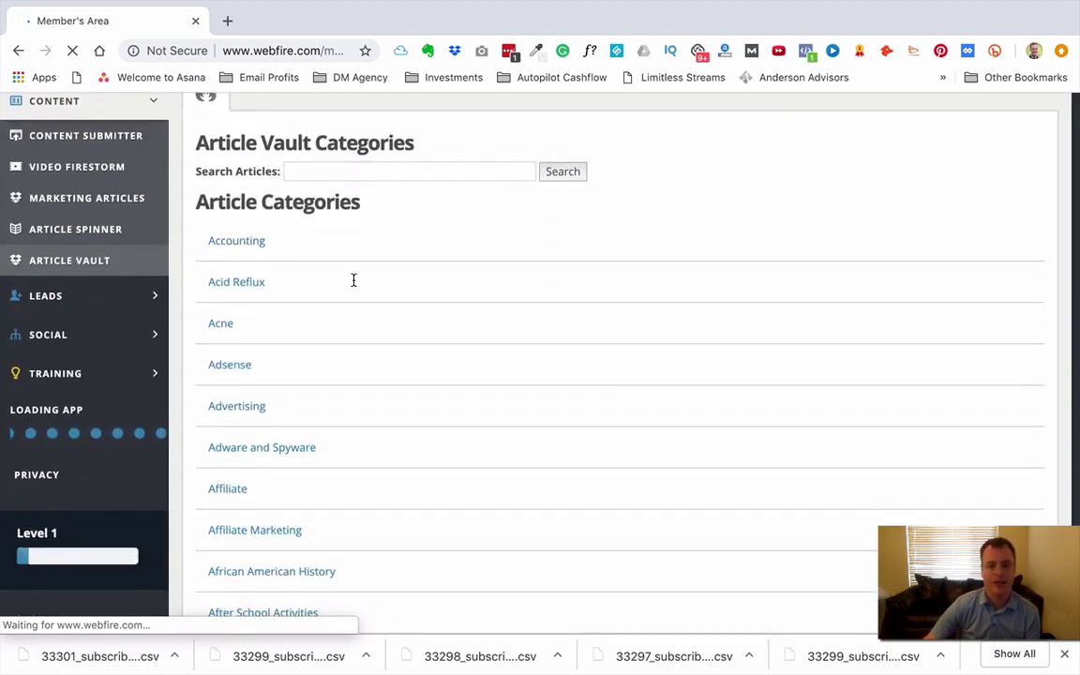
pyautogui.scroll(-1, 353, 279)
pyautogui.scroll(-1, 353, 279)
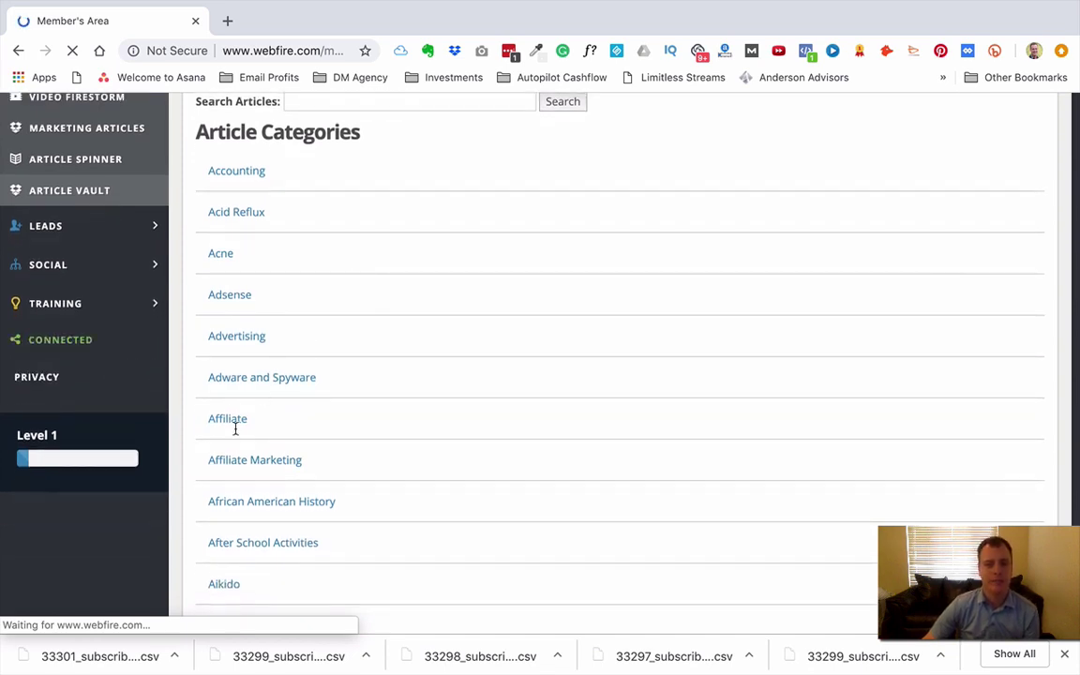
pyautogui.scroll(-10, 282, 466)
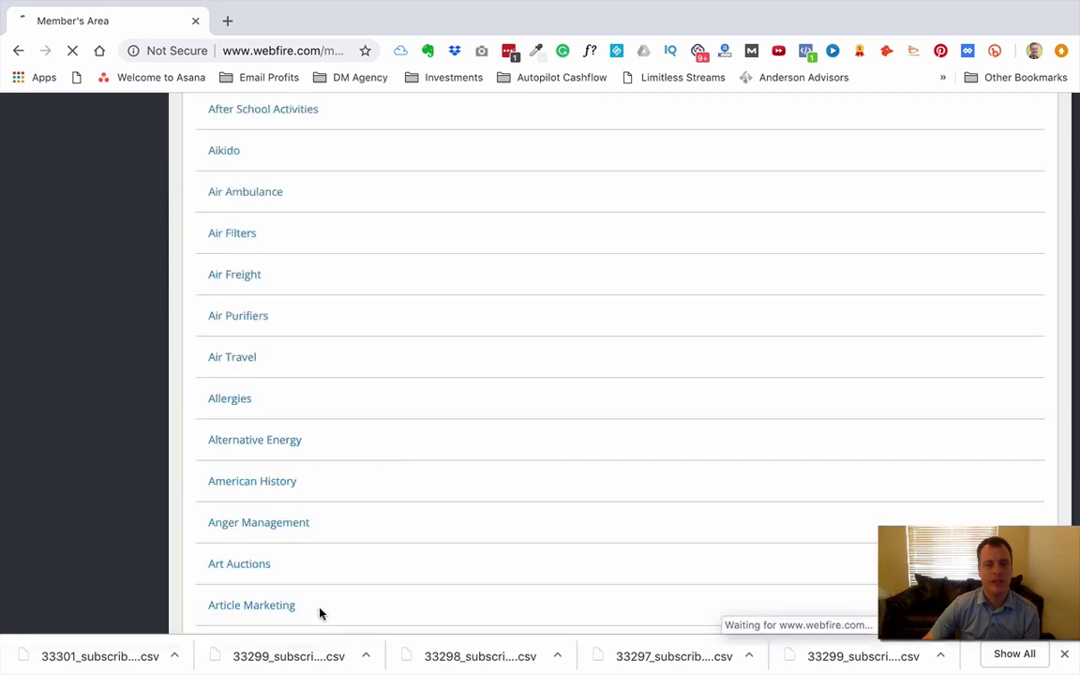
pyautogui.scroll(-20, 284, 367)
pyautogui.scroll(-10, 253, 418)
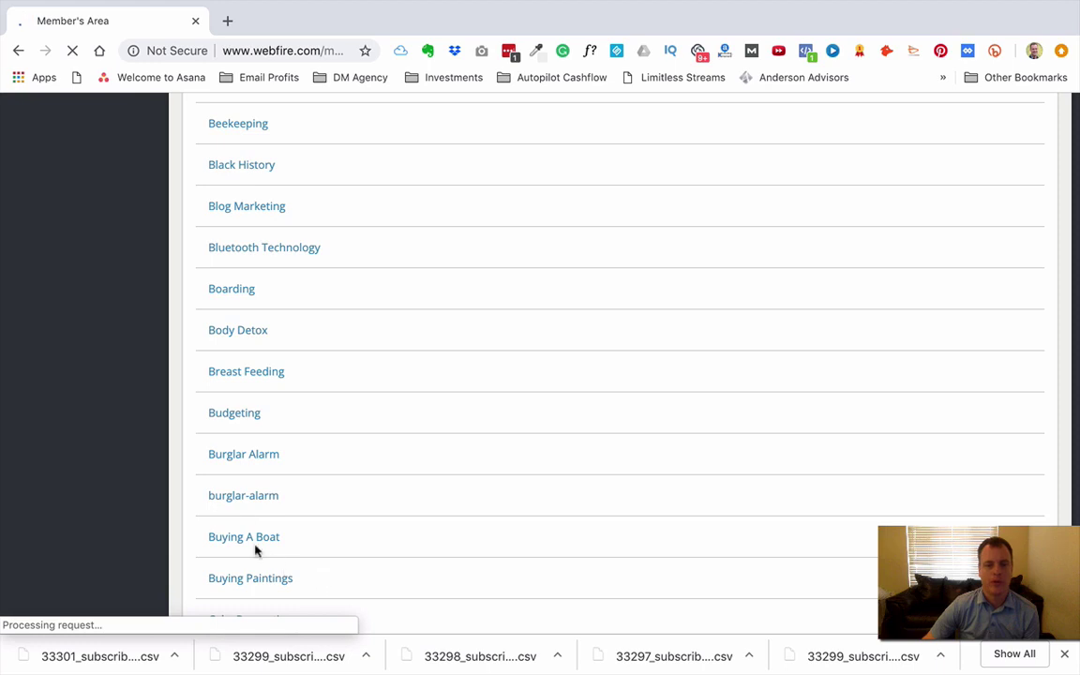
pyautogui.scroll(-10, 330, 540)
pyautogui.scroll(-10, 329, 540)
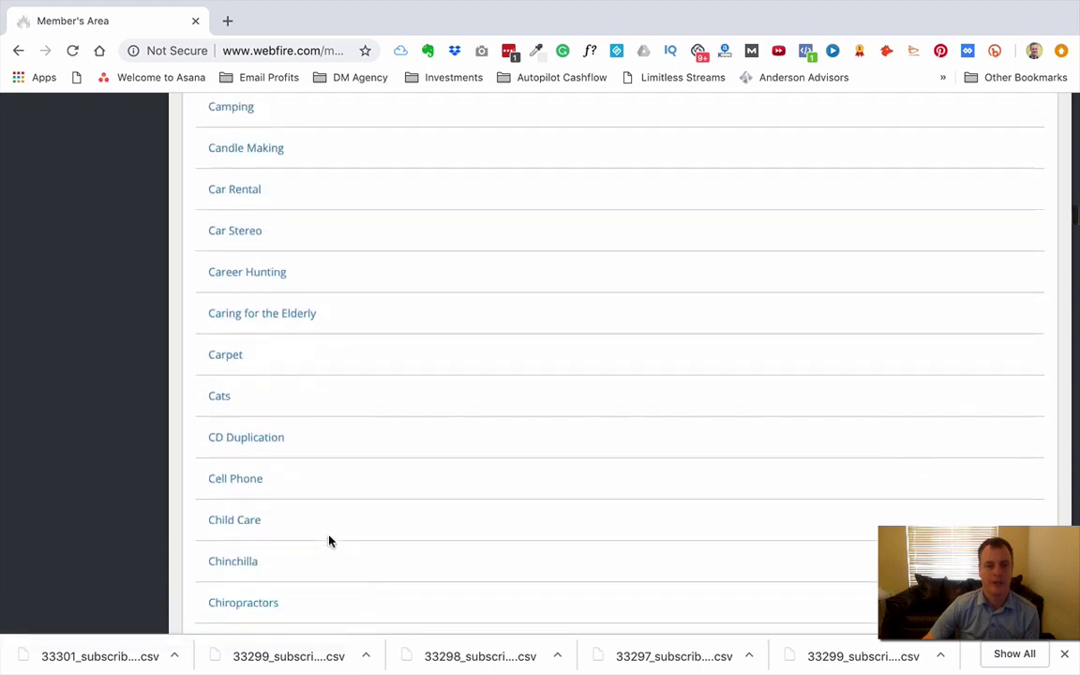
pyautogui.scroll(-10, 329, 541)
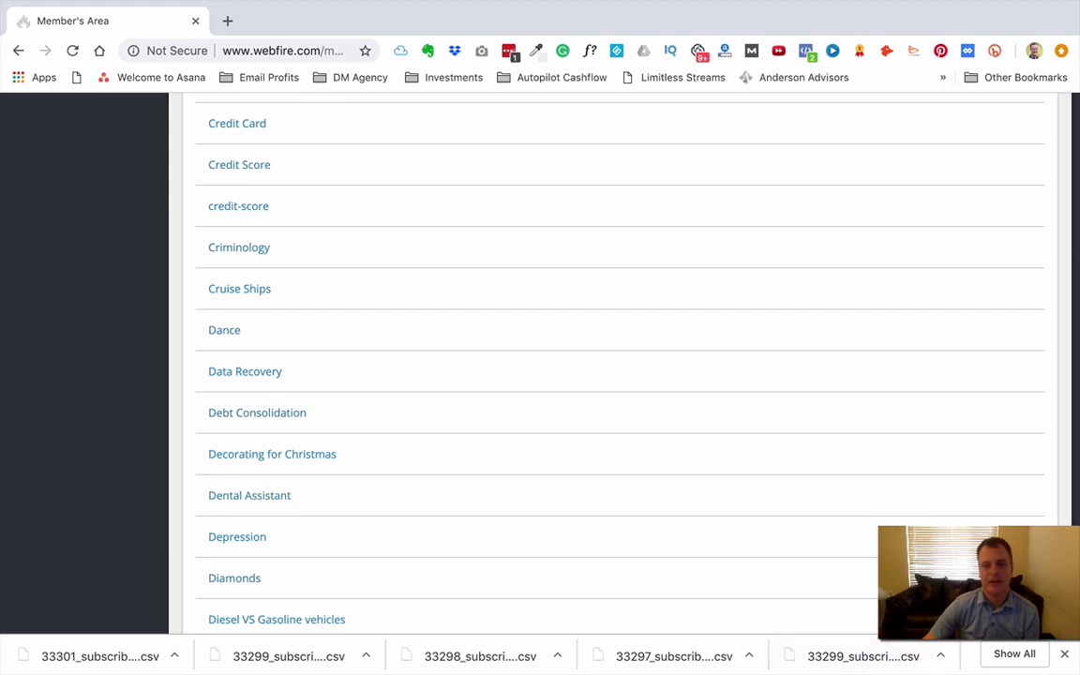
pyautogui.scroll(15, 341, 239)
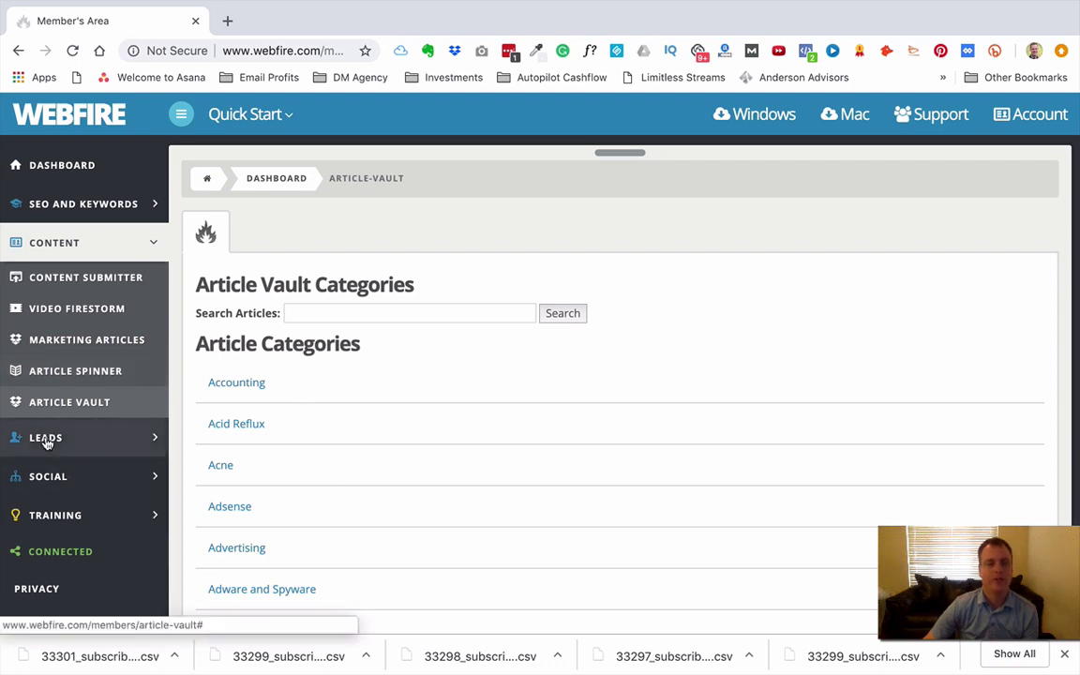
# Switch from the Content tools to Leads, open Government Leads and review its description, keyword and locale search options.
pyautogui.click(141, 244)
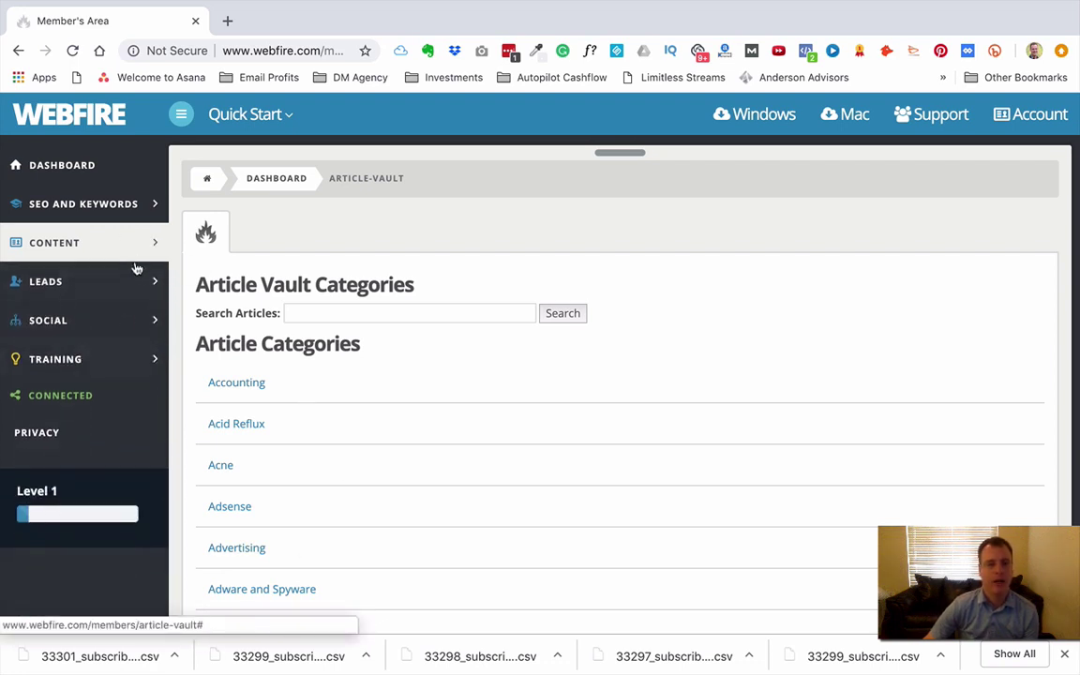
pyautogui.click(139, 277)
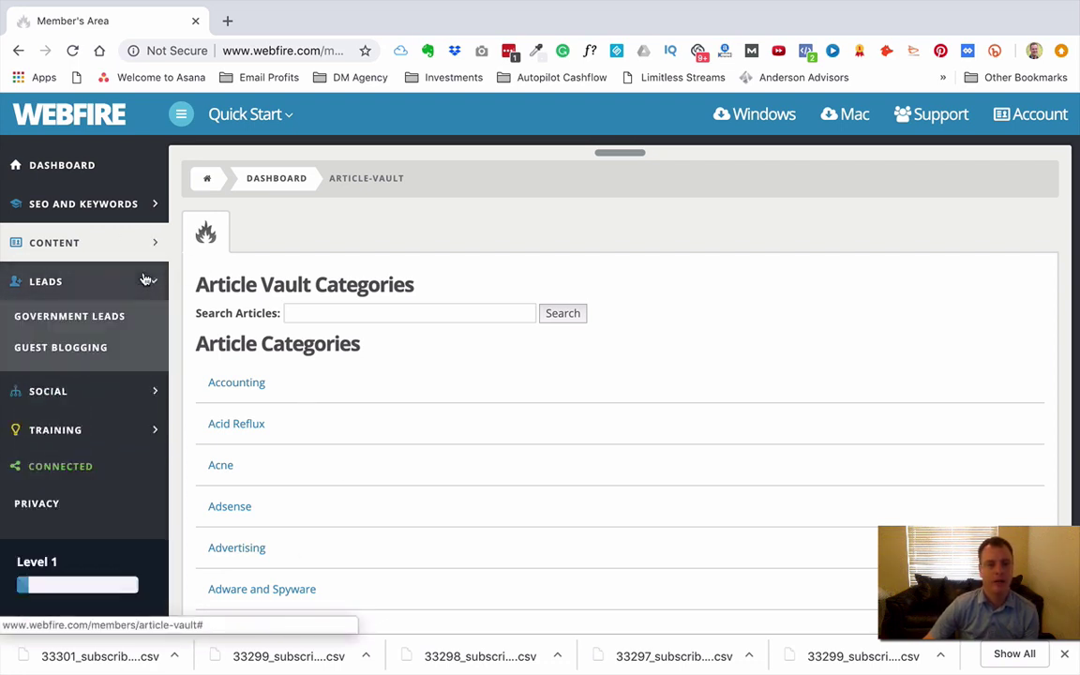
pyautogui.click(72, 322)
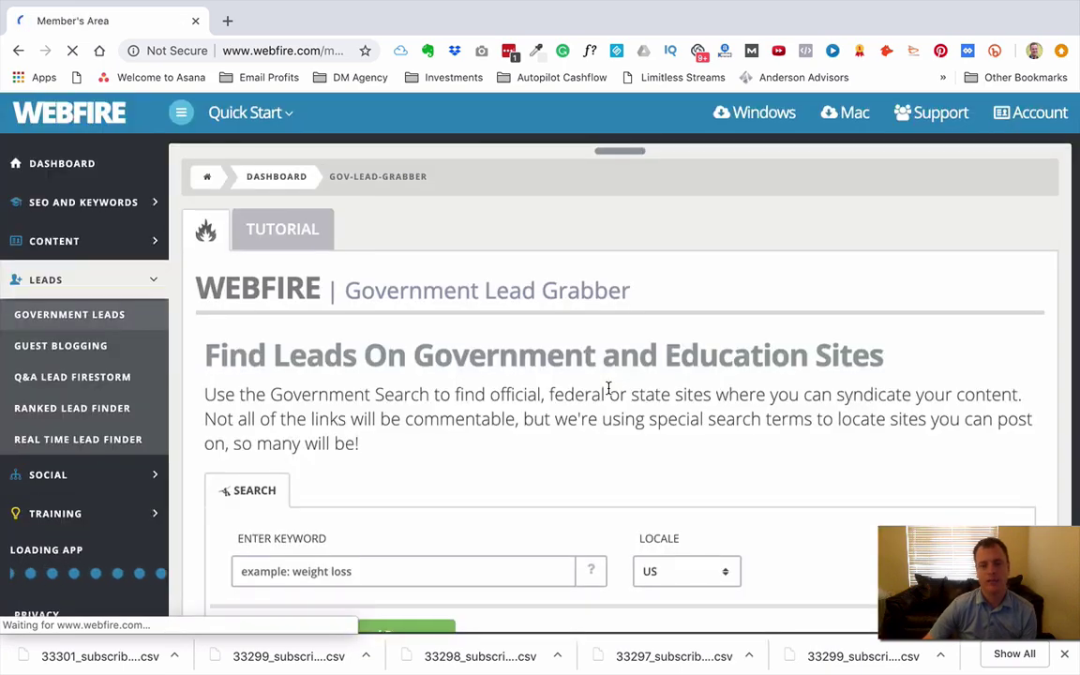
pyautogui.scroll(-3, 647, 525)
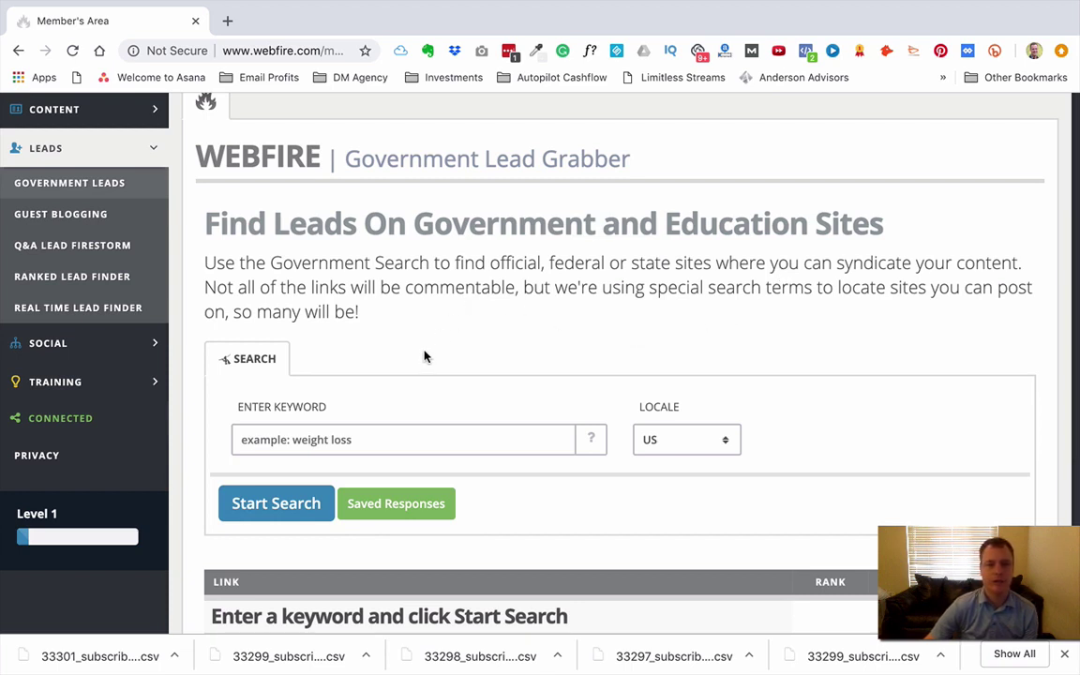
# Open Guest Blogging in Leads and review the search engine and category options of the Custom Guest Blog Search.
pyautogui.click(60, 214)
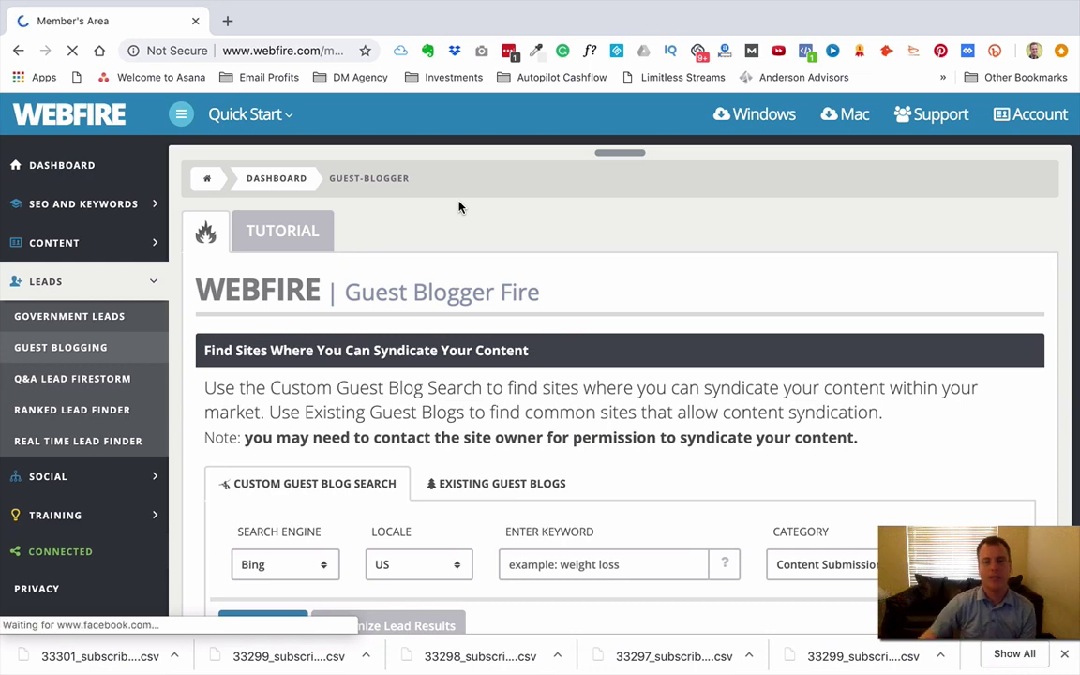
pyautogui.scroll(-3, 460, 197)
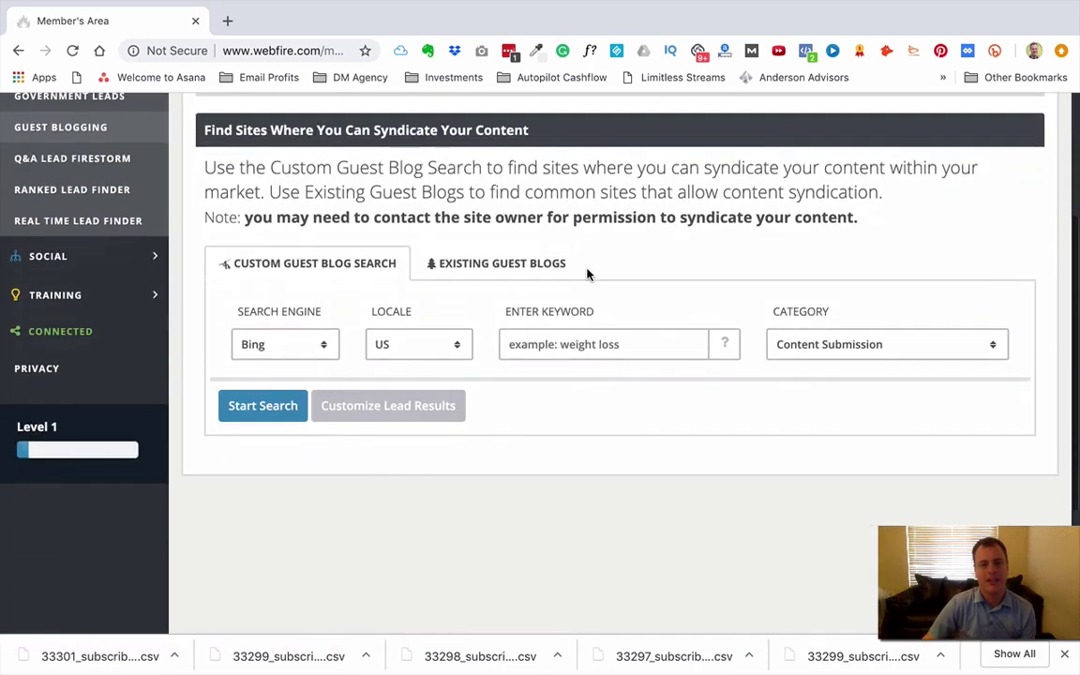
pyautogui.click(320, 345)
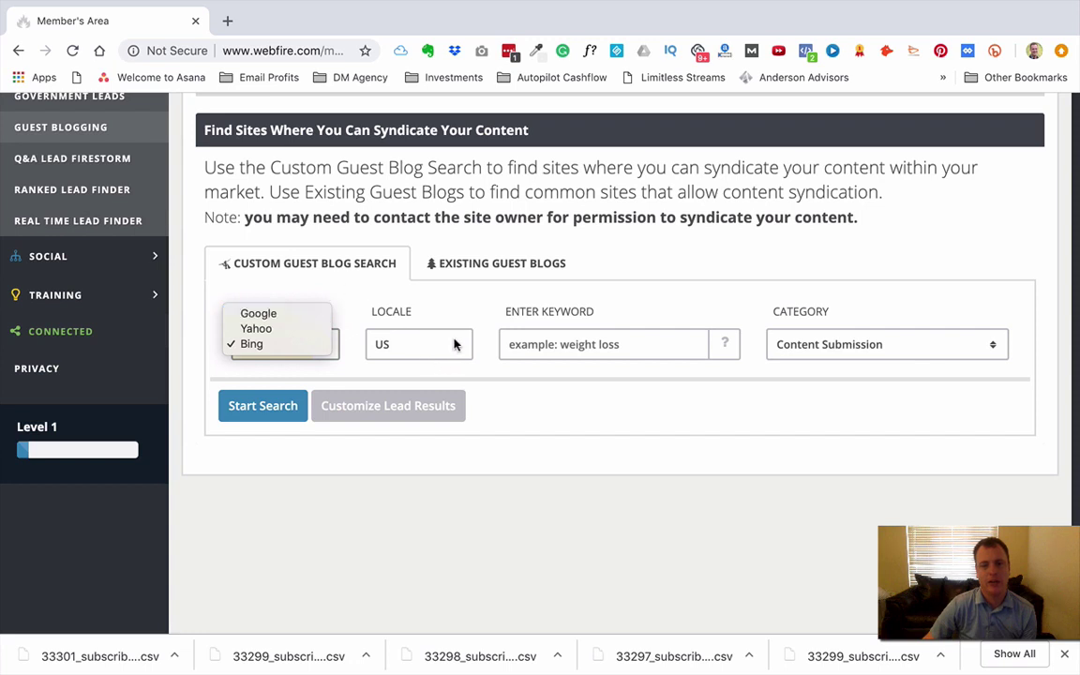
pyautogui.click(802, 341)
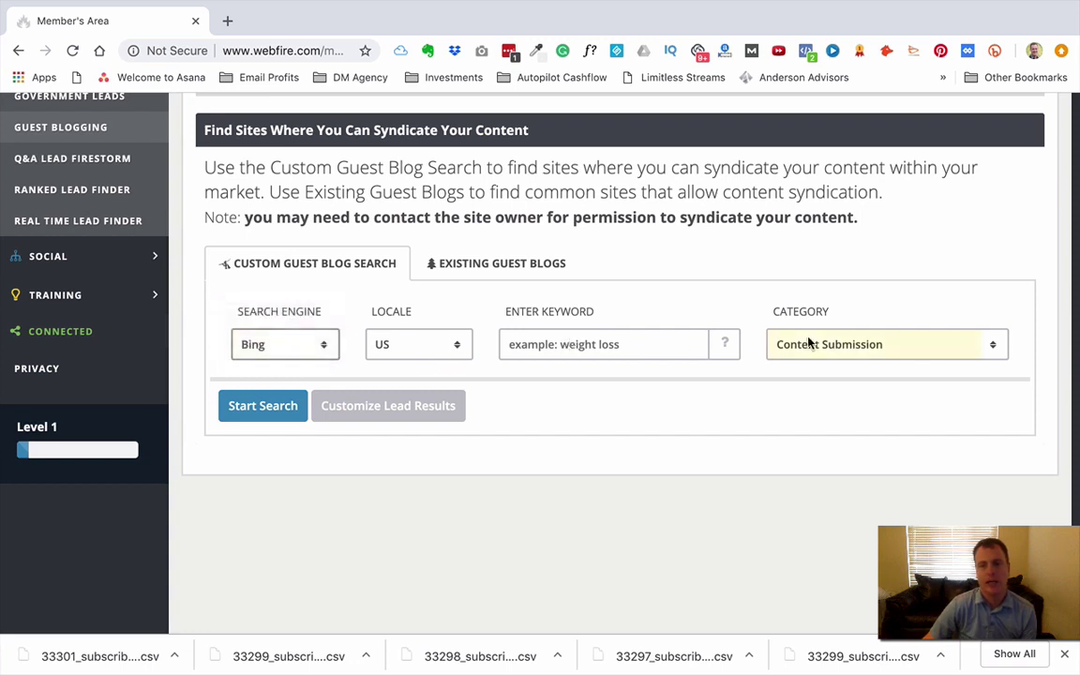
pyautogui.click(991, 347)
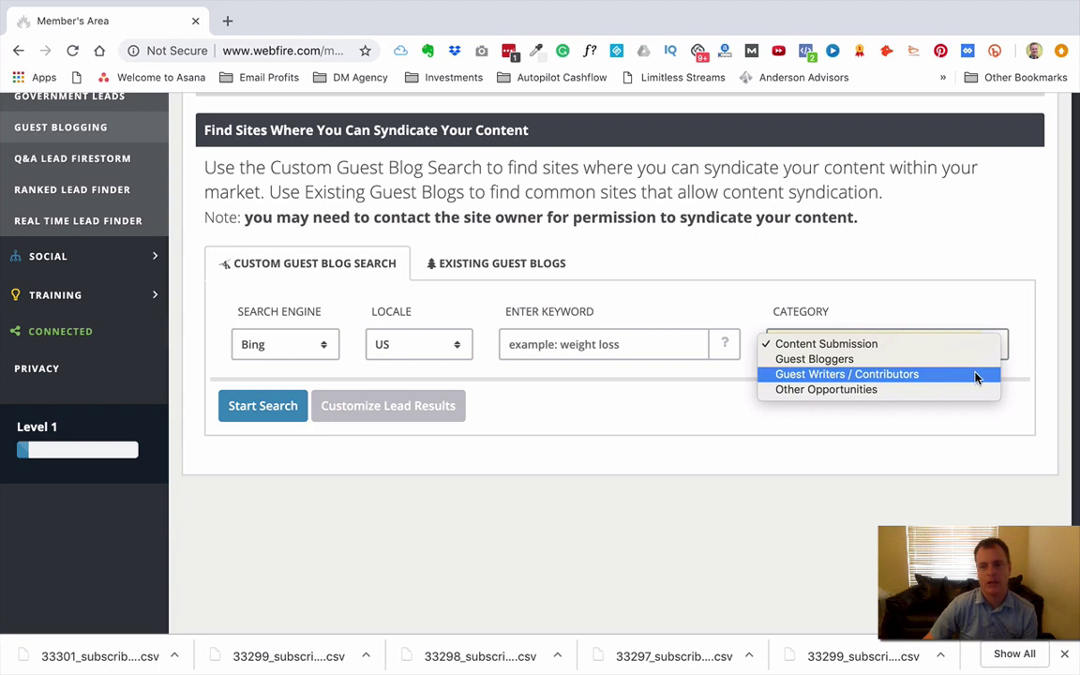
pyautogui.click(609, 416)
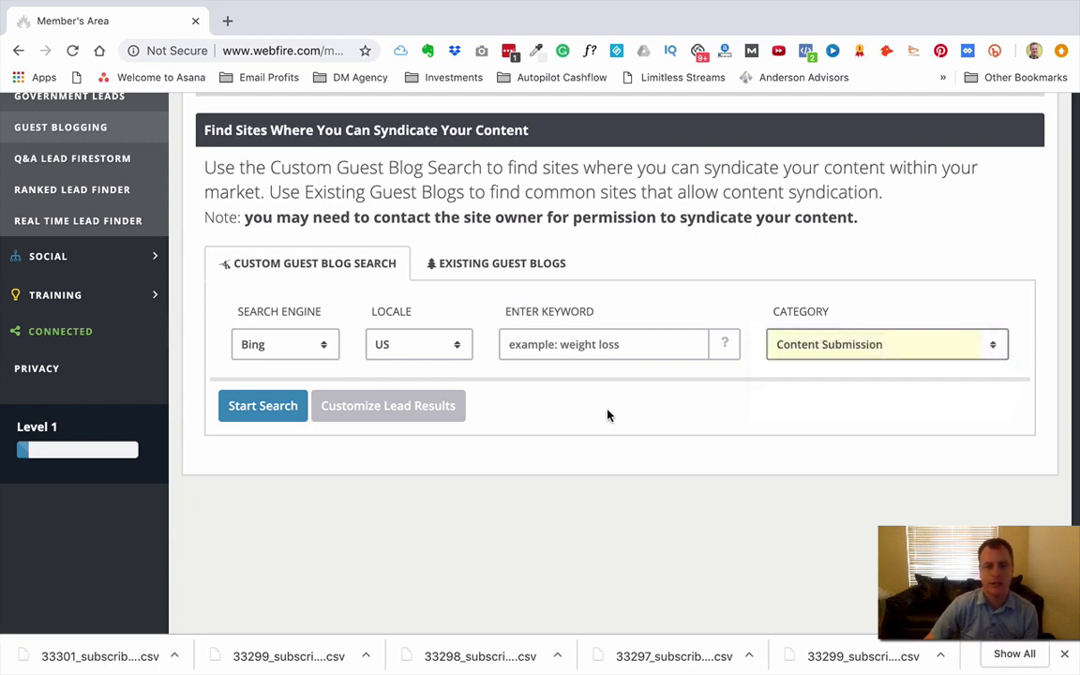
# Show the Existing Guest Blogs, jump to the Internet Marketing category and browse its list of sites.
pyautogui.click(467, 268)
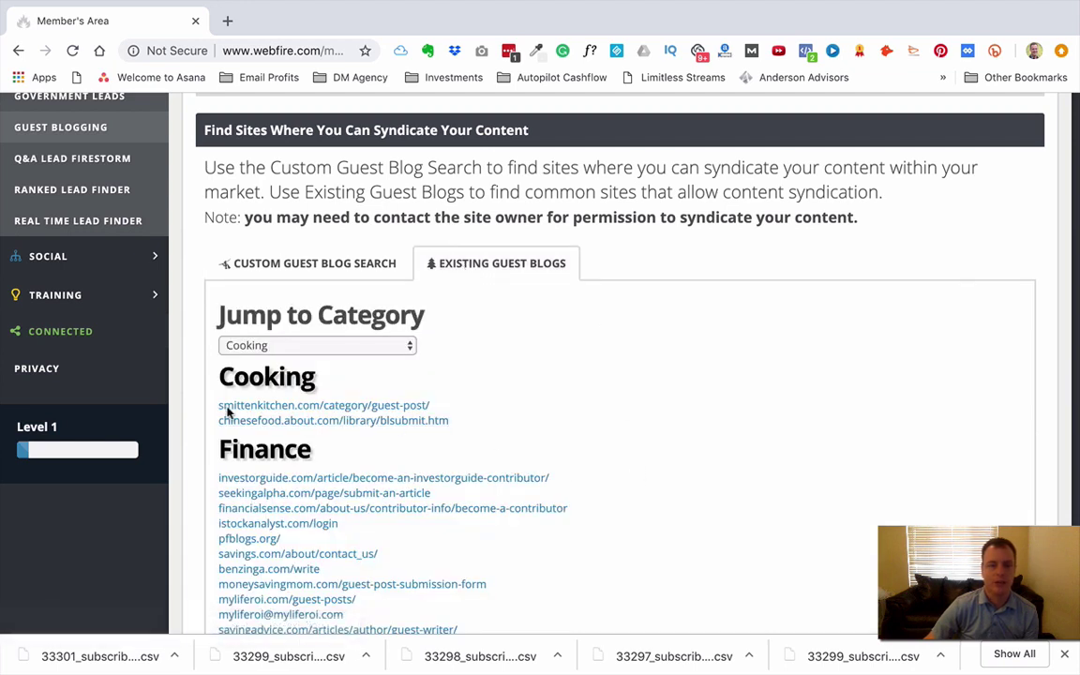
pyautogui.click(340, 345)
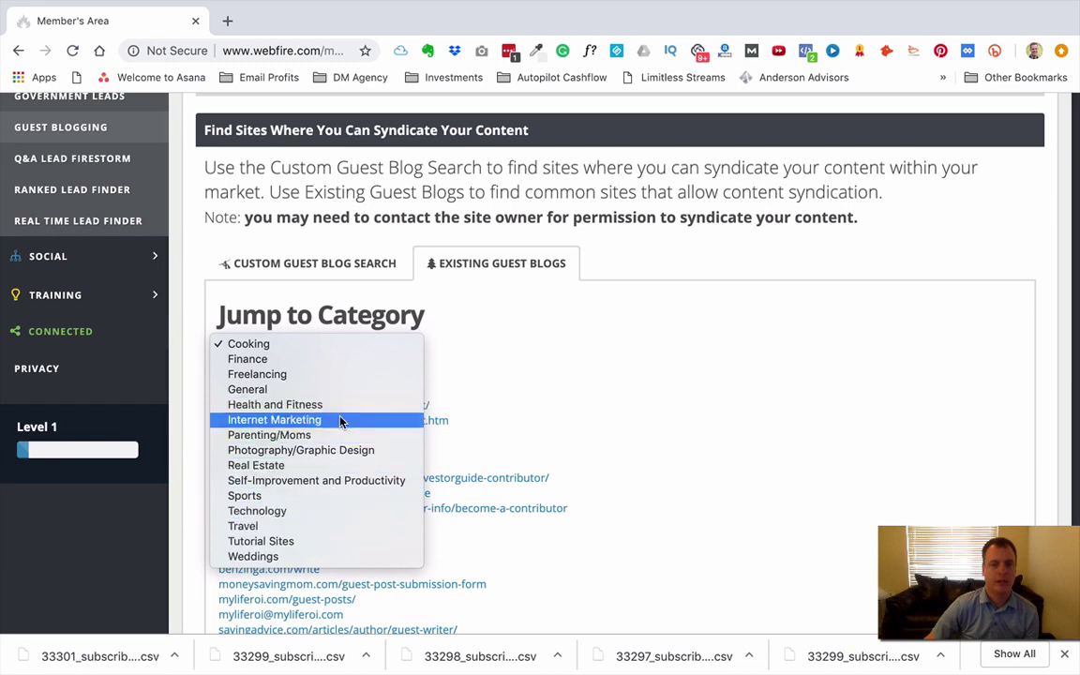
pyautogui.click(340, 421)
pyautogui.scroll(3, 758, 379)
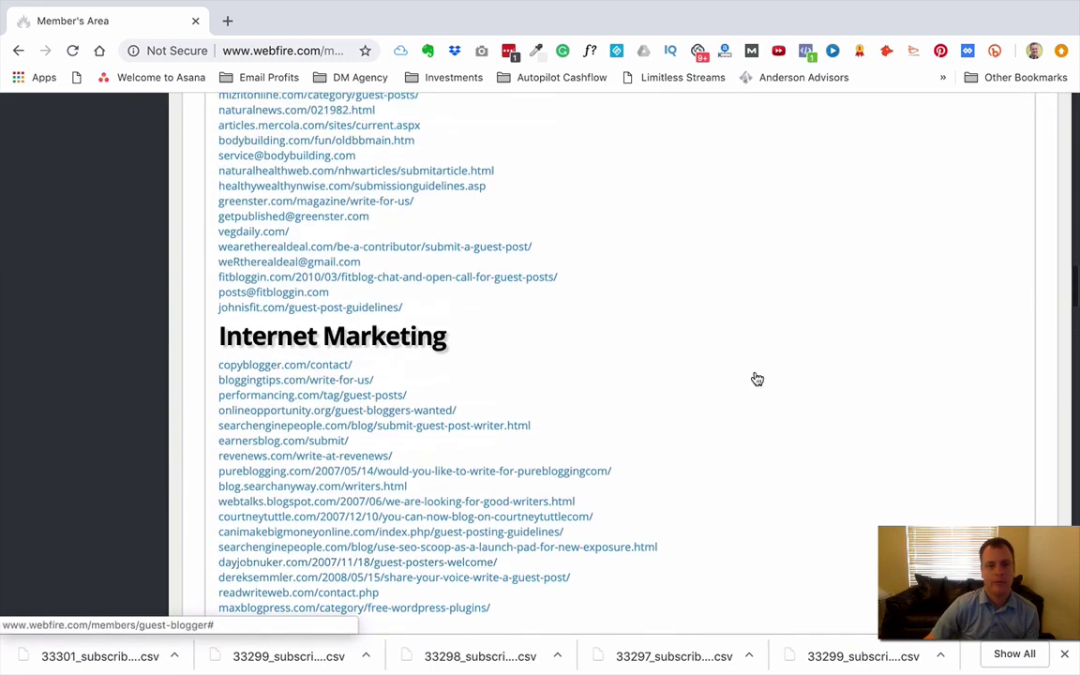
pyautogui.scroll(-5, 719, 340)
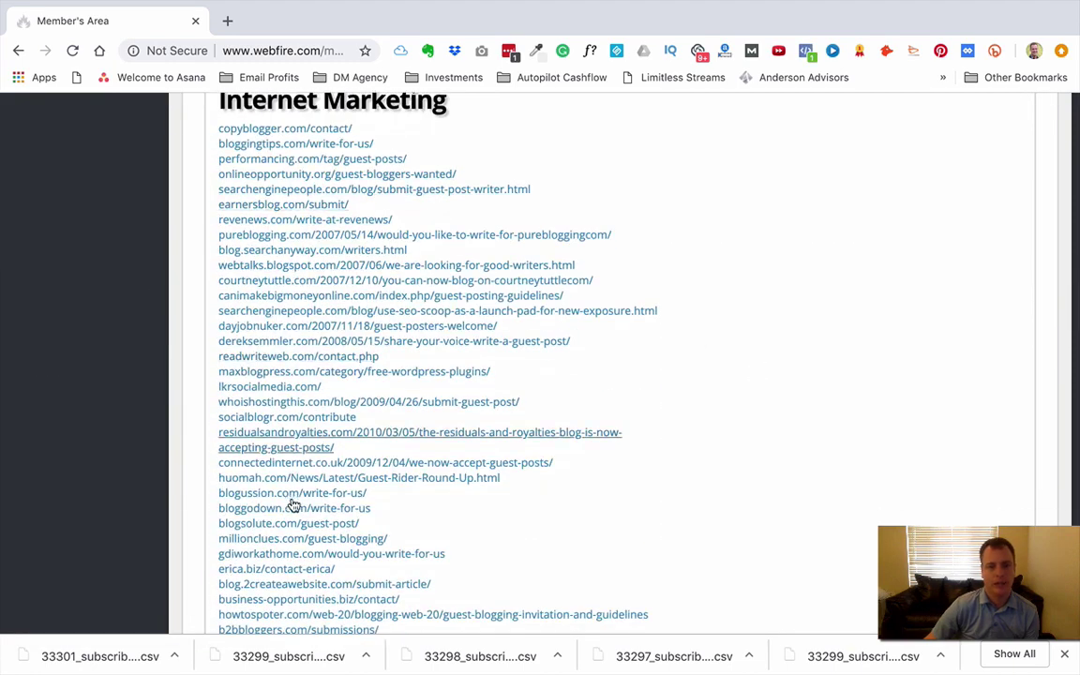
pyautogui.scroll(3, 734, 282)
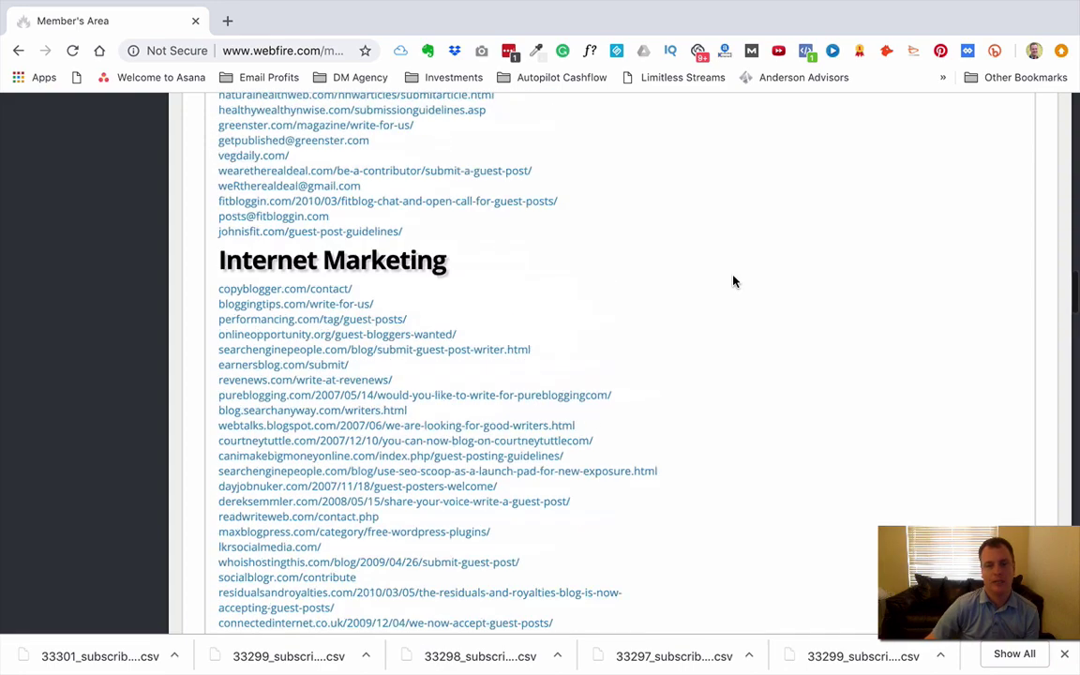
pyautogui.scroll(15, 733, 282)
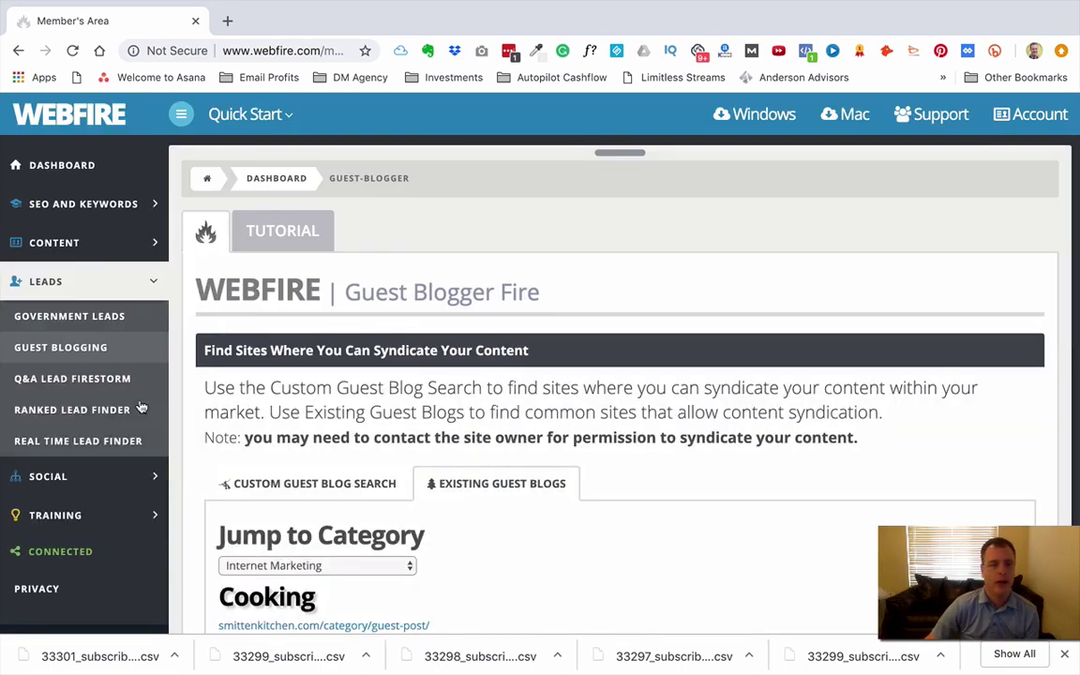
# Open Q&A Lead Firestorm and run an Answer Finder search for the keyword "ac repair".
pyautogui.click(128, 392)
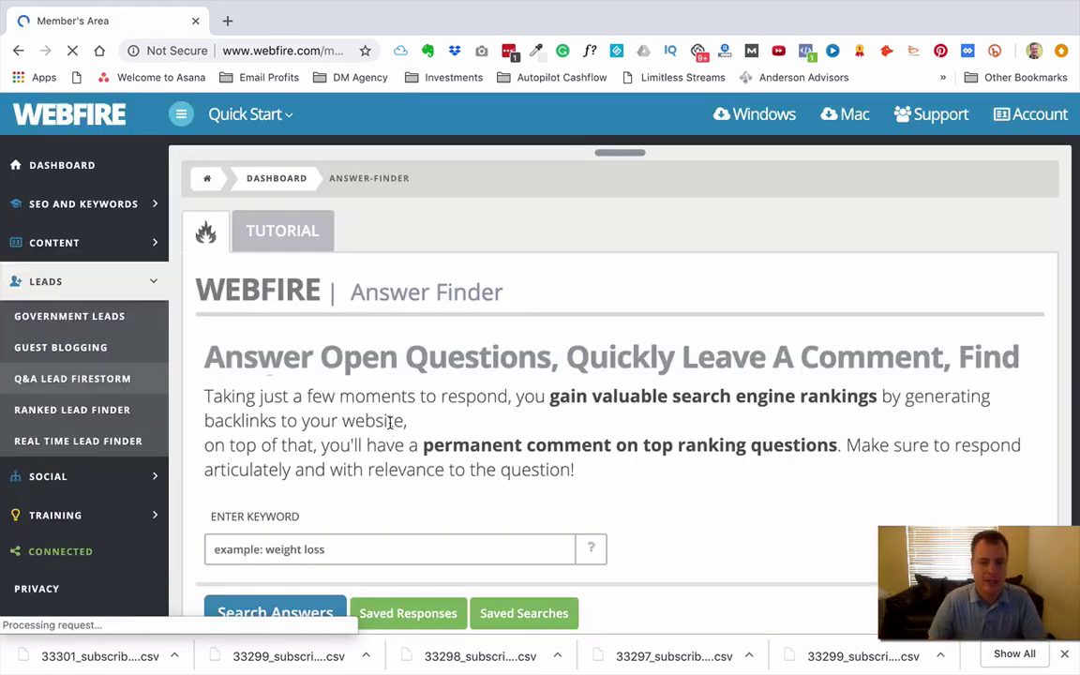
pyautogui.scroll(-1, 390, 422)
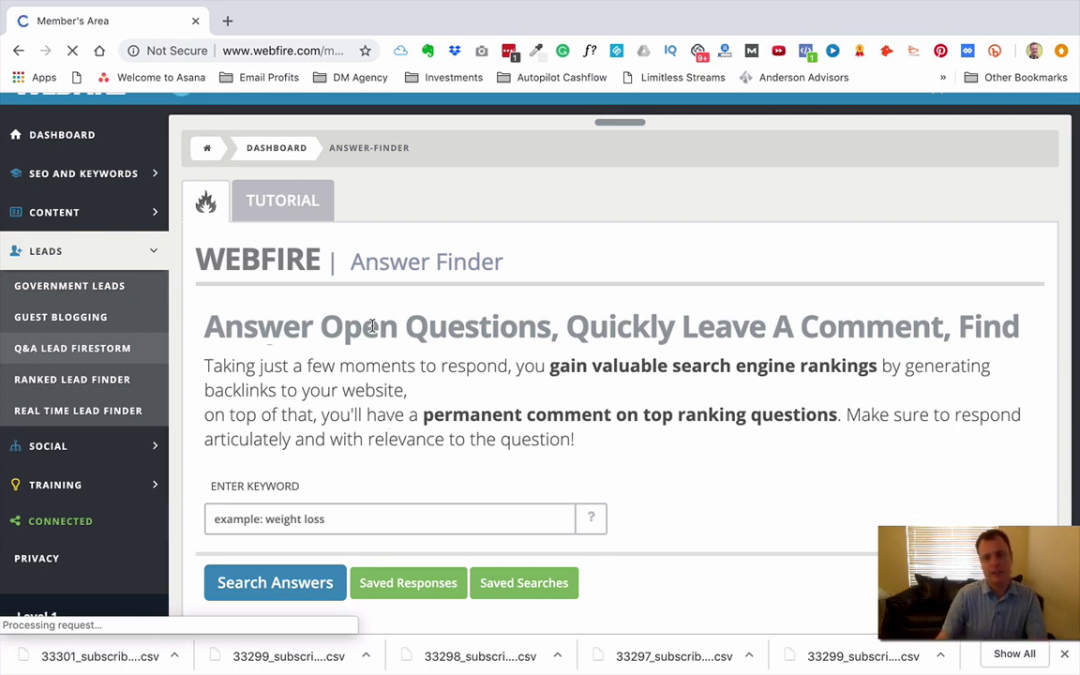
pyautogui.scroll(-3, 372, 325)
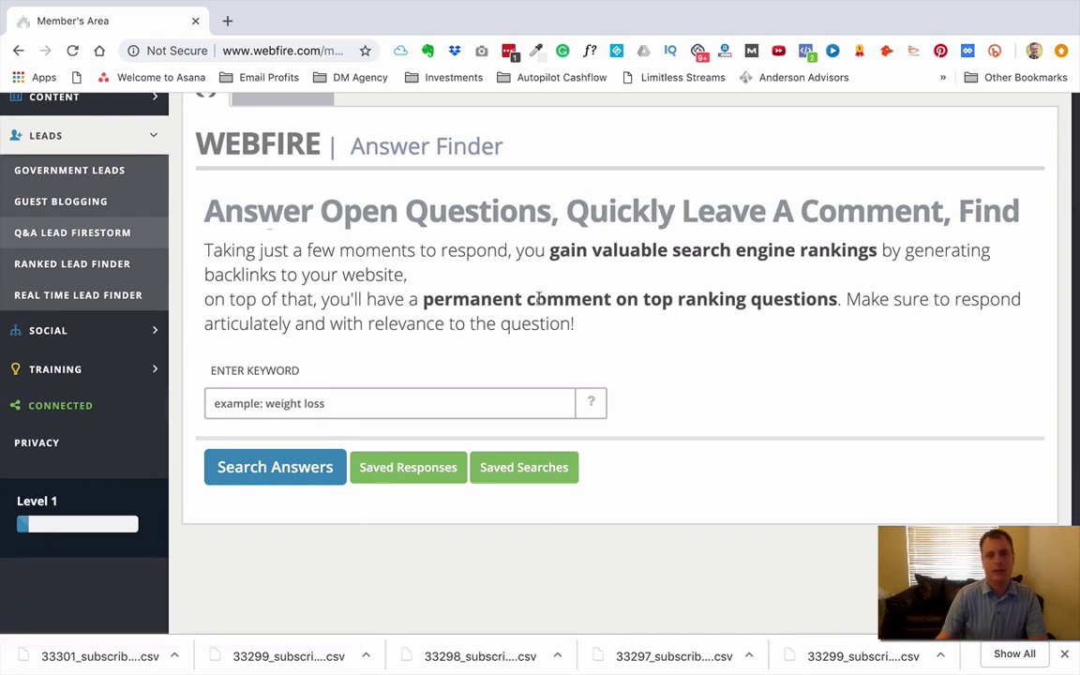
pyautogui.click(379, 403)
pyautogui.click(379, 403)
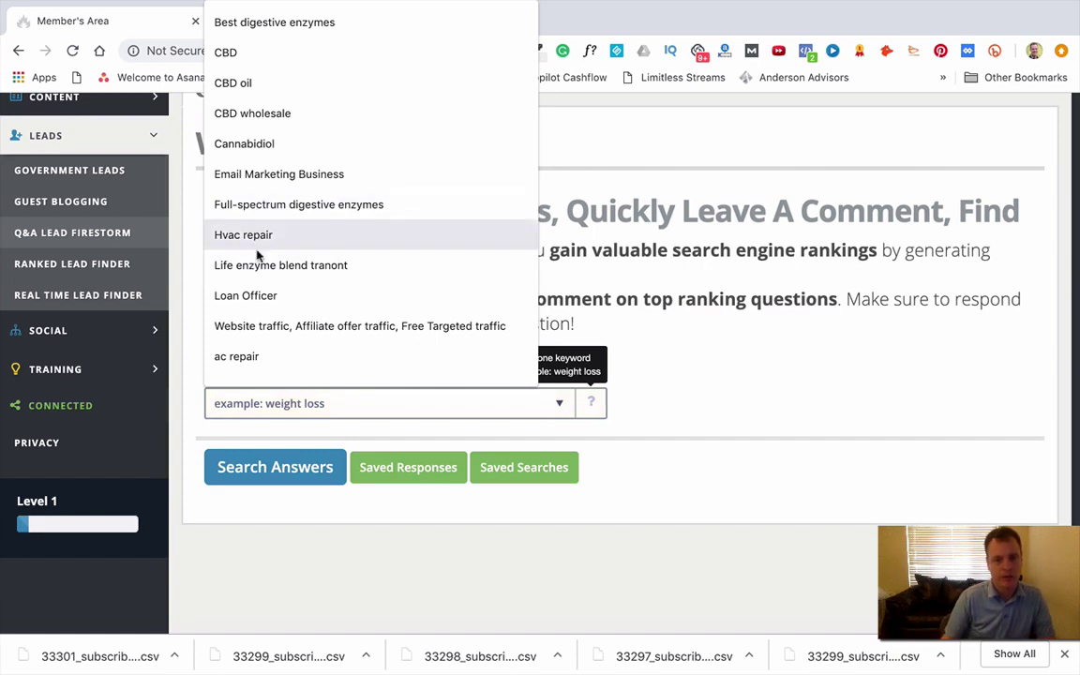
pyautogui.click(252, 358)
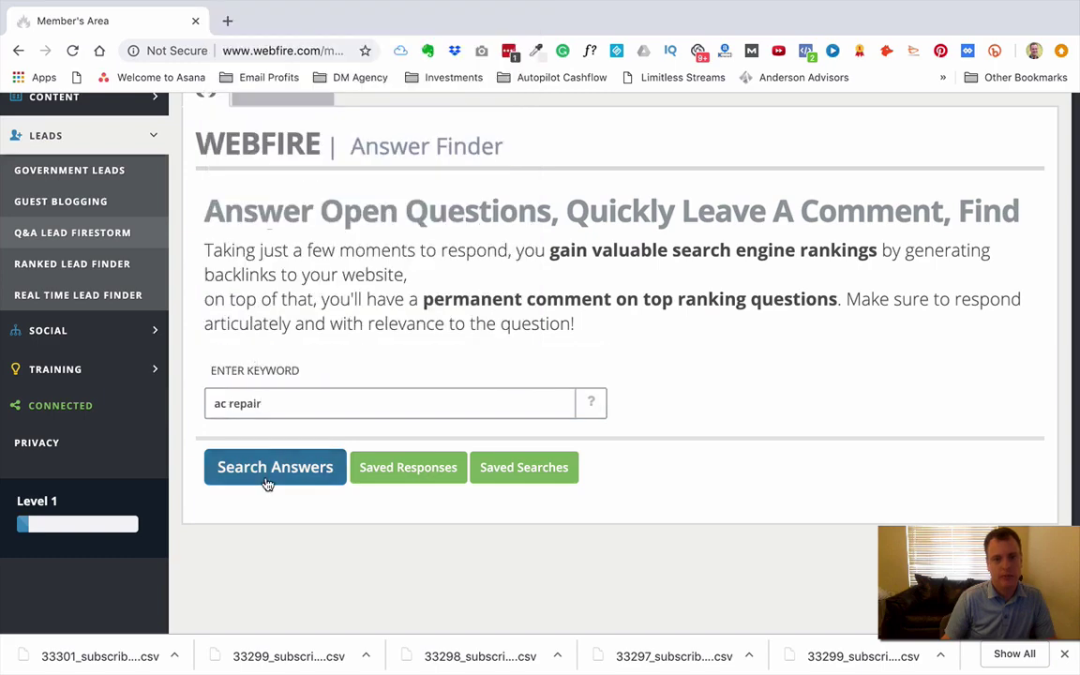
pyautogui.click(275, 473)
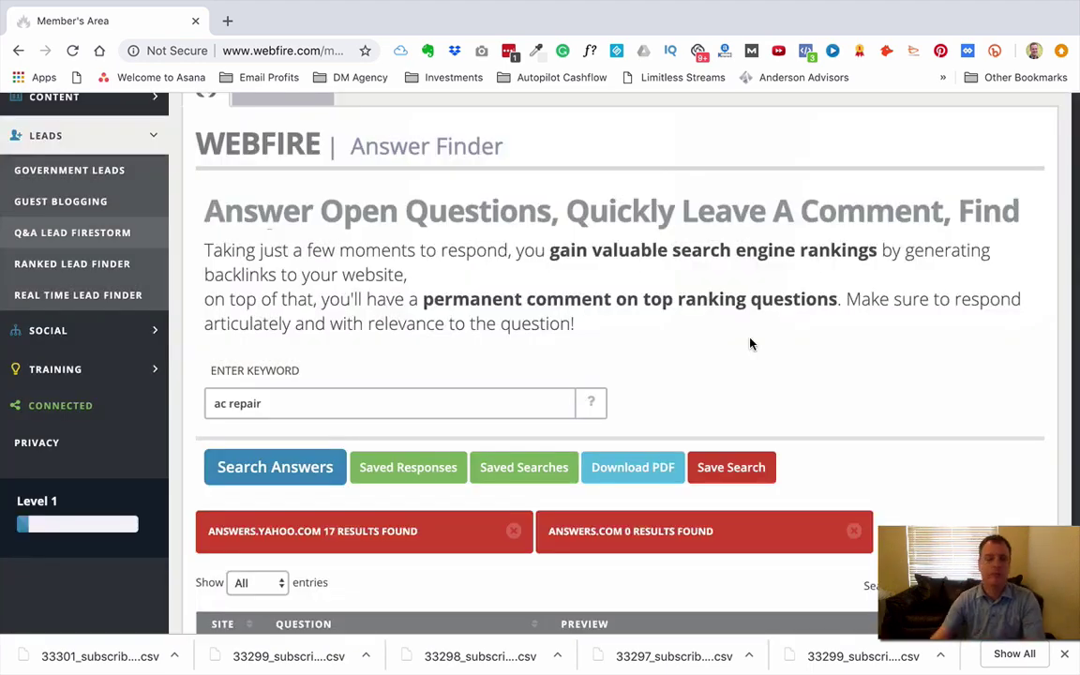
# Examine the questions and previews in the Answer Finder results, looking for highlighted ones relevant to AC repair.
pyautogui.scroll(-5, 750, 345)
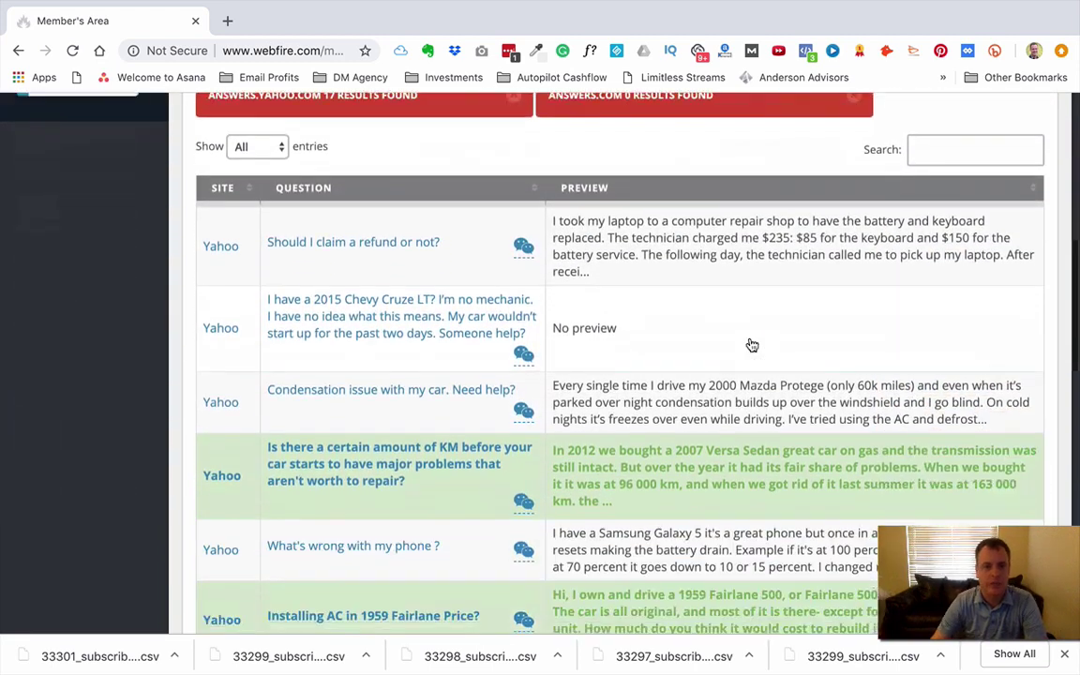
pyautogui.scroll(-1, 752, 345)
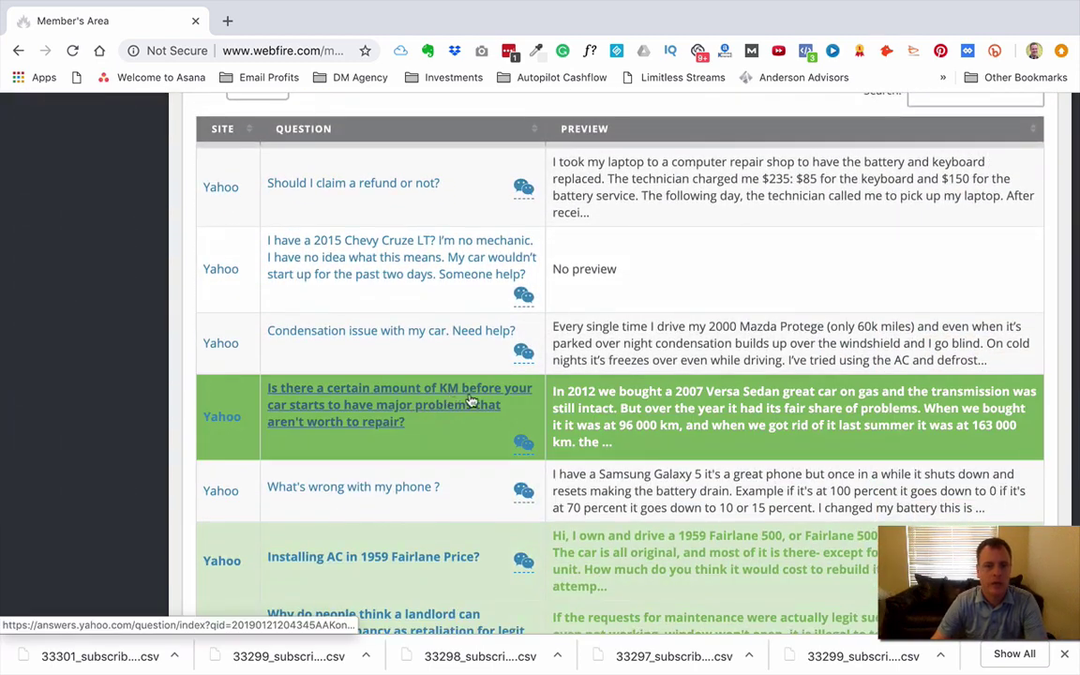
pyautogui.scroll(-1, 328, 412)
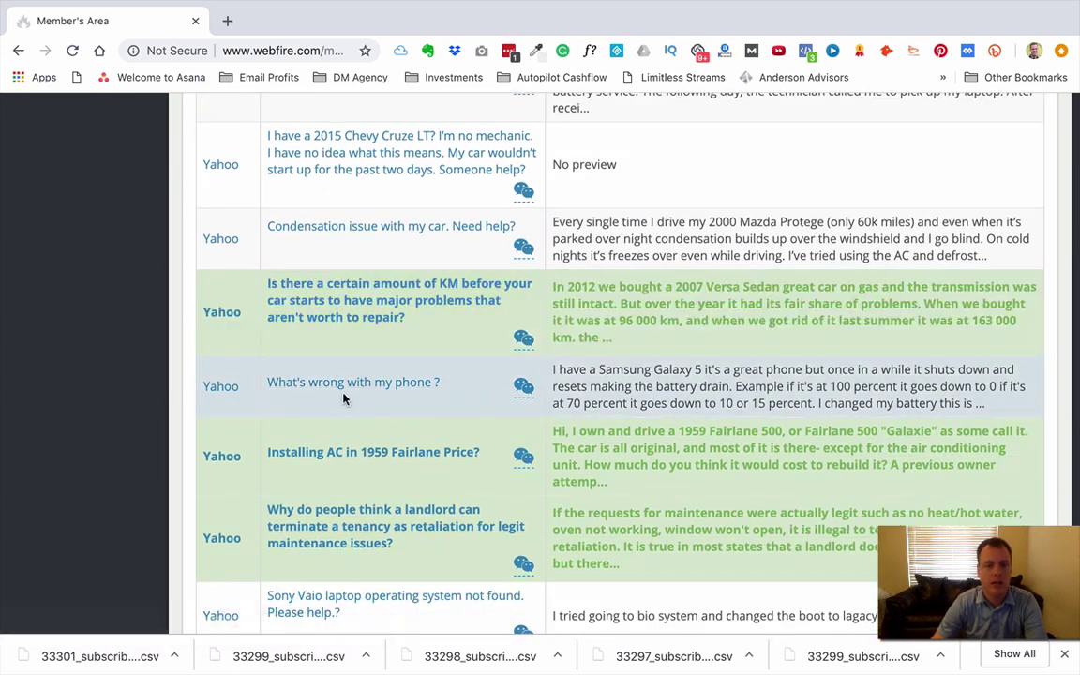
pyautogui.scroll(-1, 380, 486)
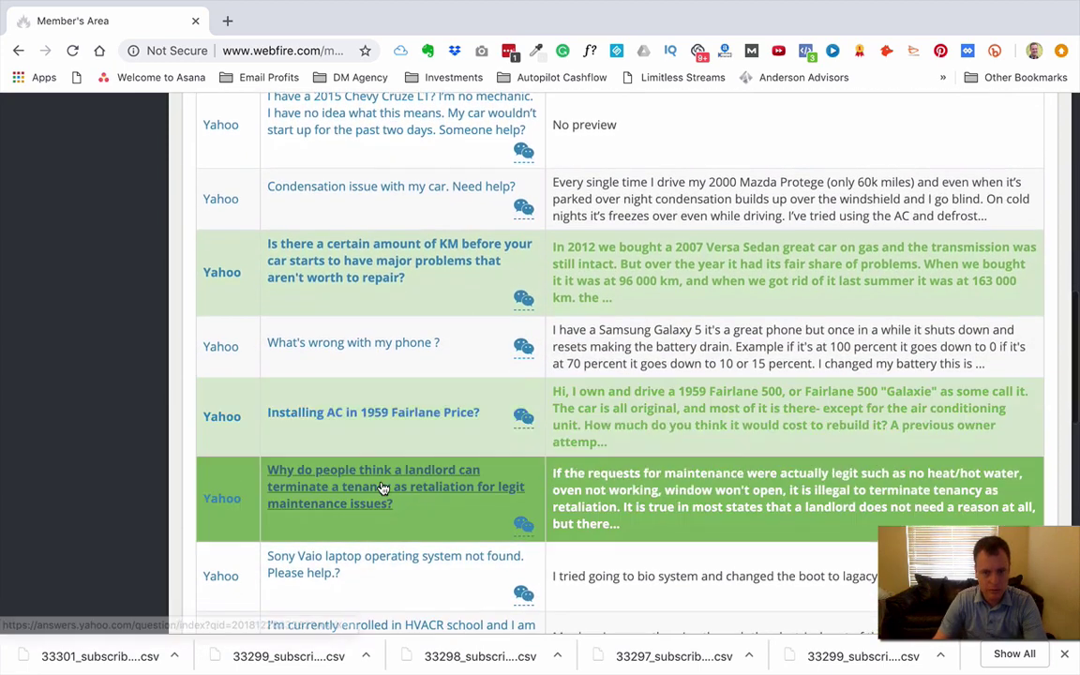
pyautogui.scroll(-1, 370, 441)
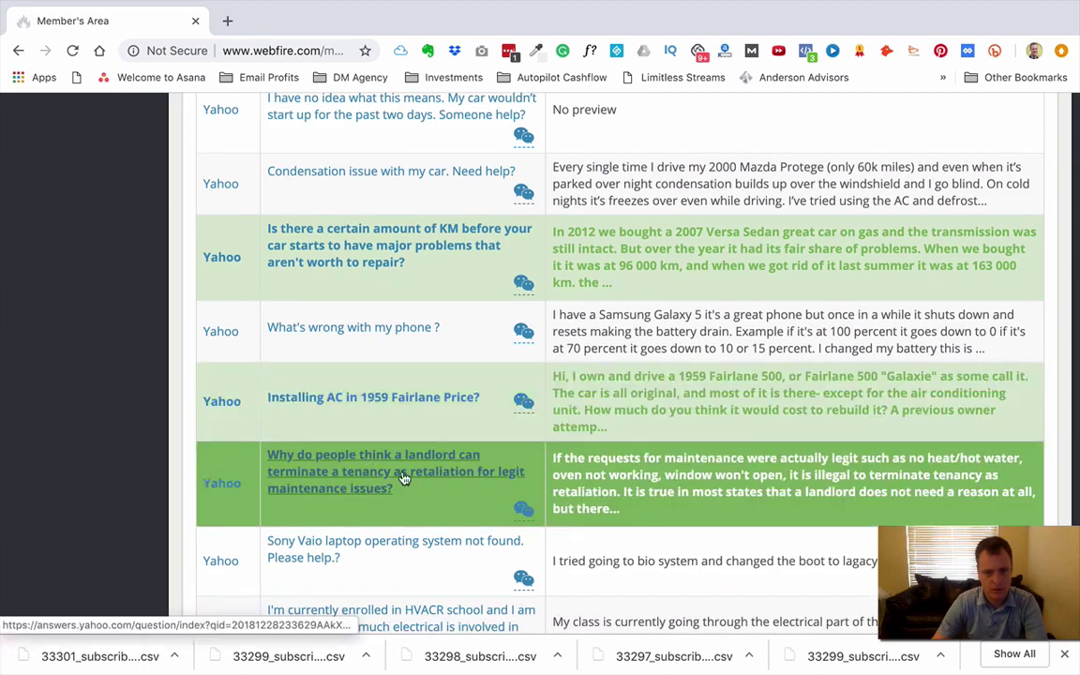
pyautogui.scroll(-1, 394, 477)
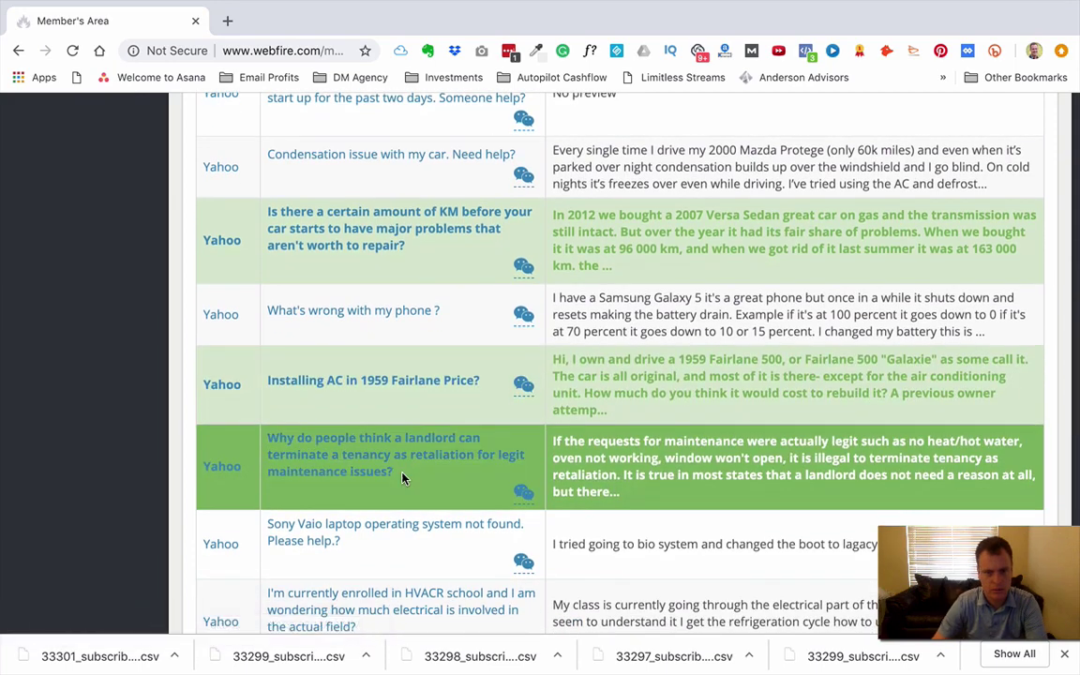
pyautogui.scroll(-1, 402, 478)
pyautogui.scroll(-3, 402, 478)
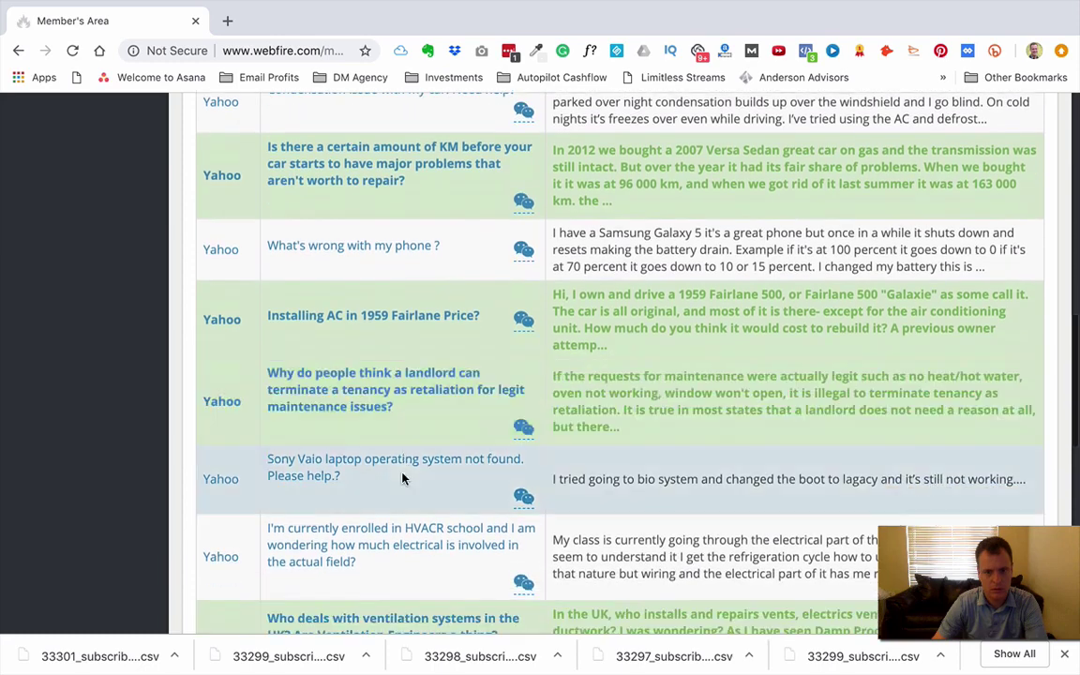
pyautogui.scroll(-2, 403, 478)
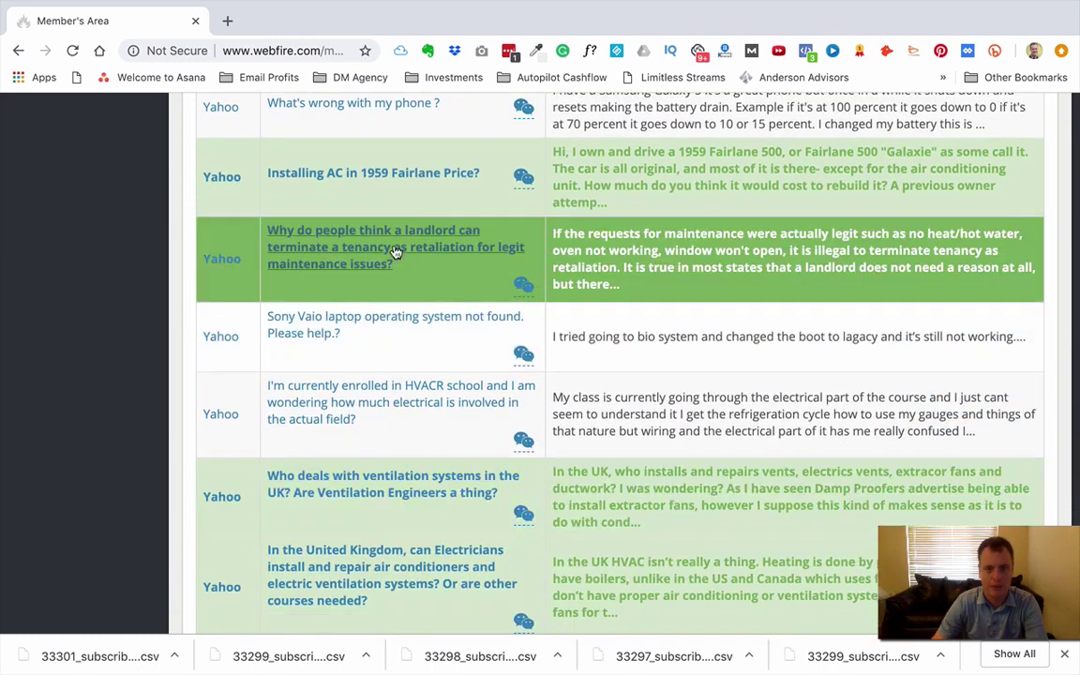
pyautogui.scroll(2, 404, 446)
pyautogui.scroll(-3, 405, 450)
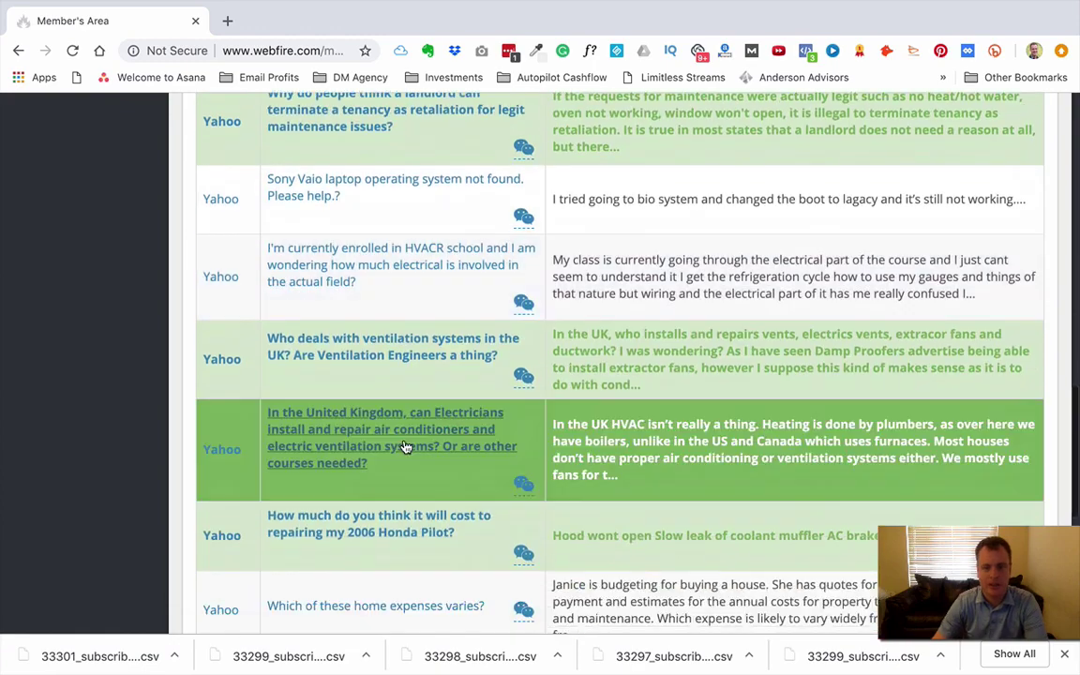
pyautogui.scroll(6, 405, 448)
pyautogui.scroll(2, 405, 448)
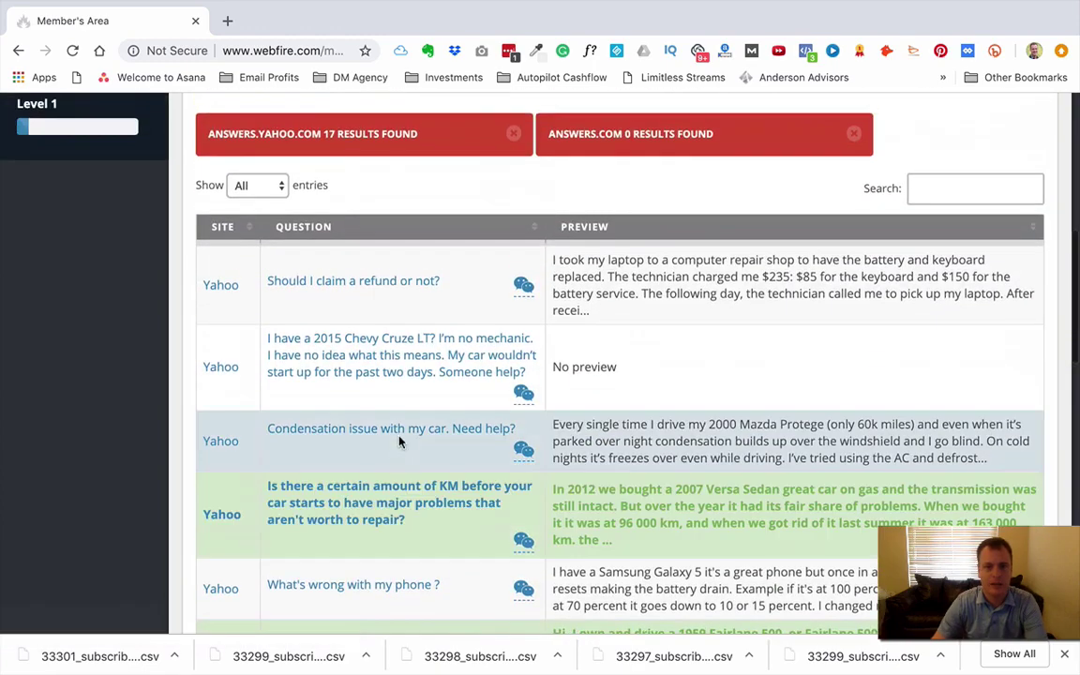
pyautogui.scroll(-7, 395, 430)
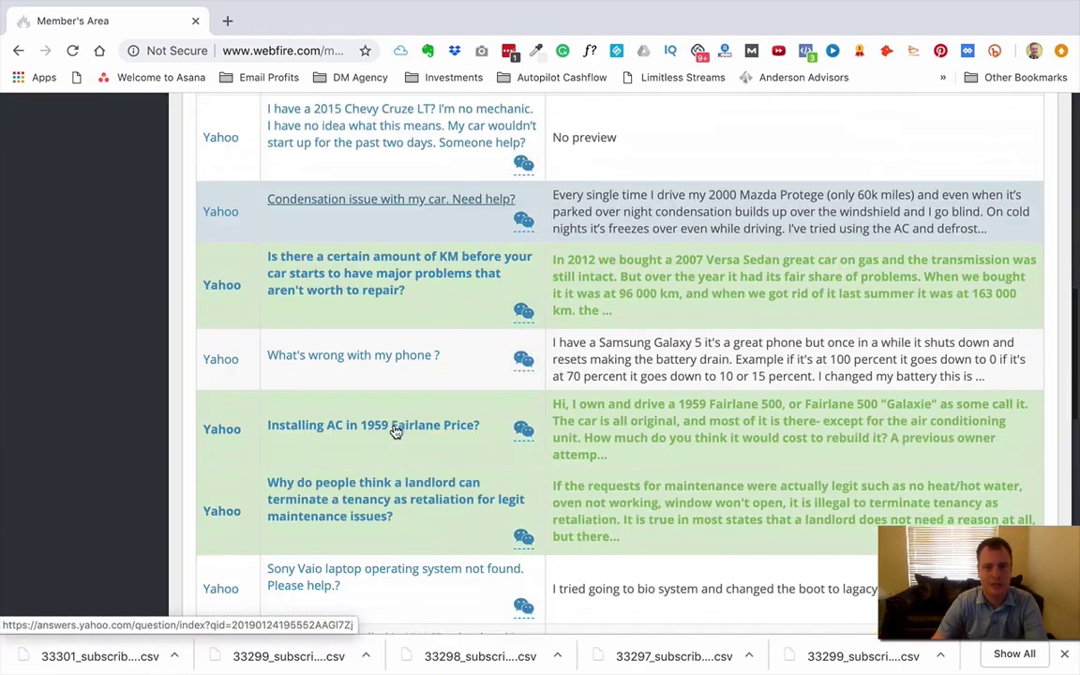
pyautogui.scroll(-6, 392, 375)
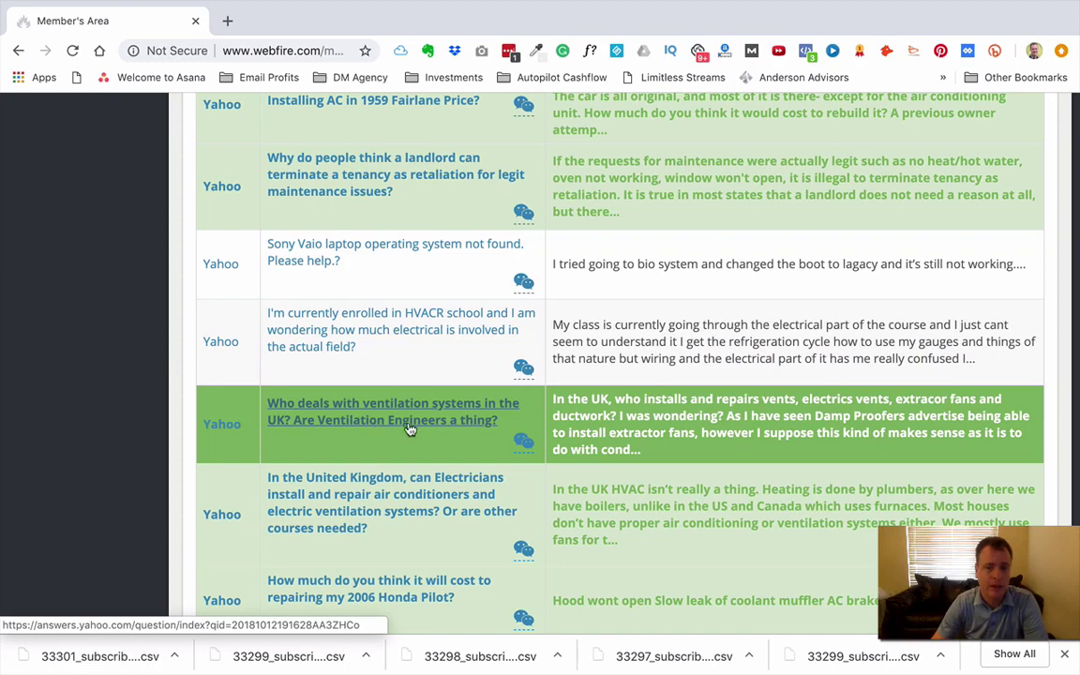
pyautogui.scroll(-1, 409, 428)
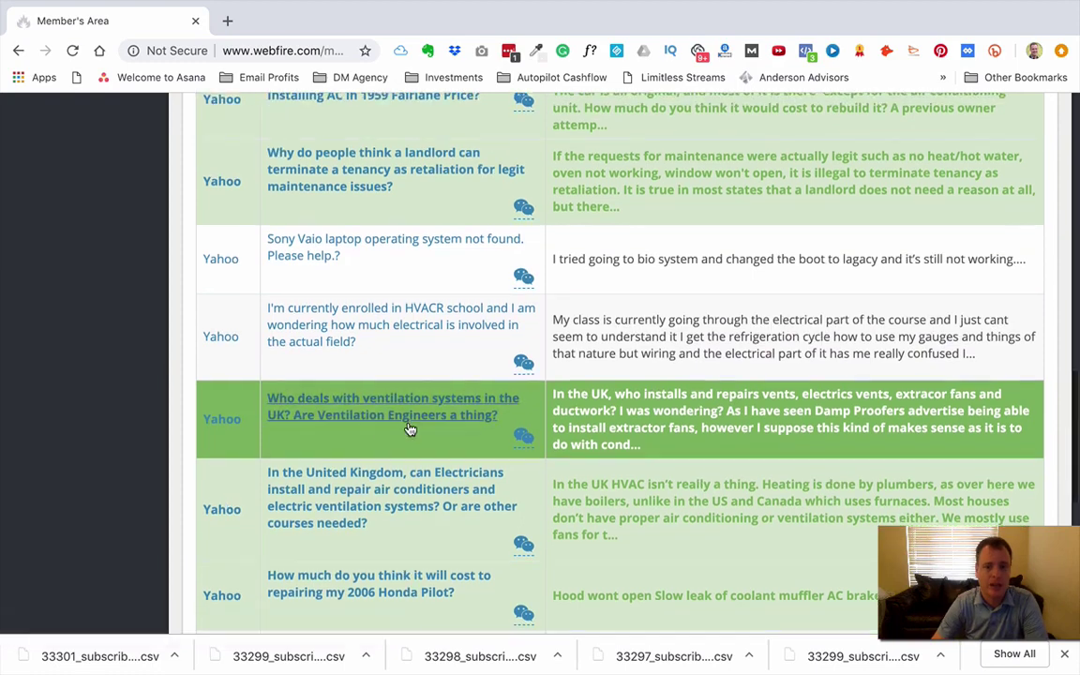
pyautogui.scroll(-2, 472, 417)
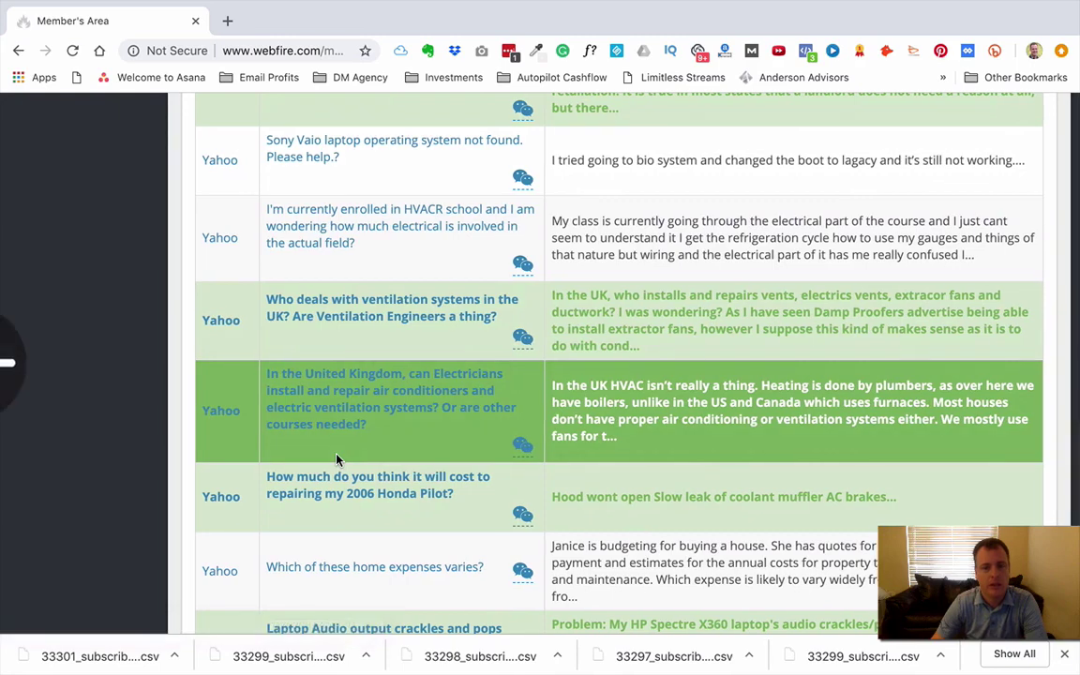
pyautogui.scroll(-1, 398, 411)
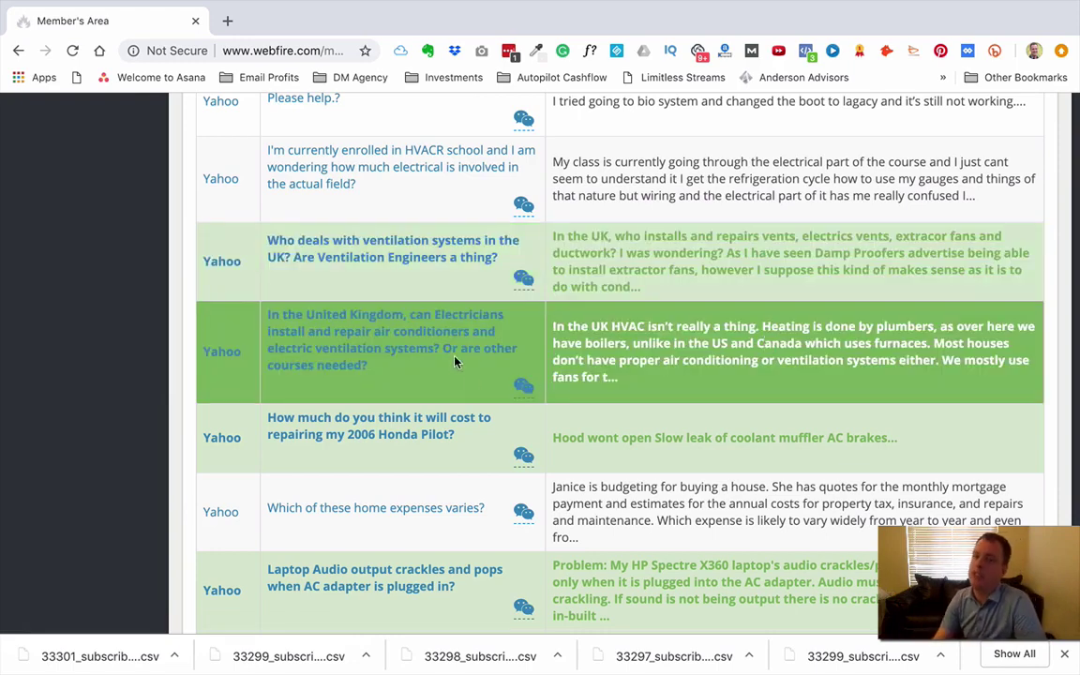
pyautogui.scroll(10, 454, 363)
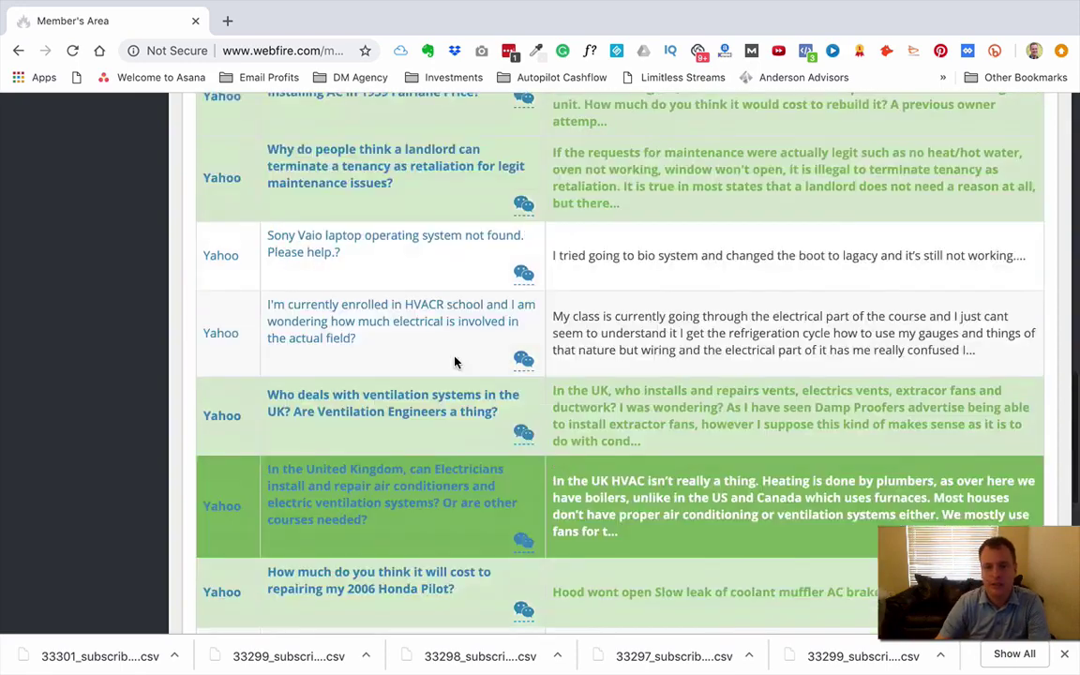
pyautogui.scroll(4, 455, 363)
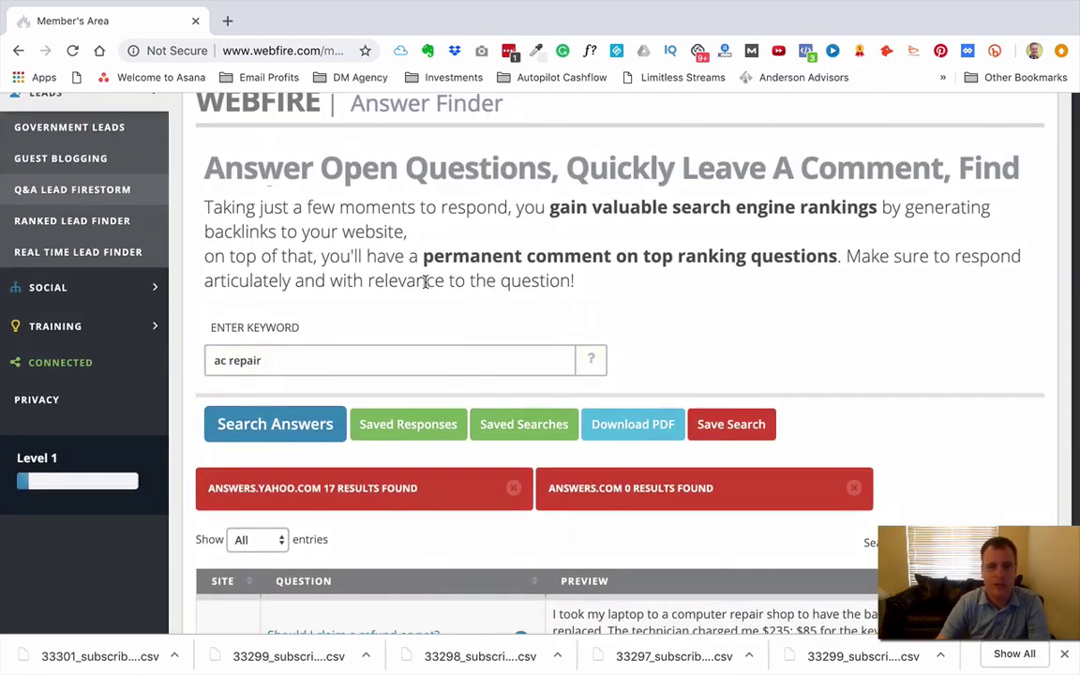
# Open the Answer Finder tutorial video and close it without playing it.
pyautogui.scroll(3, 425, 281)
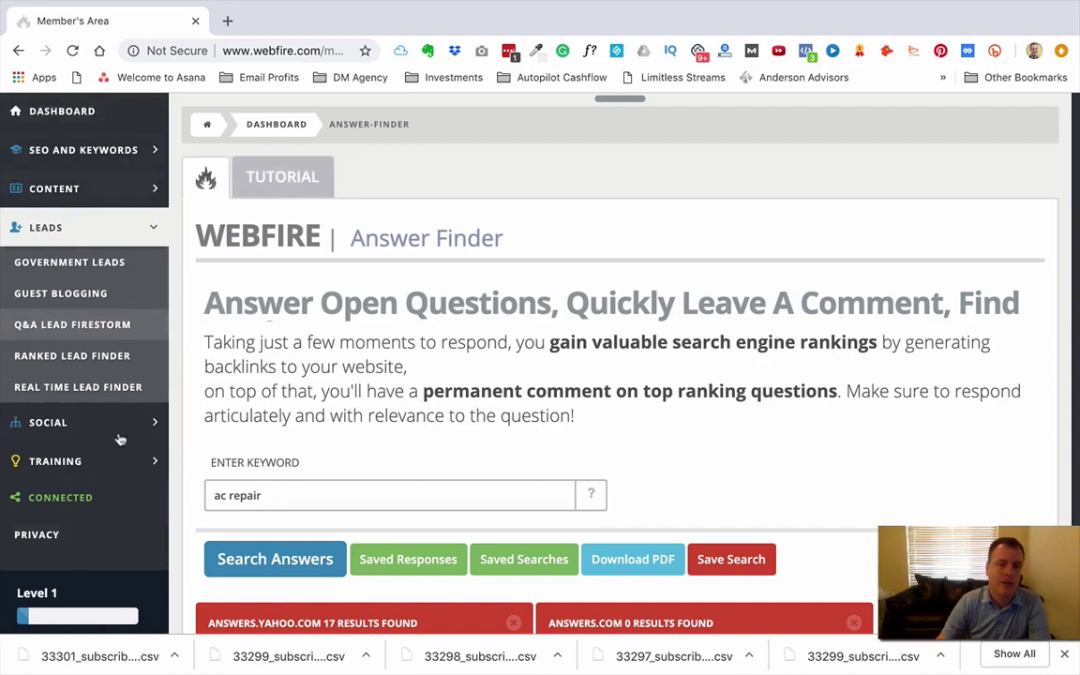
pyautogui.click(283, 185)
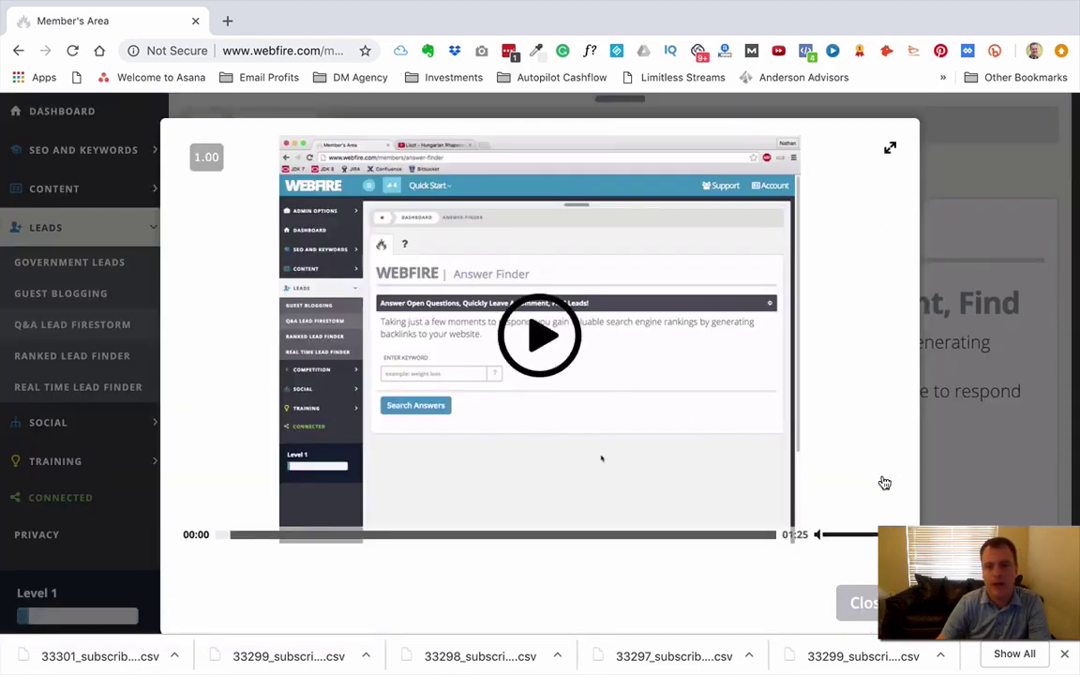
pyautogui.click(877, 603)
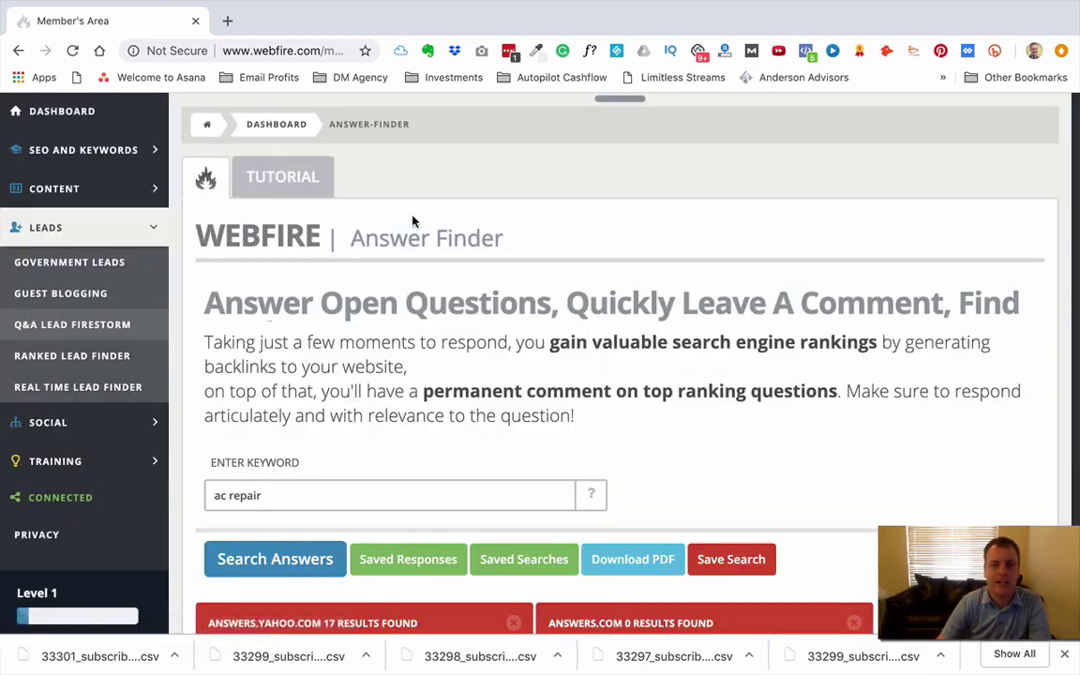
pyautogui.scroll(1, 410, 221)
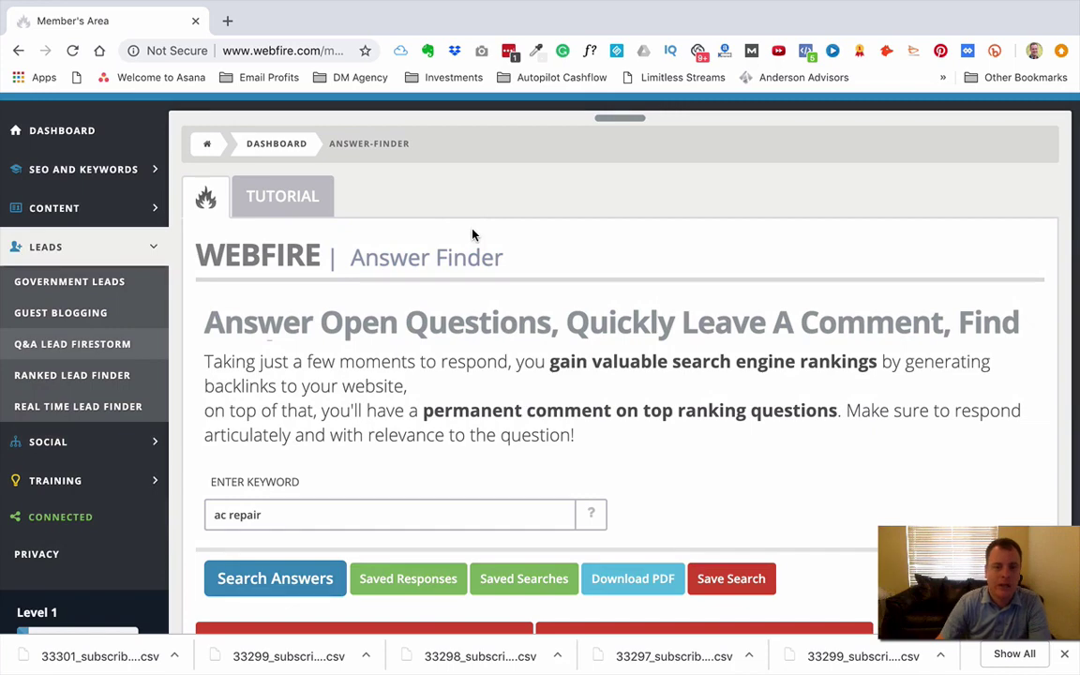
pyautogui.scroll(1, 472, 234)
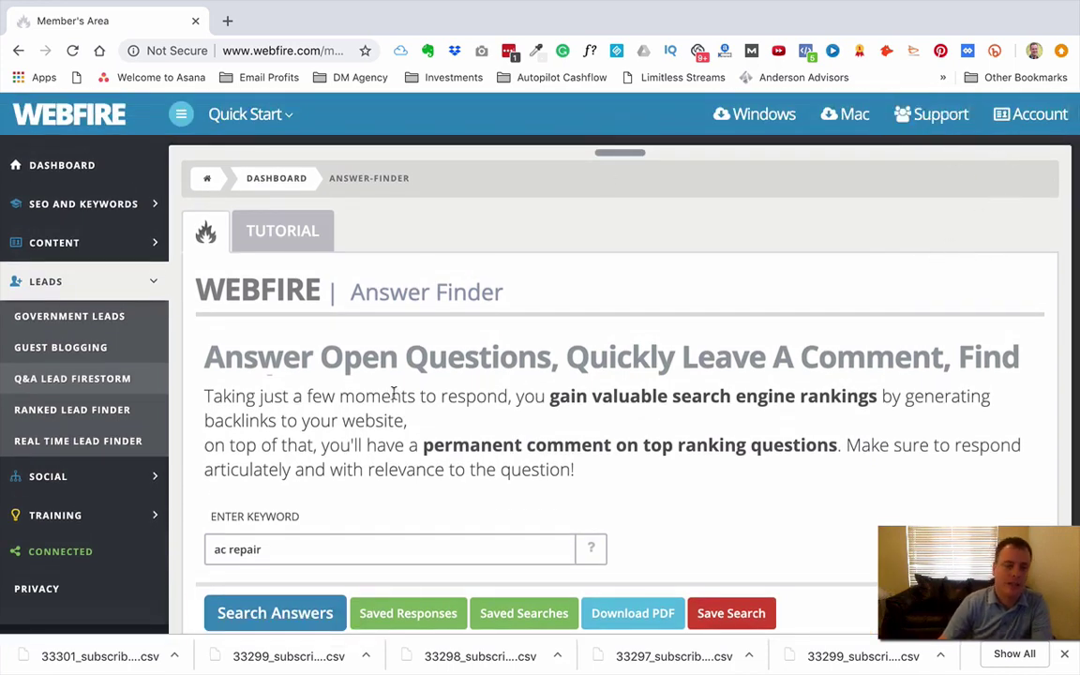
# Open Ranked Lead Finder in Leads and review its description, keyword and locale fields, and search options.
pyautogui.scroll(-3, 312, 265)
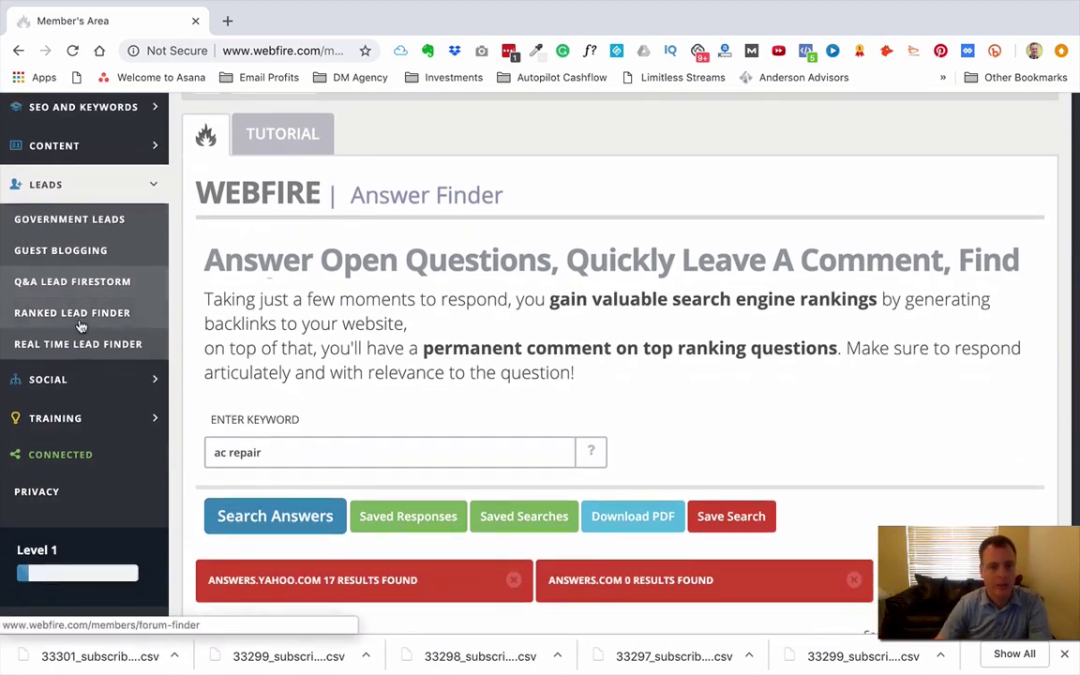
pyautogui.click(81, 319)
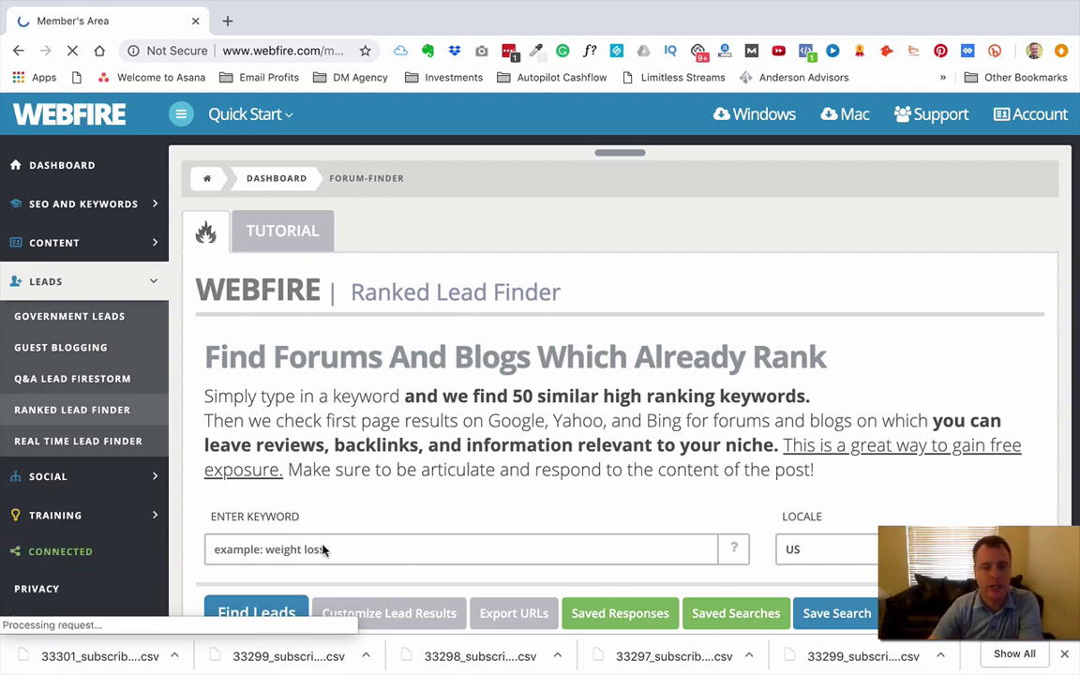
pyautogui.scroll(-1, 811, 535)
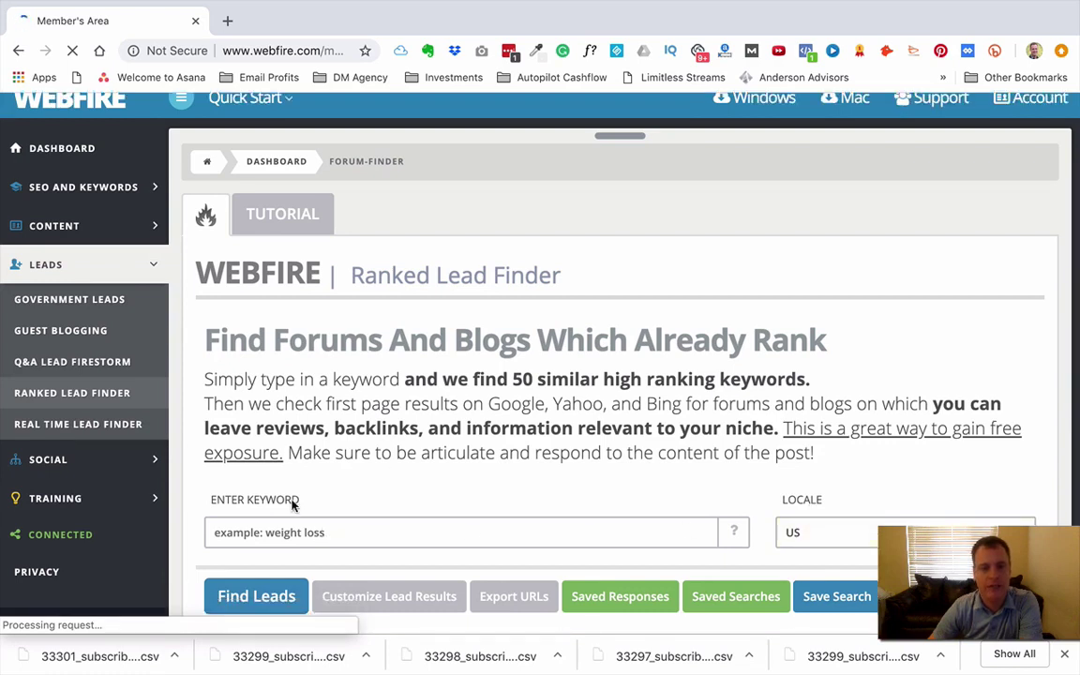
pyautogui.scroll(-2, 494, 466)
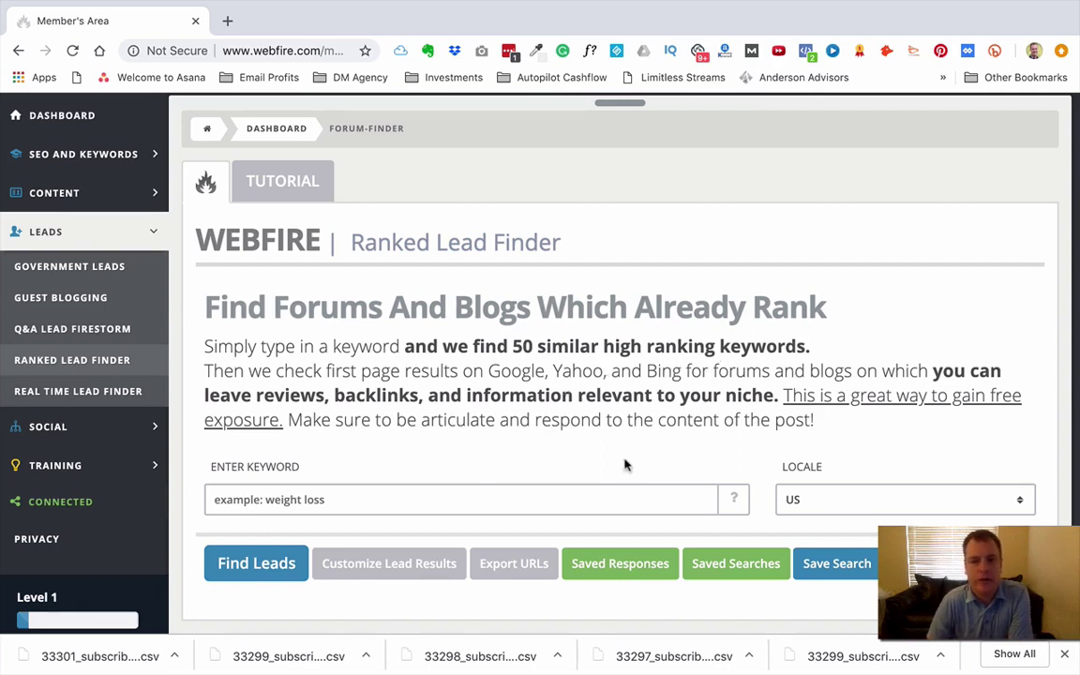
pyautogui.scroll(-1, 539, 472)
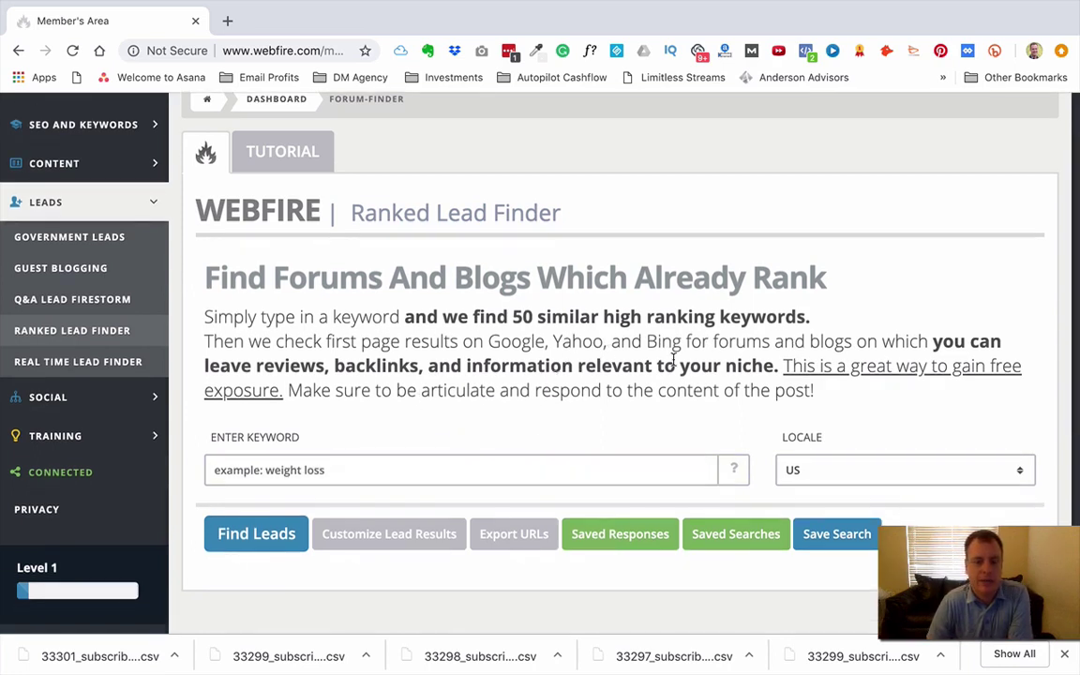
pyautogui.scroll(-2, 671, 360)
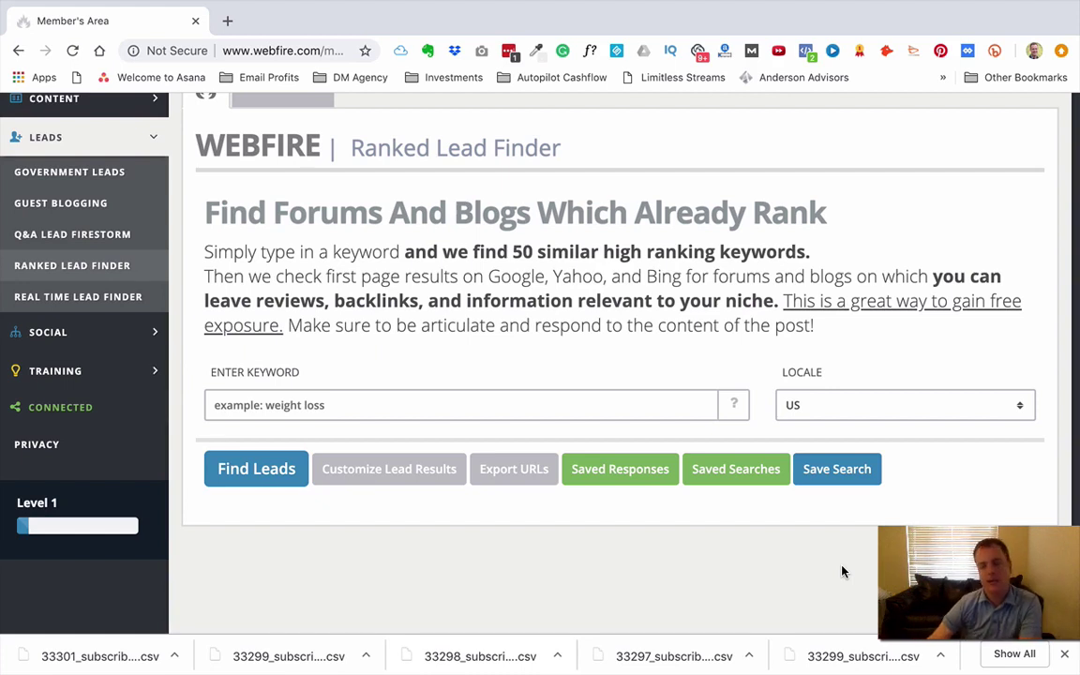
pyautogui.scroll(-1, 842, 571)
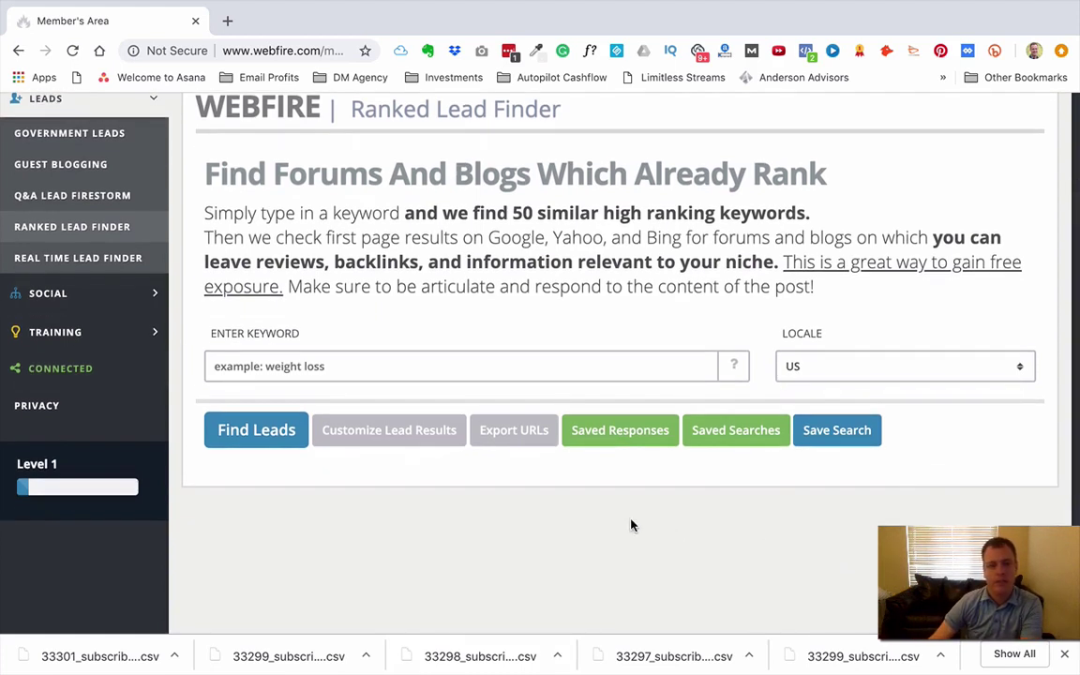
pyautogui.scroll(1, 603, 241)
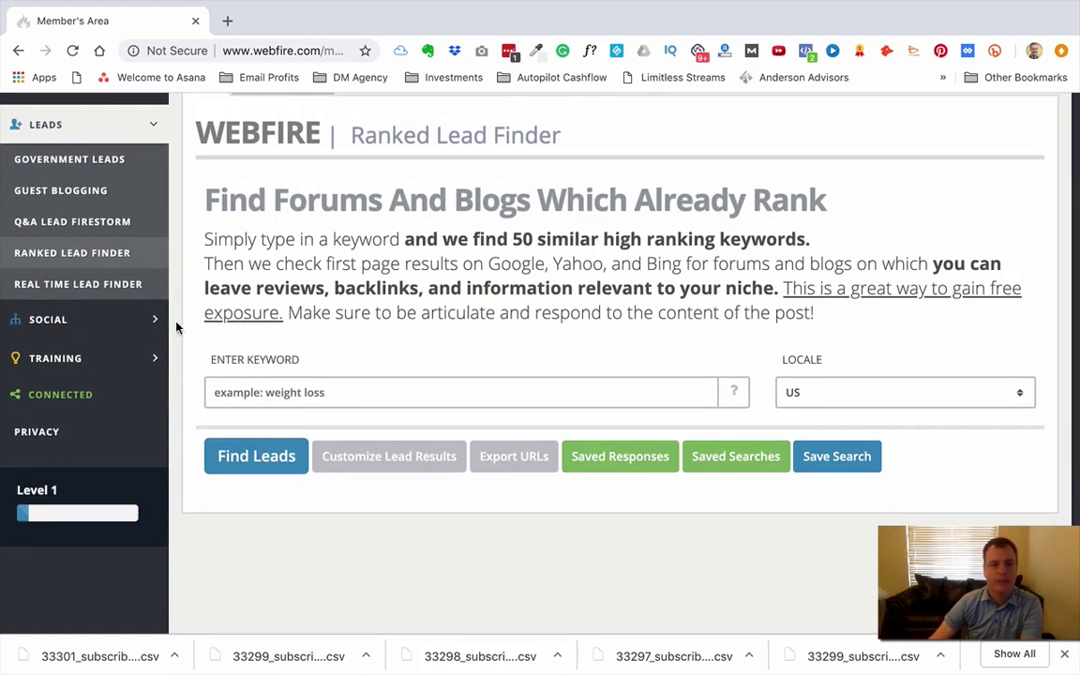
# Open Real Time Lead Finder in Leads and review its Max Lead Age choices, leaving the setting at 1 Week.
pyautogui.click(125, 290)
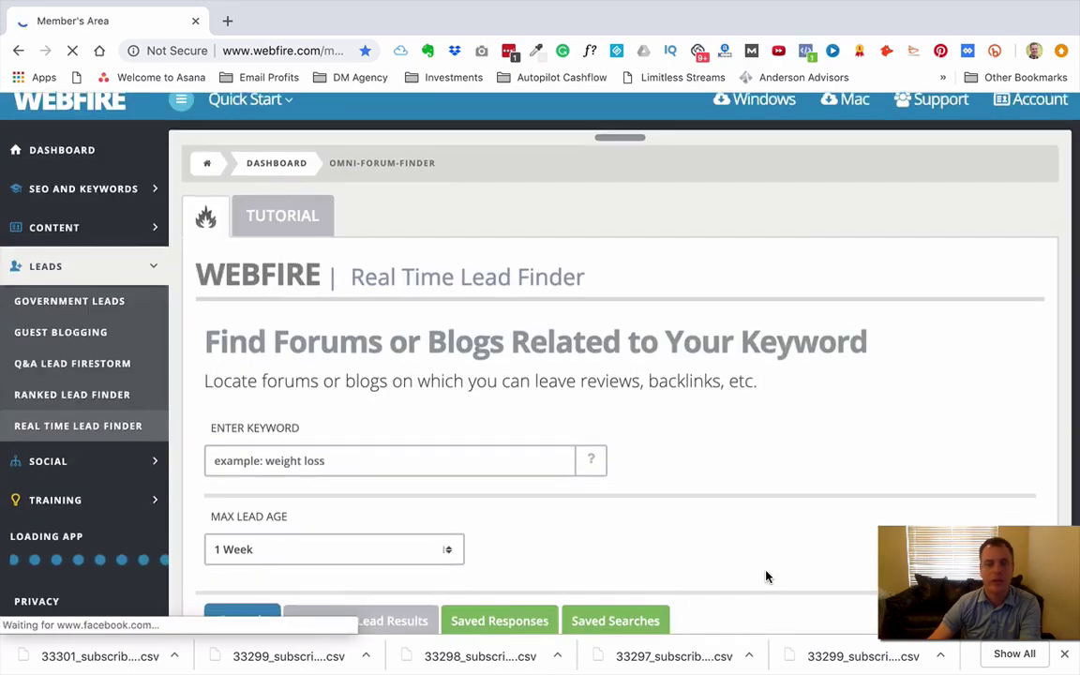
pyautogui.scroll(-5, 766, 576)
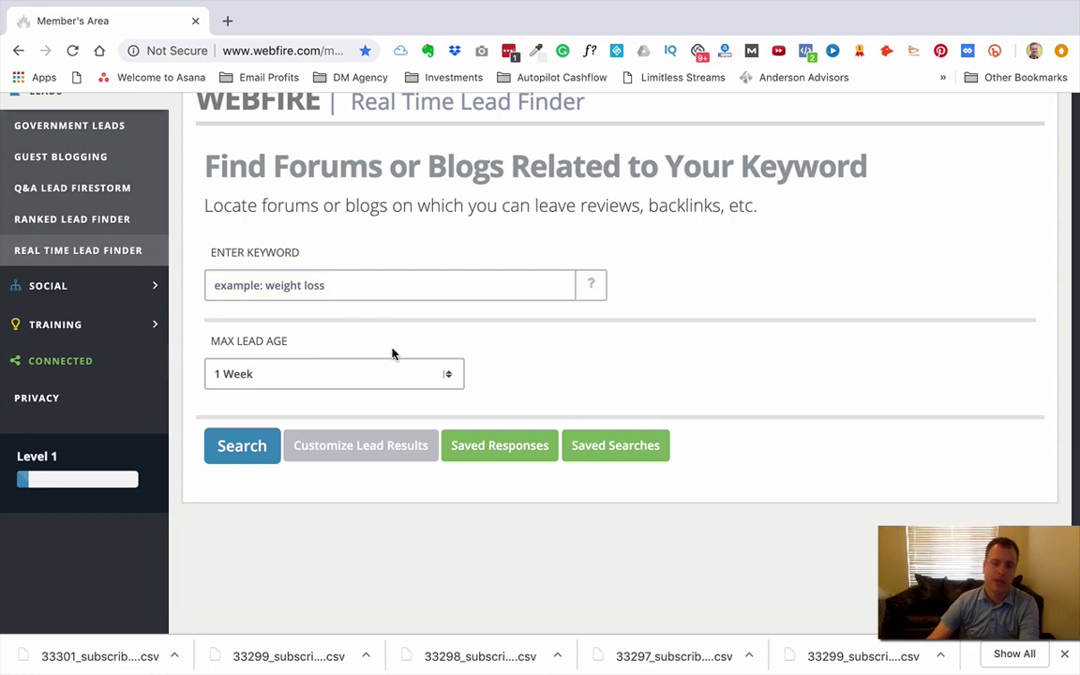
pyautogui.click(263, 382)
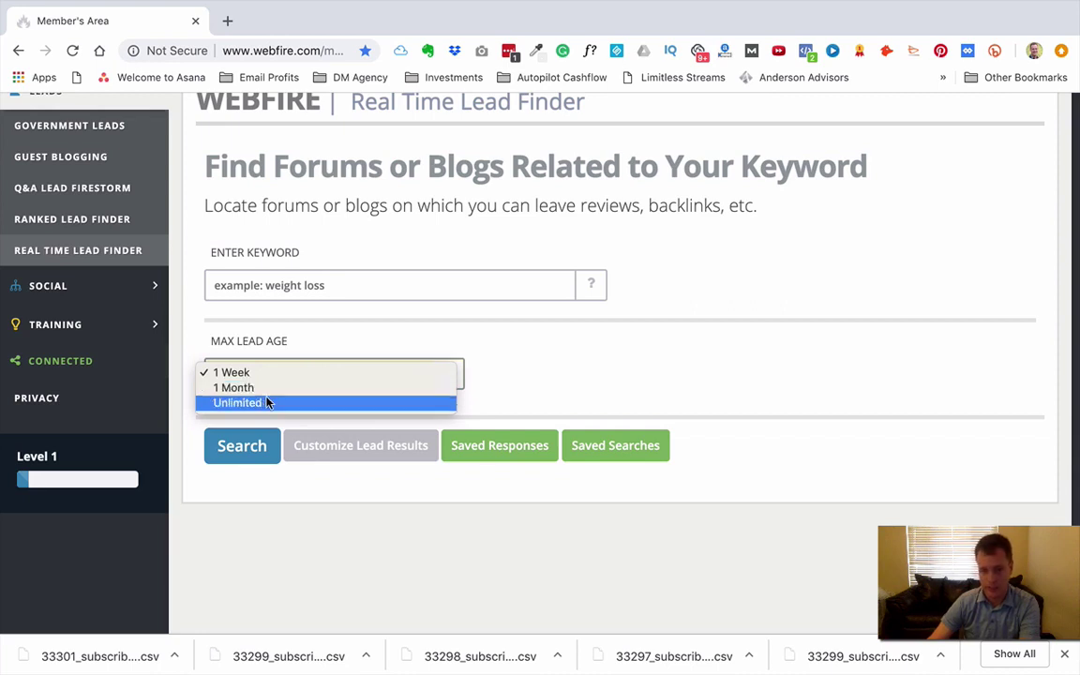
pyautogui.click(598, 331)
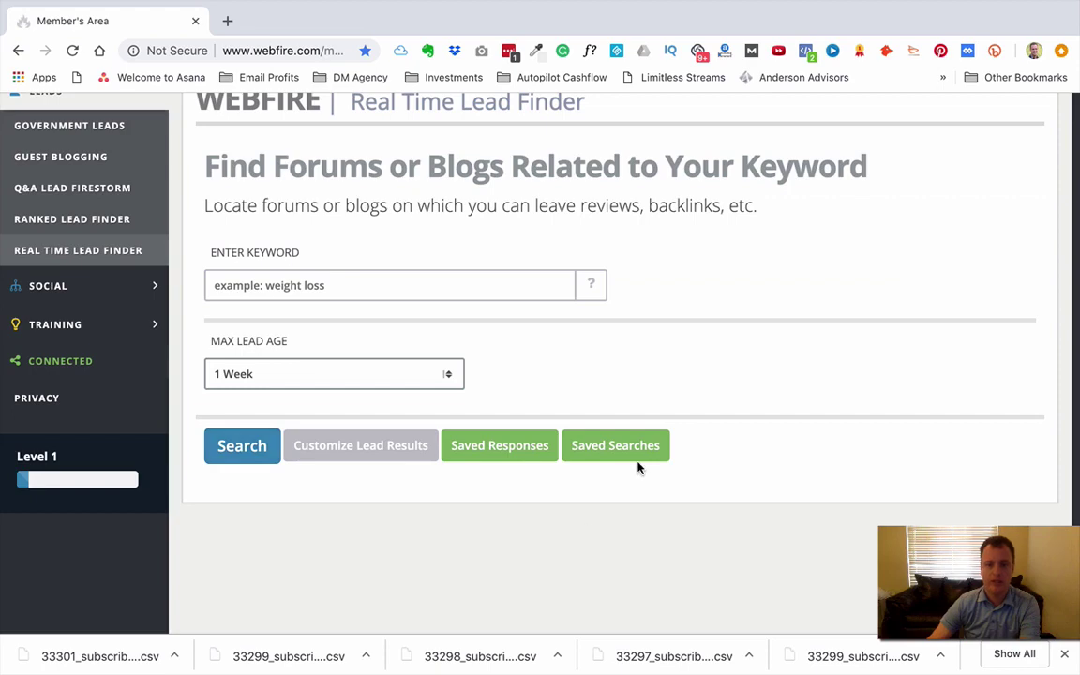
pyautogui.scroll(3, 894, 406)
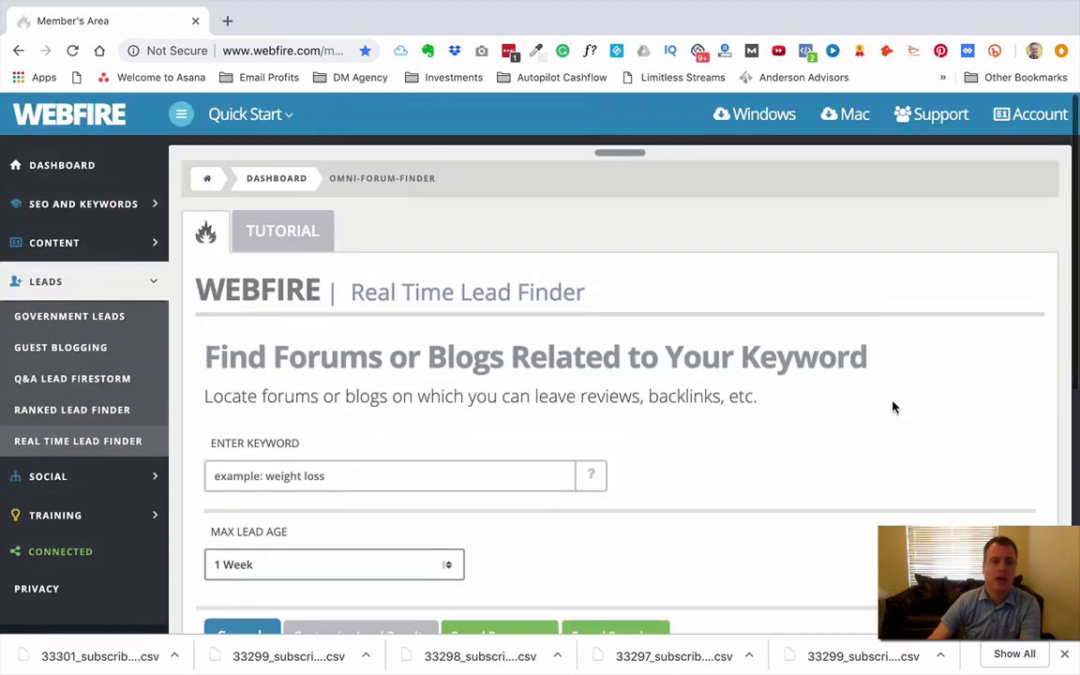
# Return to the Dashboard and examine My Saved Leads, the recently searched keywords and the New Lead timeline entries.
pyautogui.click(82, 176)
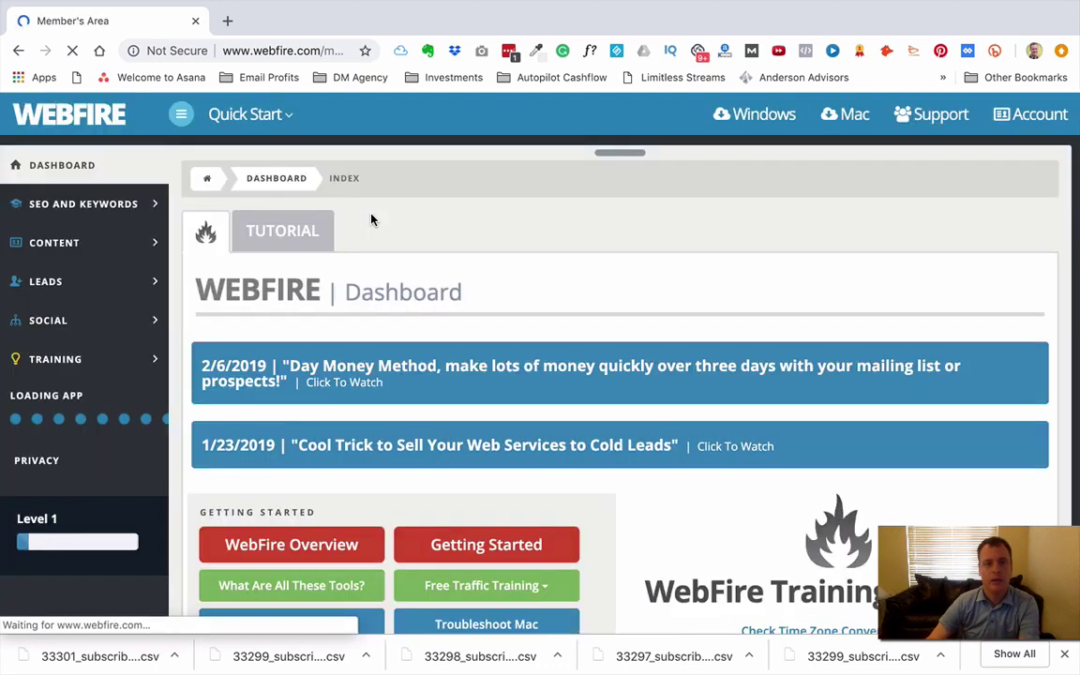
pyautogui.scroll(-8, 416, 328)
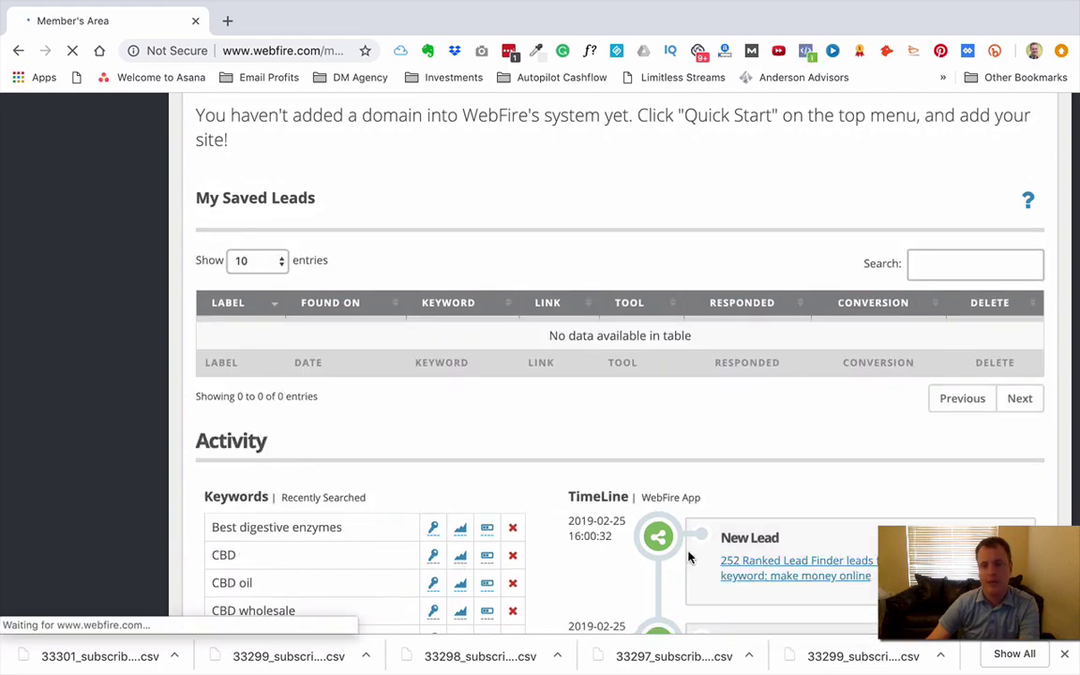
pyautogui.scroll(-3, 688, 558)
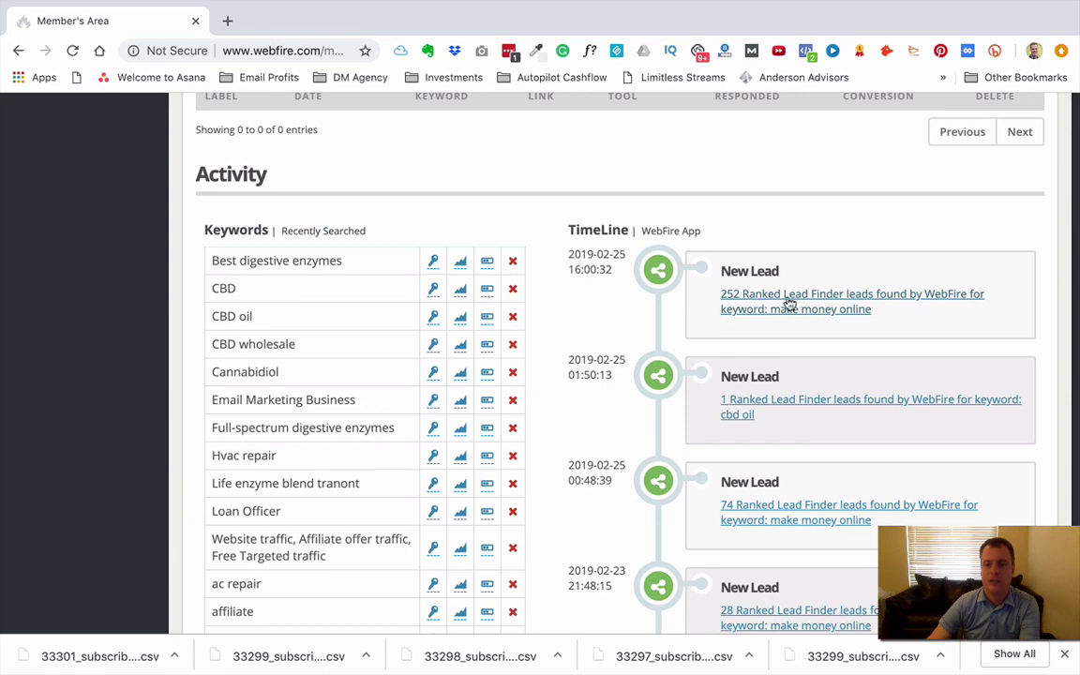
pyautogui.scroll(10, 791, 304)
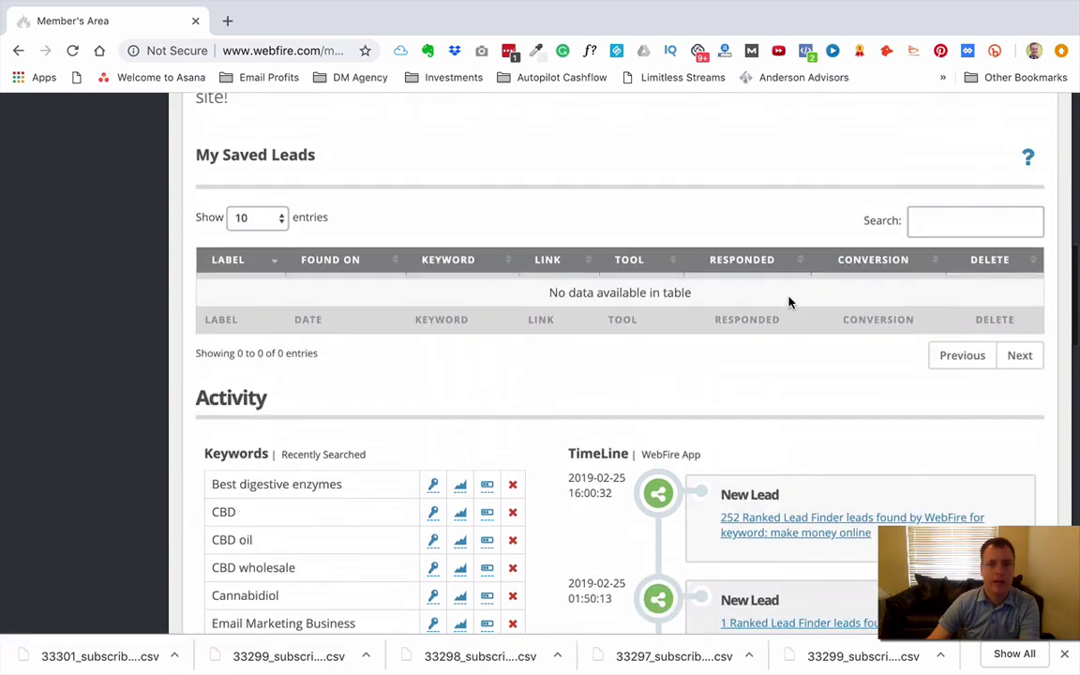
pyautogui.scroll(5, 790, 304)
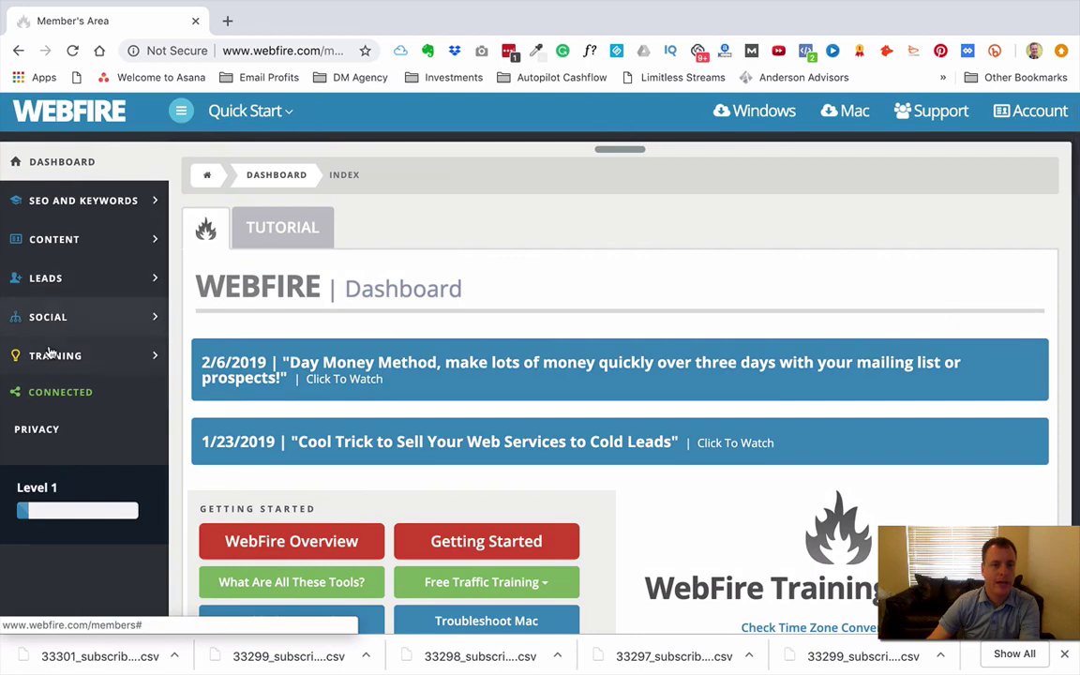
# Open Tweet Lead Finder in the Social group and look over the keyword categories in Keywords and Settings.
pyautogui.click(74, 324)
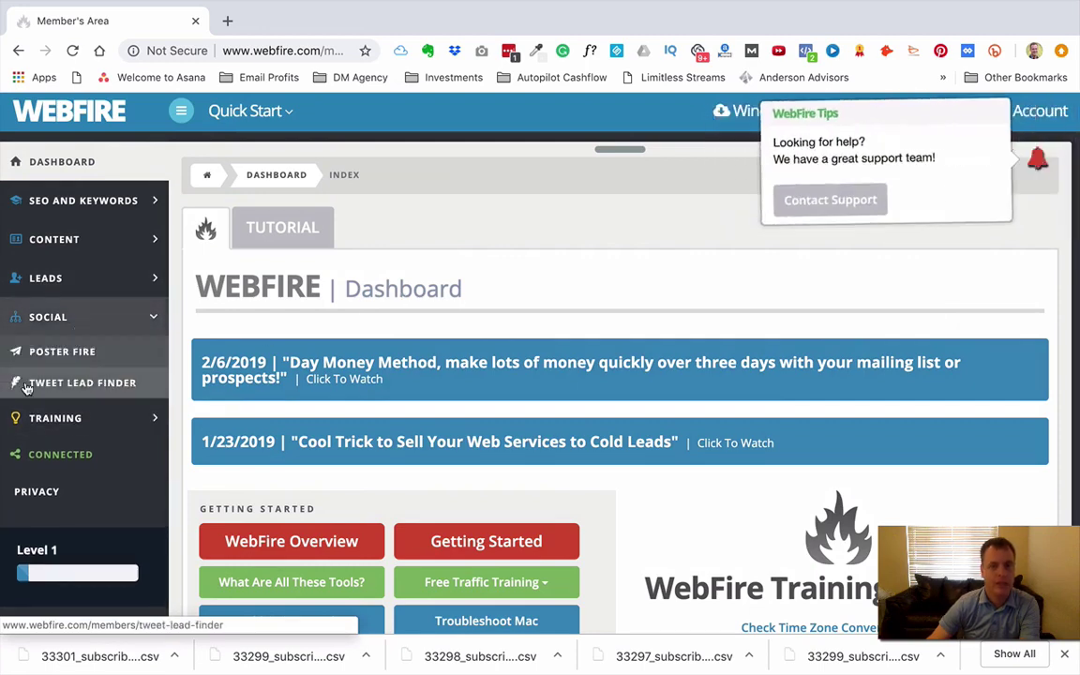
pyautogui.click(17, 384)
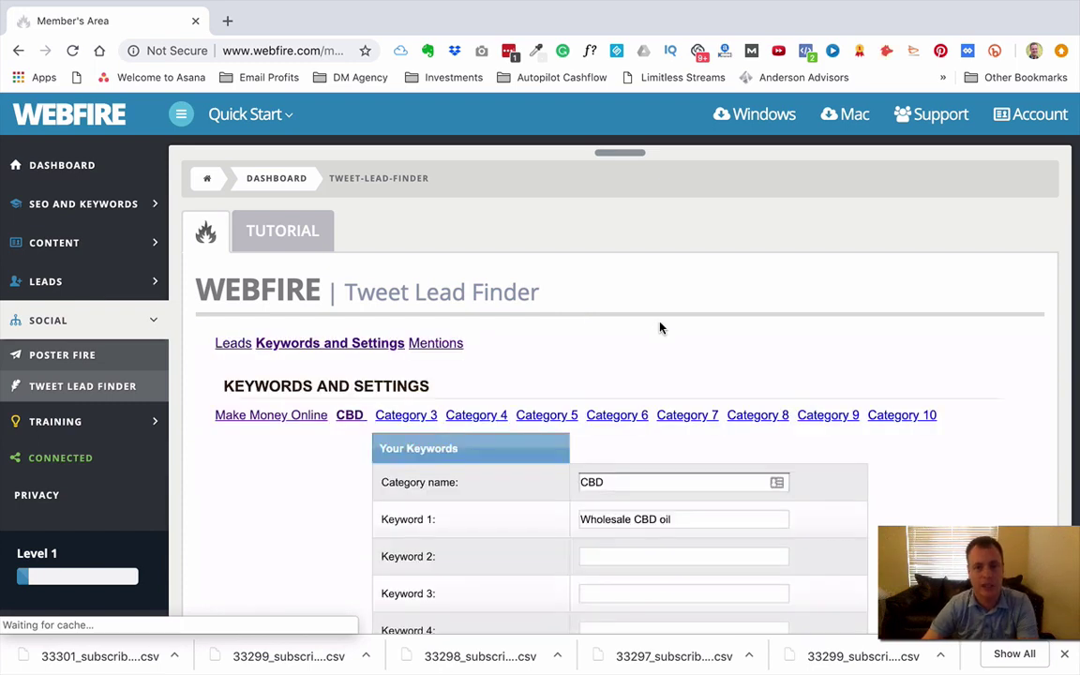
pyautogui.scroll(-1, 659, 328)
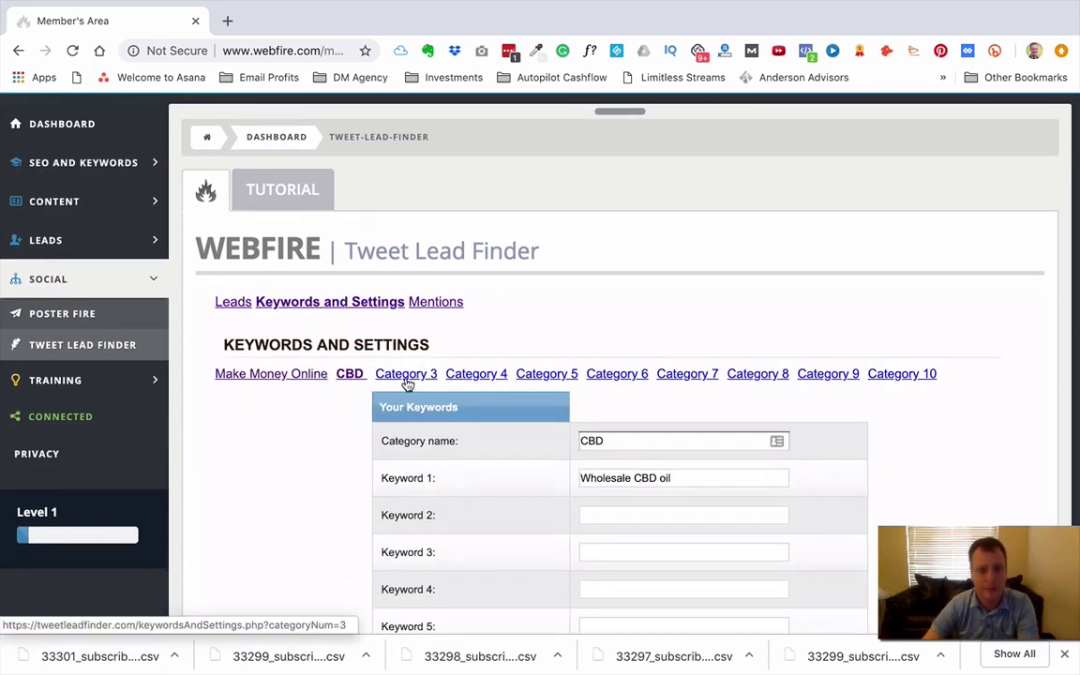
pyautogui.scroll(-1, 407, 385)
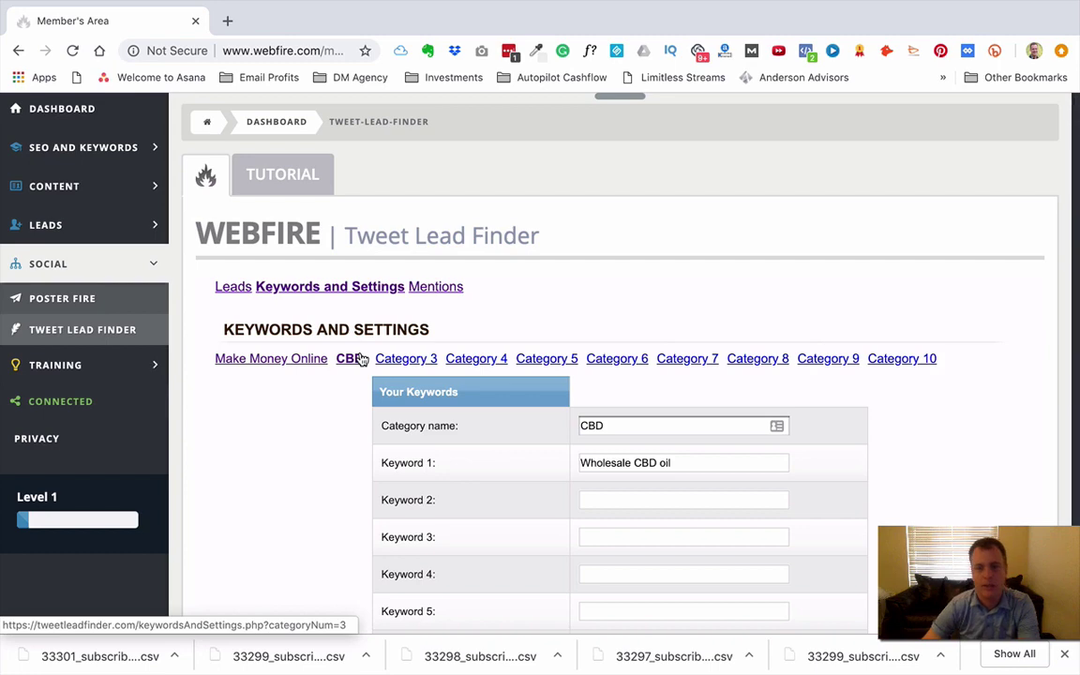
# Show the Make Money Online category in Keywords and Settings and review its keyword and exclusion fields.
pyautogui.click(292, 364)
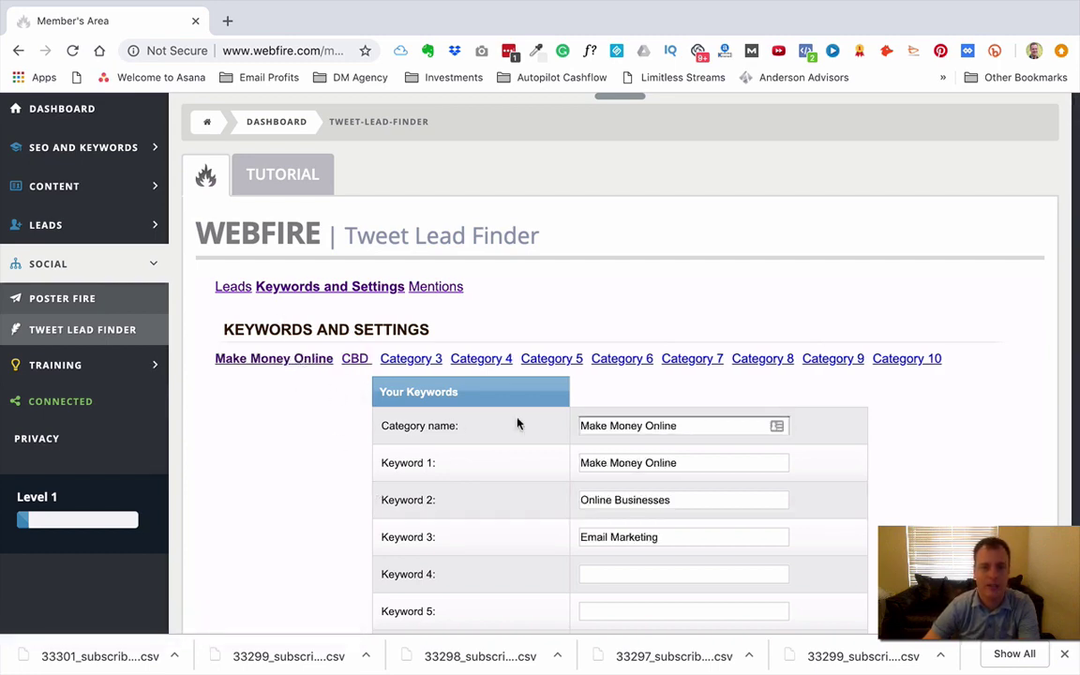
pyautogui.scroll(-5, 571, 415)
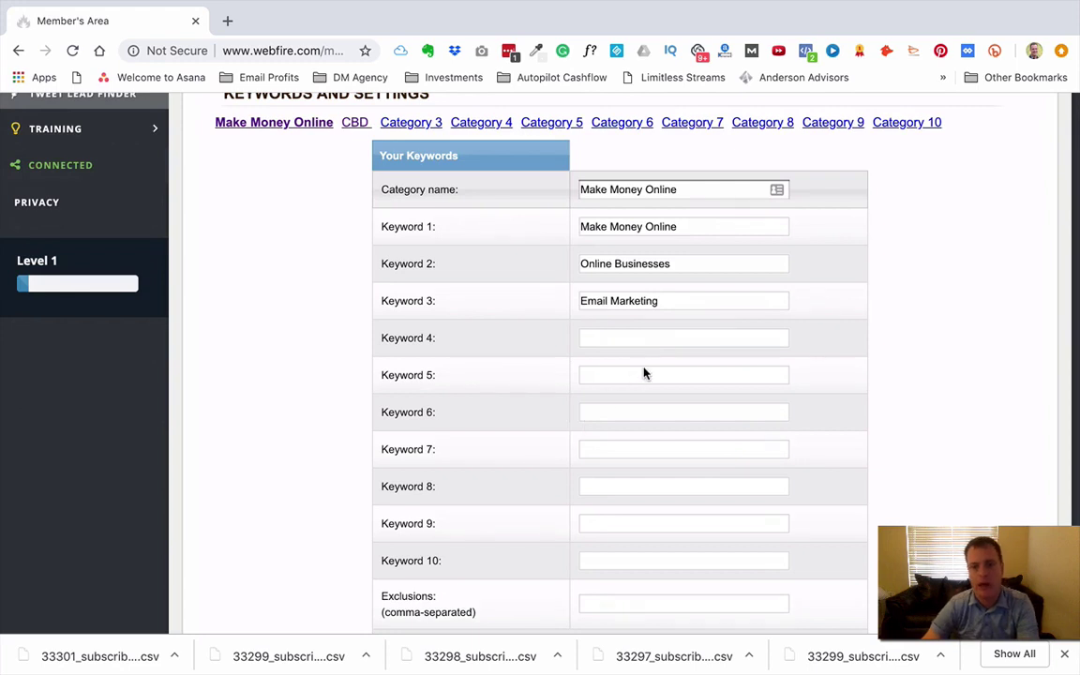
pyautogui.scroll(-1, 617, 236)
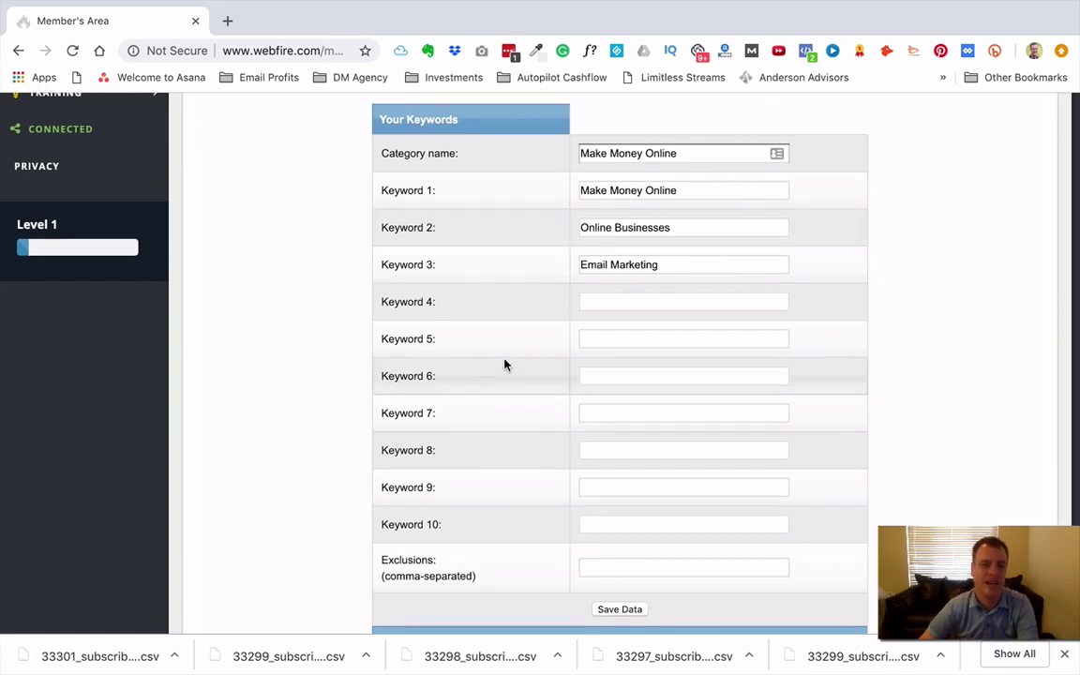
pyautogui.scroll(3, 503, 364)
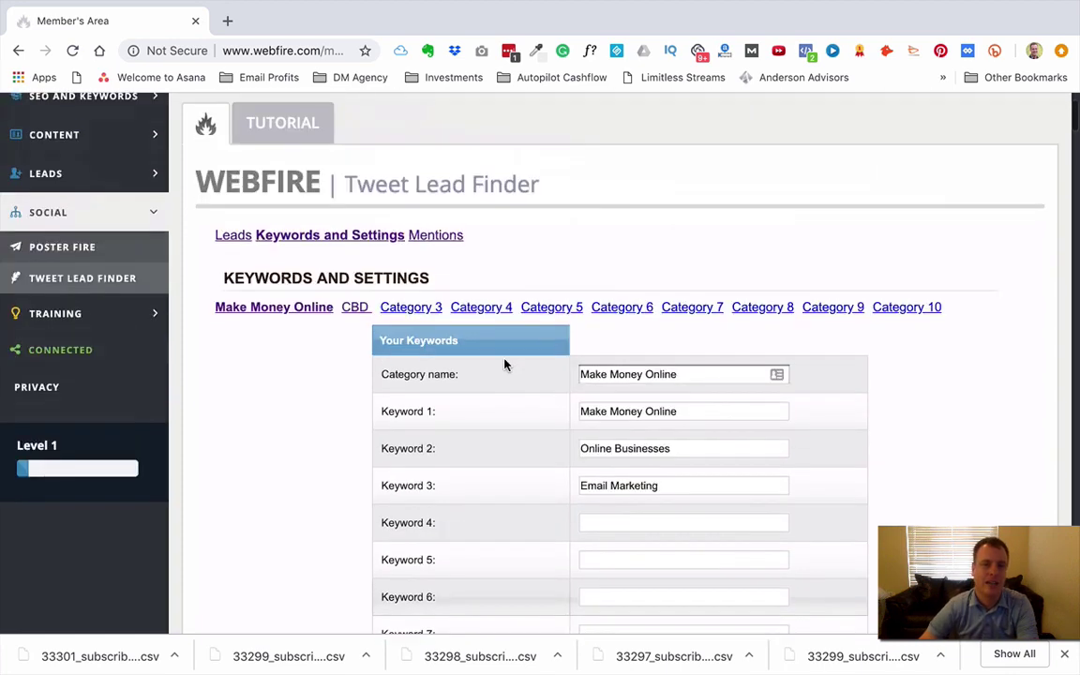
pyautogui.click(307, 313)
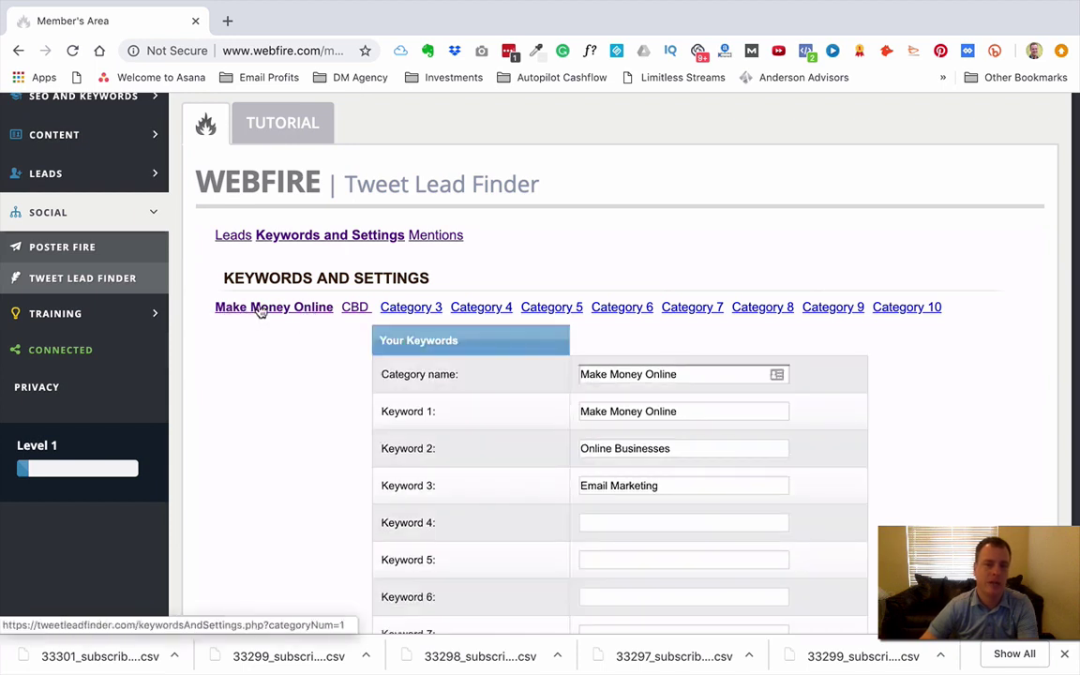
# Show the Tweet Lead Finder leads for the Make Money Online category and browse the listed tweets.
pyautogui.click(235, 237)
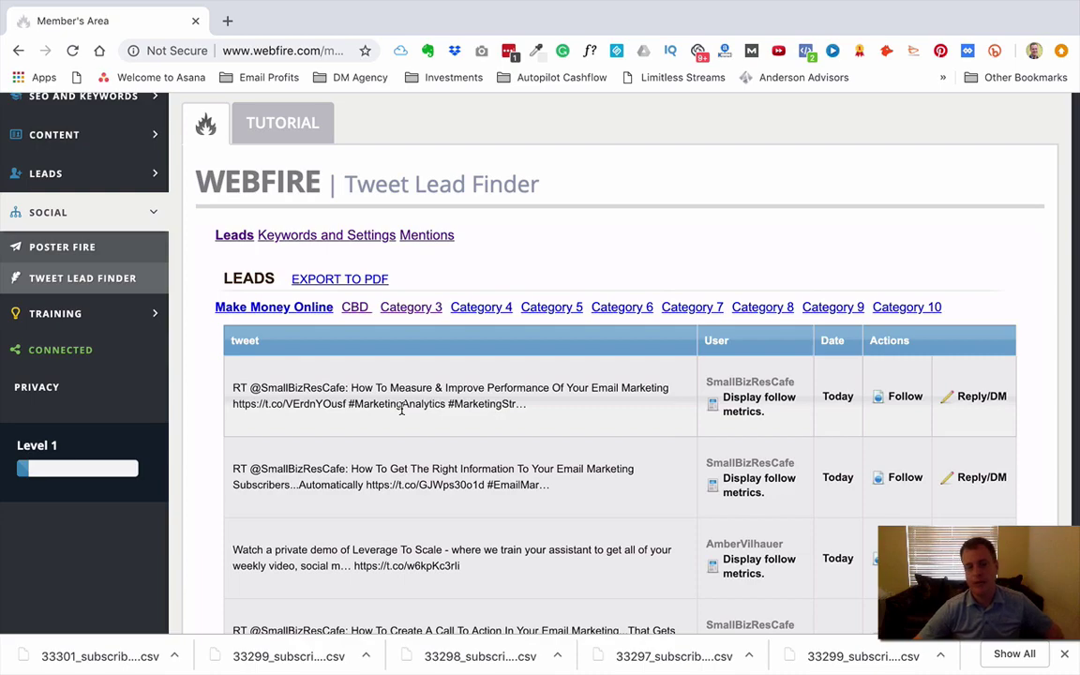
pyautogui.scroll(-2, 401, 408)
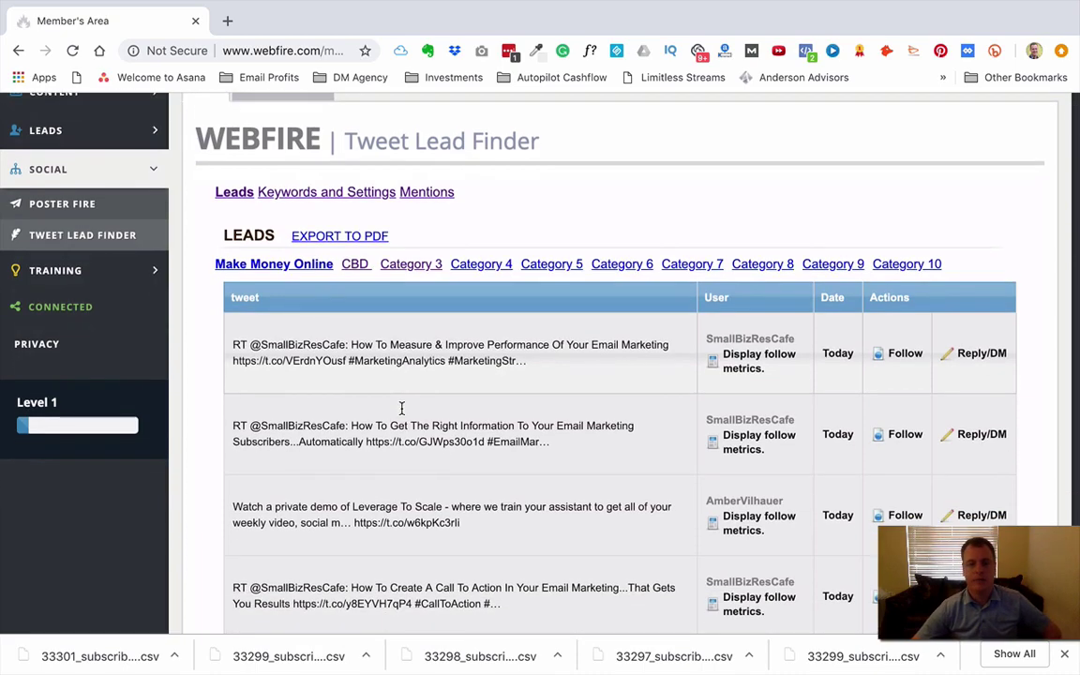
pyautogui.scroll(-5, 402, 407)
pyautogui.scroll(8, 399, 406)
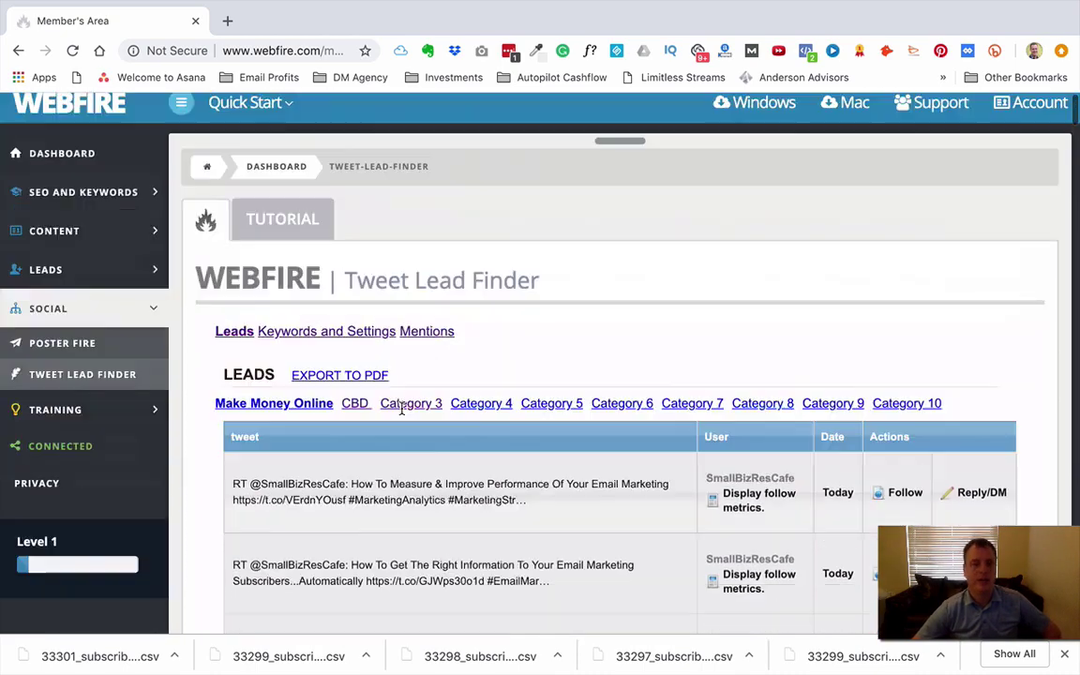
# In Keywords and Settings for the Make Money Online category, set the location search distance to 10 miles.
pyautogui.click(318, 345)
pyautogui.scroll(-5, 642, 351)
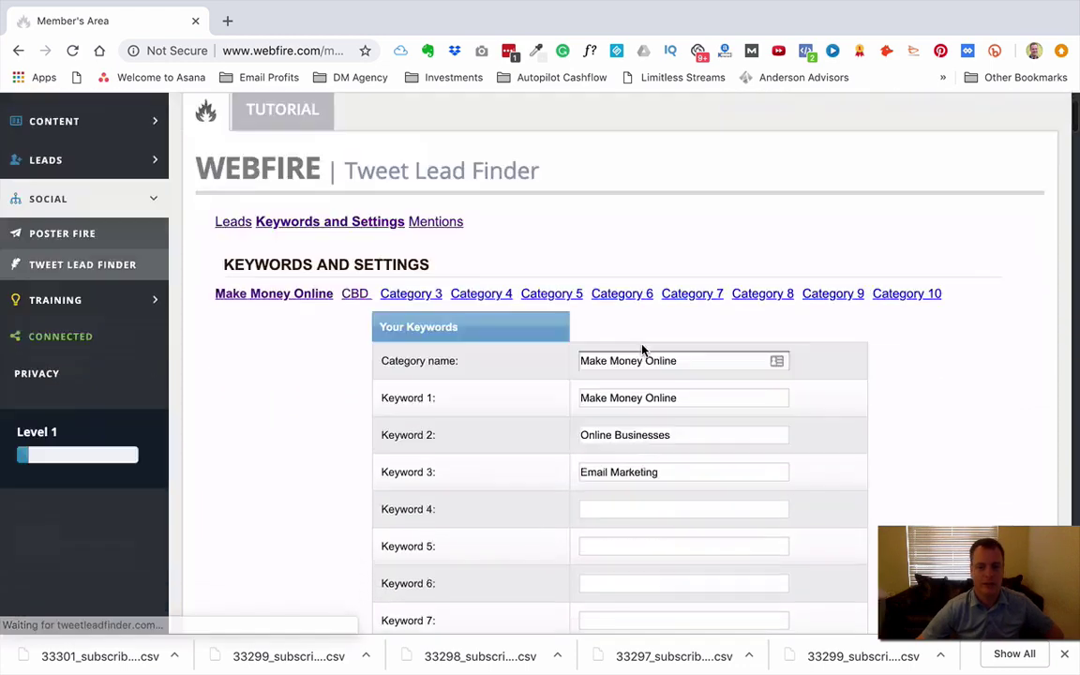
pyautogui.scroll(-6, 642, 349)
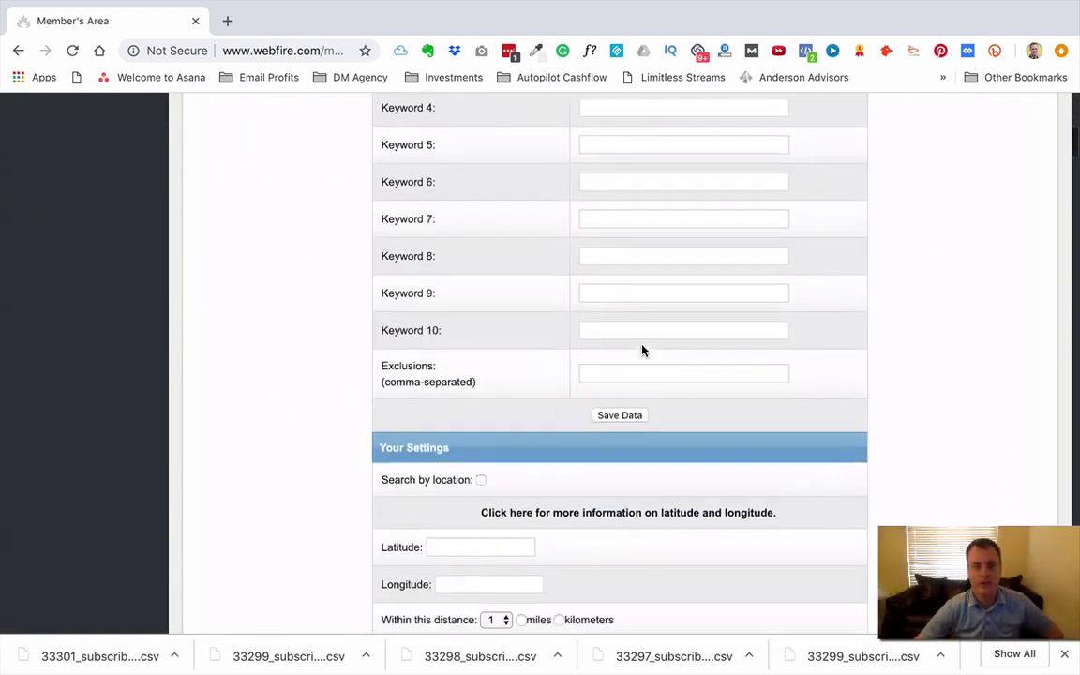
pyautogui.scroll(-1, 643, 349)
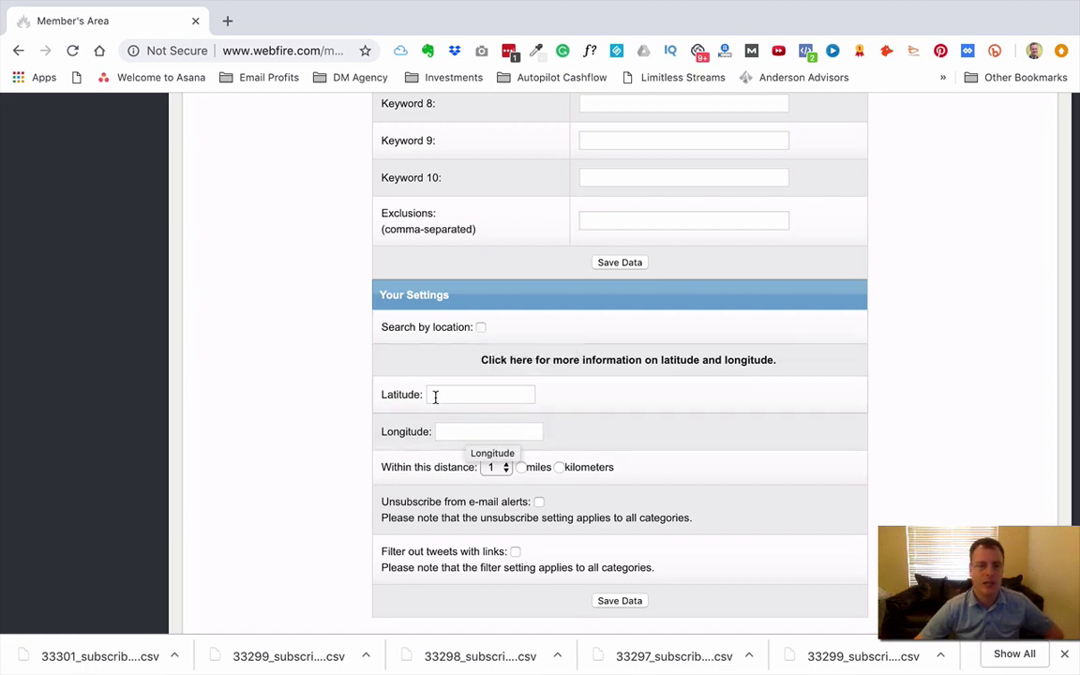
pyautogui.click(505, 468)
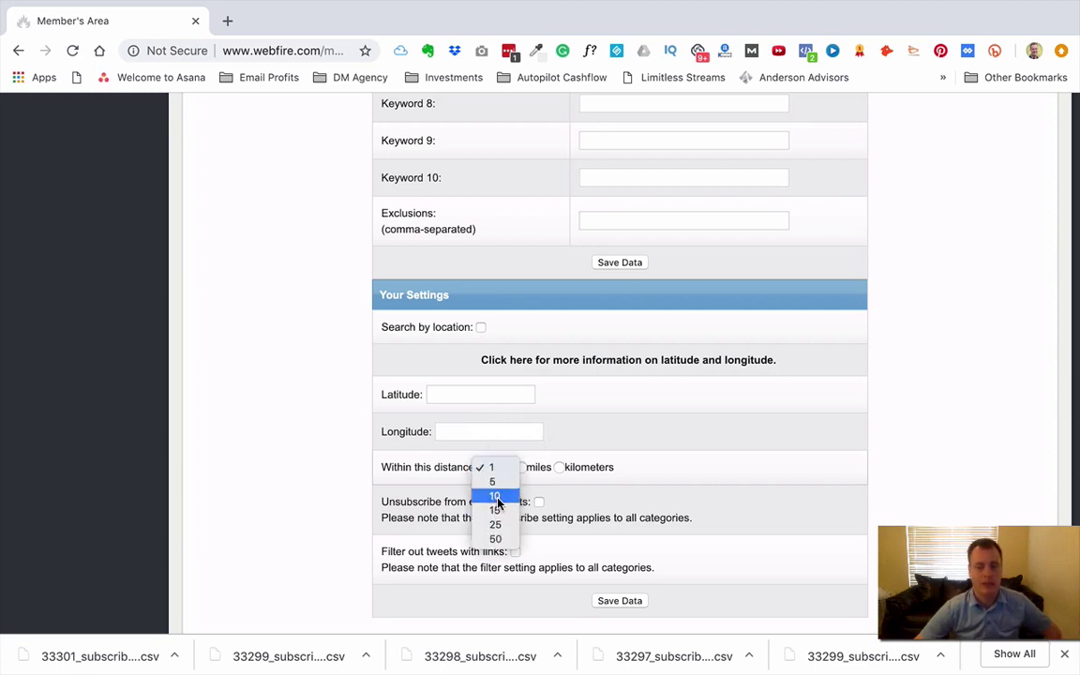
pyautogui.click(497, 497)
pyautogui.click(521, 467)
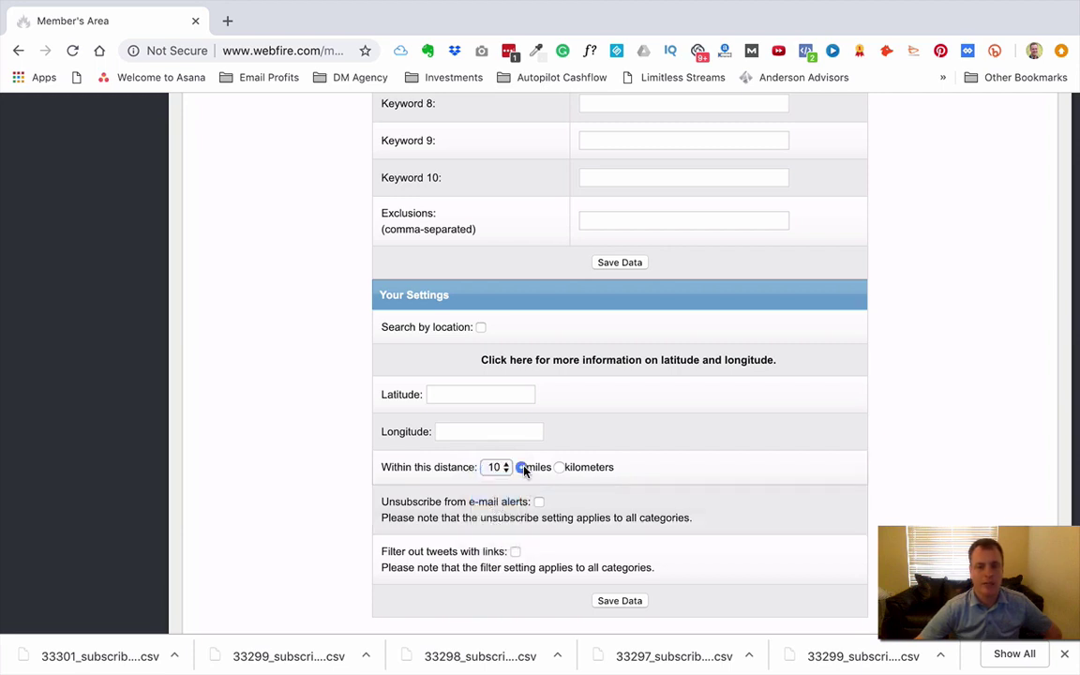
pyautogui.scroll(-2, 501, 511)
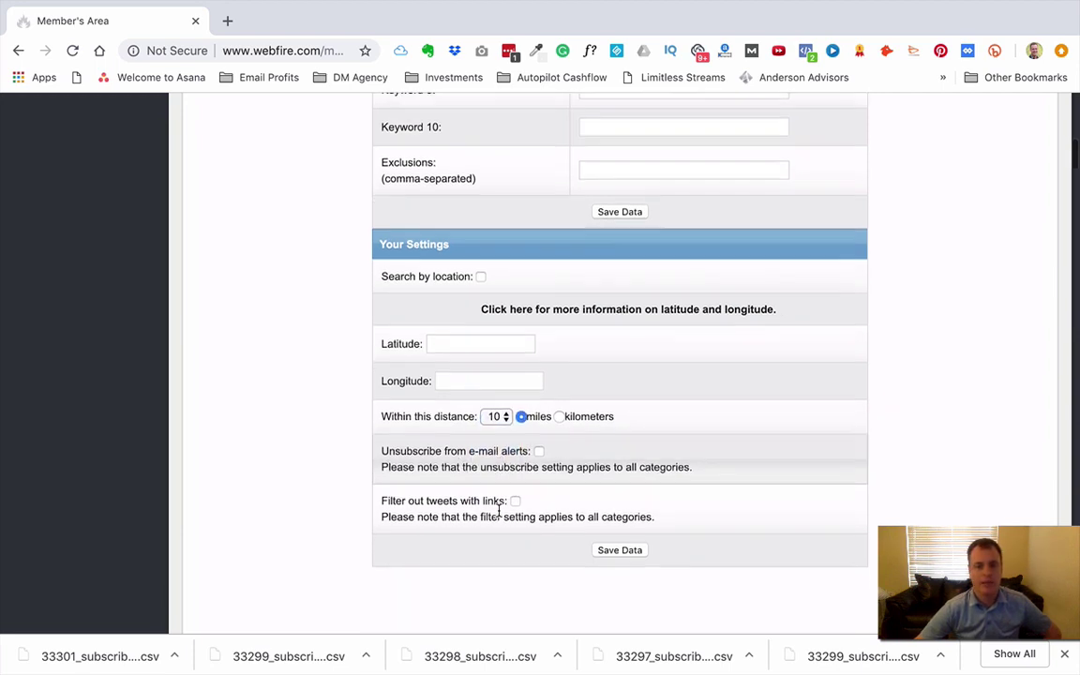
# Review the remaining keyword and search settings, and look over the Make Money Online tweets in Leads again.
pyautogui.scroll(4, 551, 507)
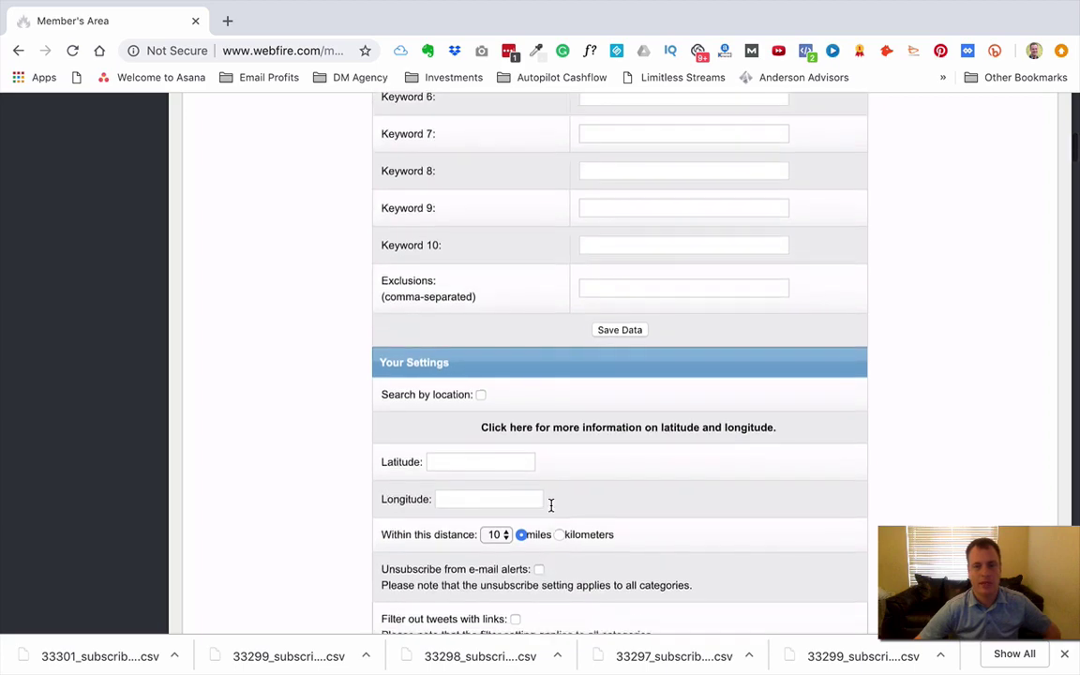
pyautogui.scroll(-6, 551, 506)
pyautogui.scroll(8, 551, 506)
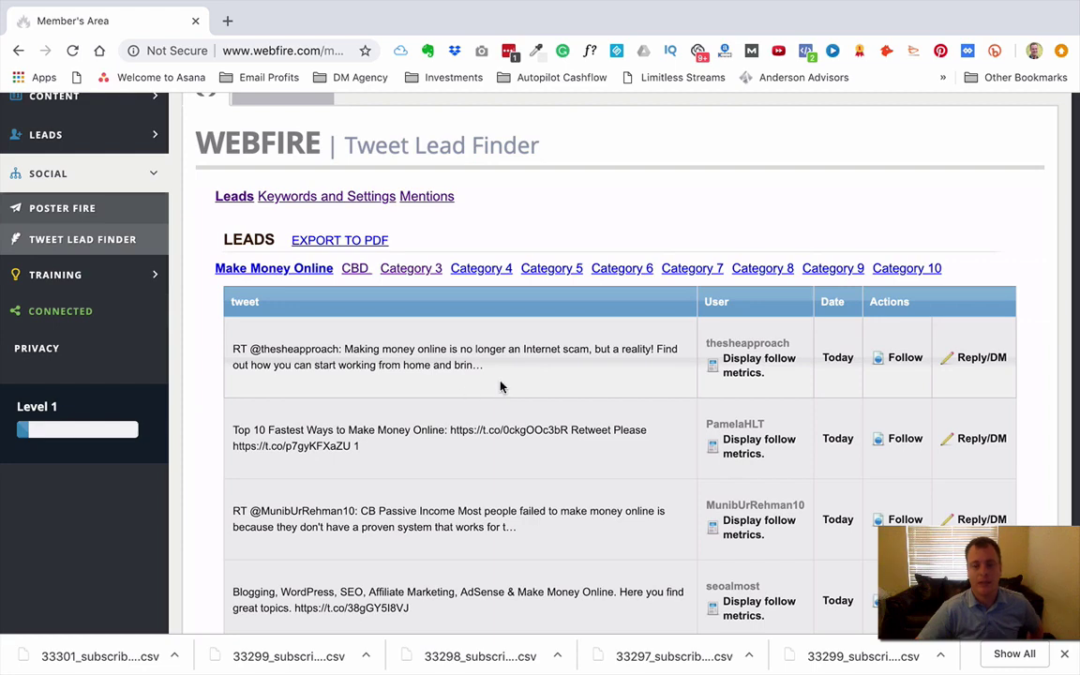
pyautogui.scroll(-1, 500, 387)
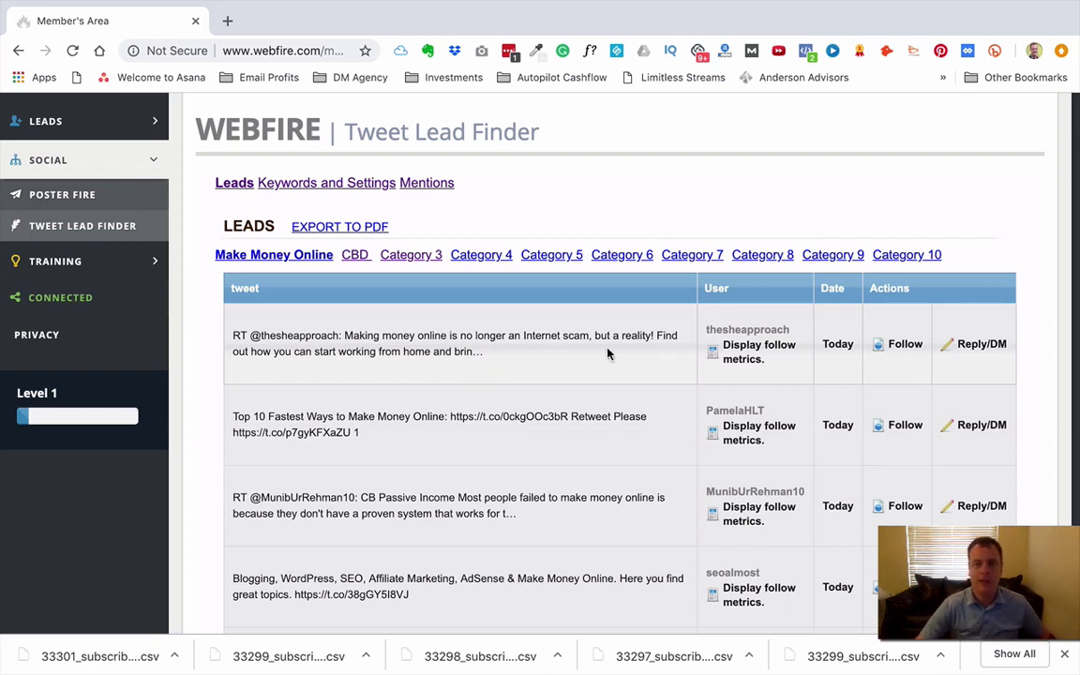
pyautogui.scroll(1, 504, 368)
pyautogui.scroll(2, 504, 368)
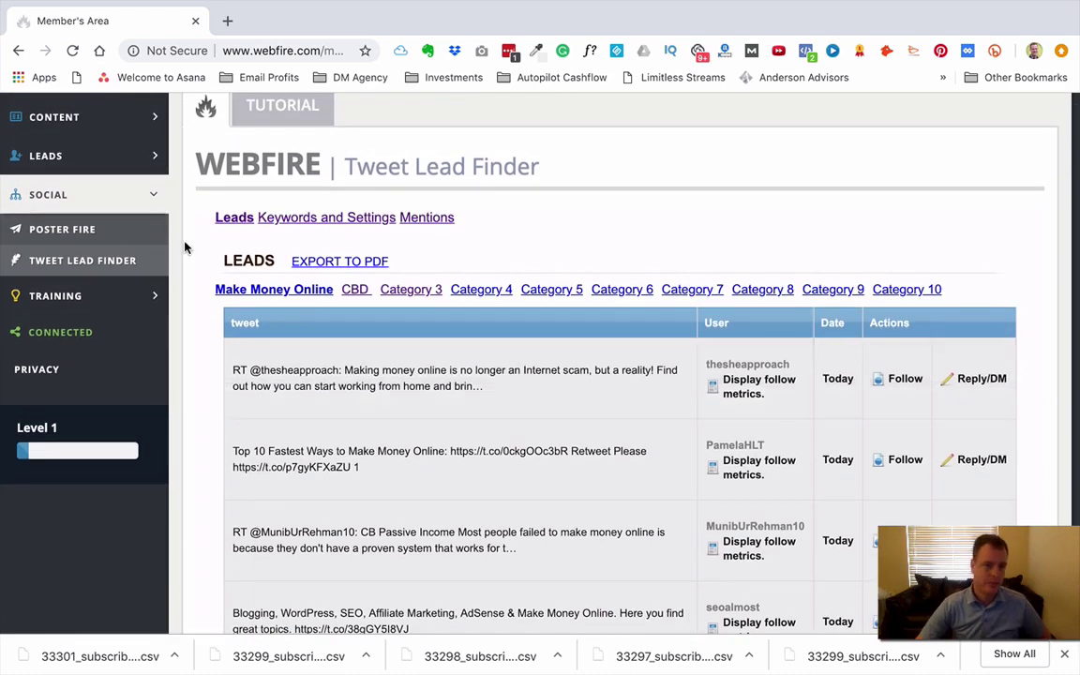
# Open Poster Fire in the Social group, collapse that group and look over the SEO and Keywords tools.
pyautogui.click(103, 234)
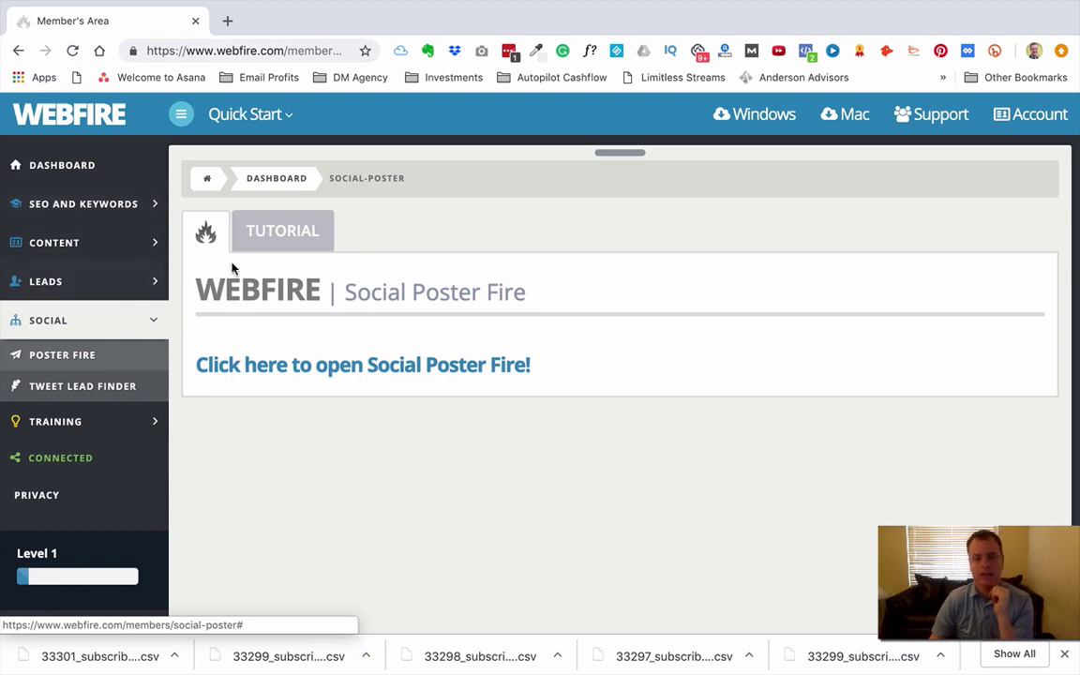
pyautogui.click(151, 321)
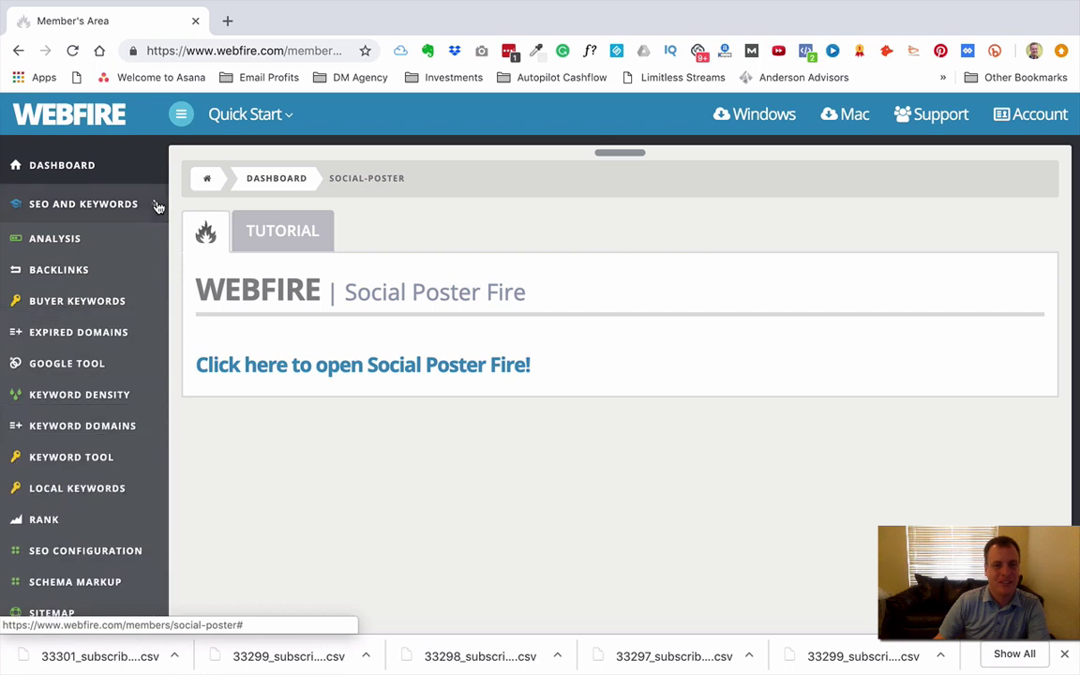
pyautogui.scroll(2, 625, 356)
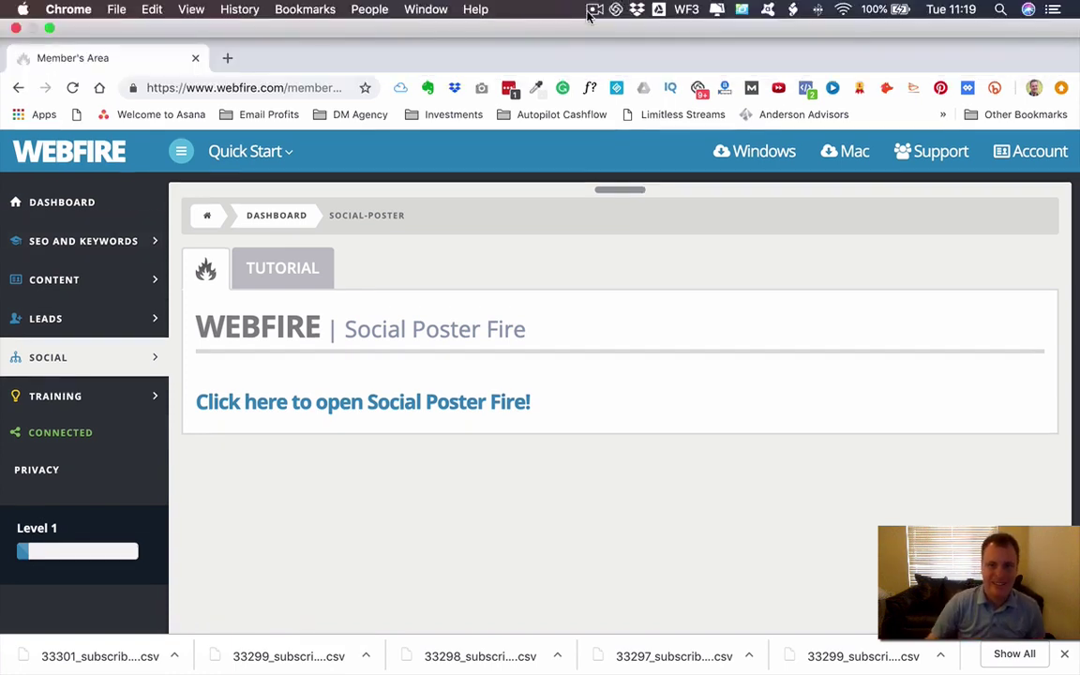
pyautogui.click(595, 10)
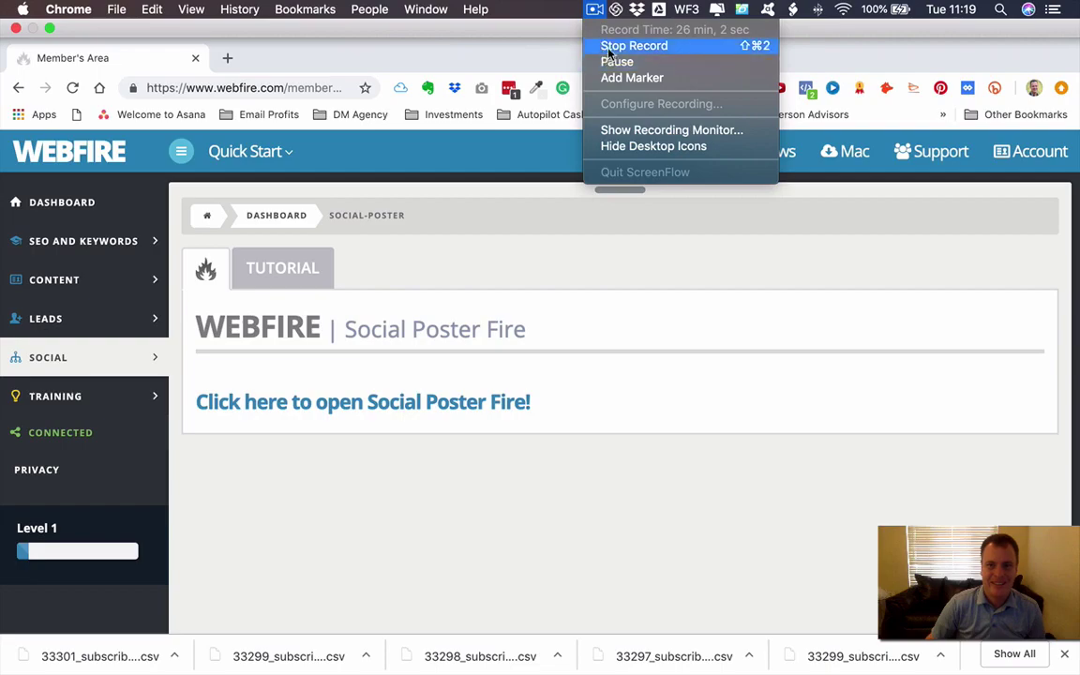